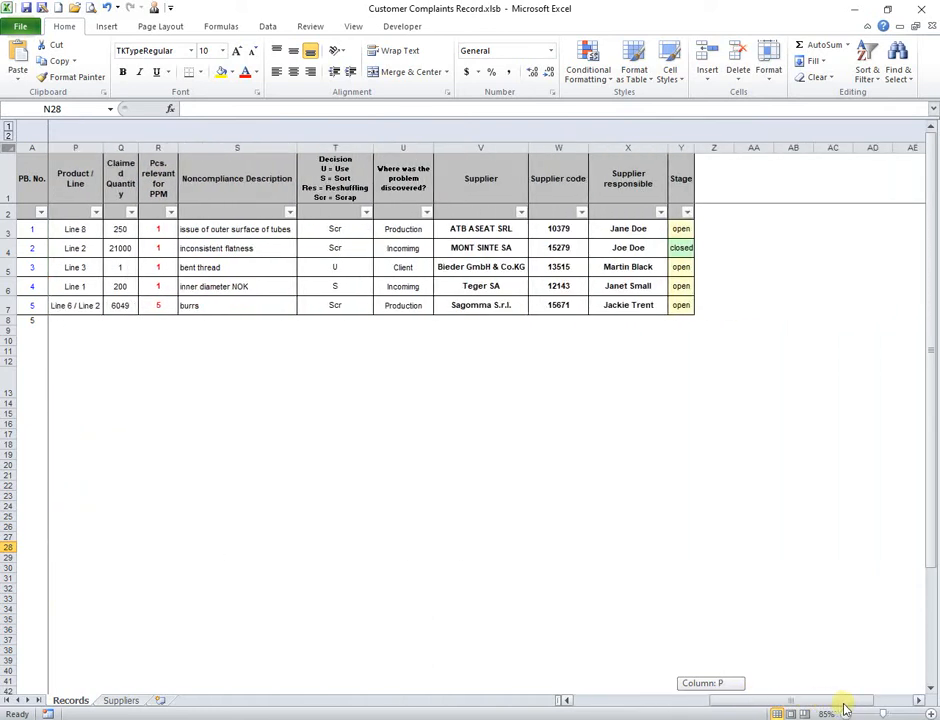
Look over the complaint record columns on the Records sheet, going back from the Stage column to the Complaint date column
left_click_drag(845, 709, 845, 709)
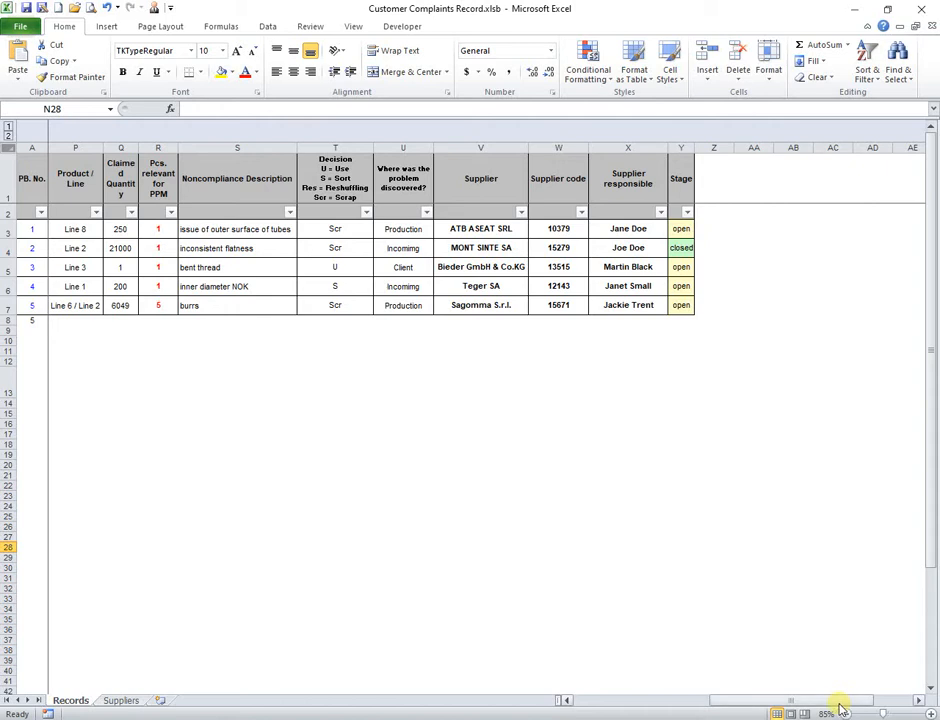
left_click(568, 702)
left_click(568, 702)
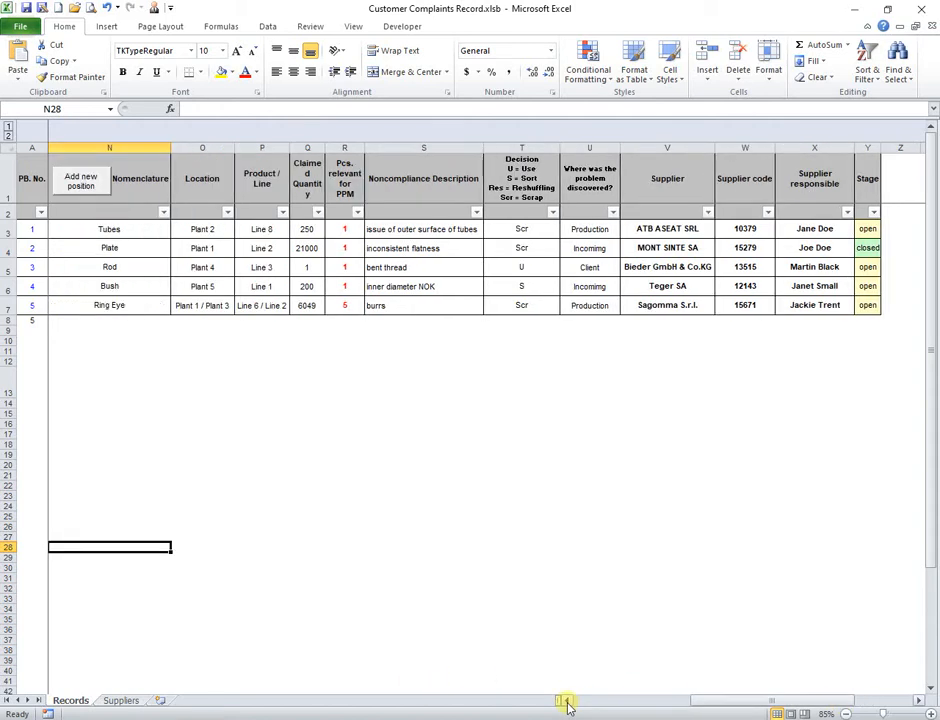
left_click(567, 703)
left_click(567, 703)
left_click(567, 703)
left_click(567, 703)
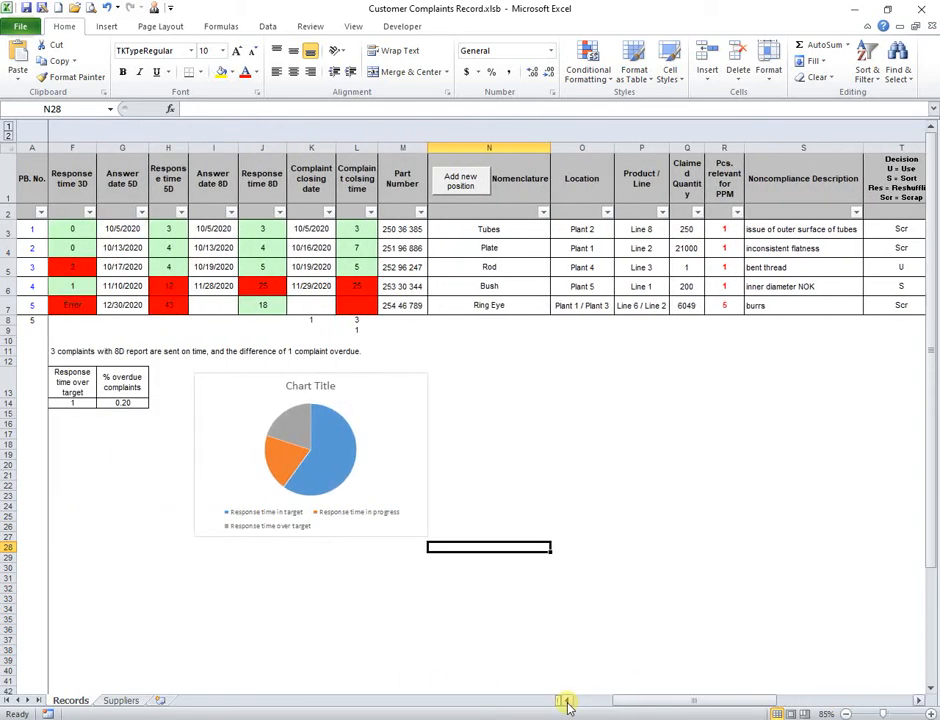
left_click(567, 703)
left_click(567, 703)
left_click(567, 703)
left_click(567, 703)
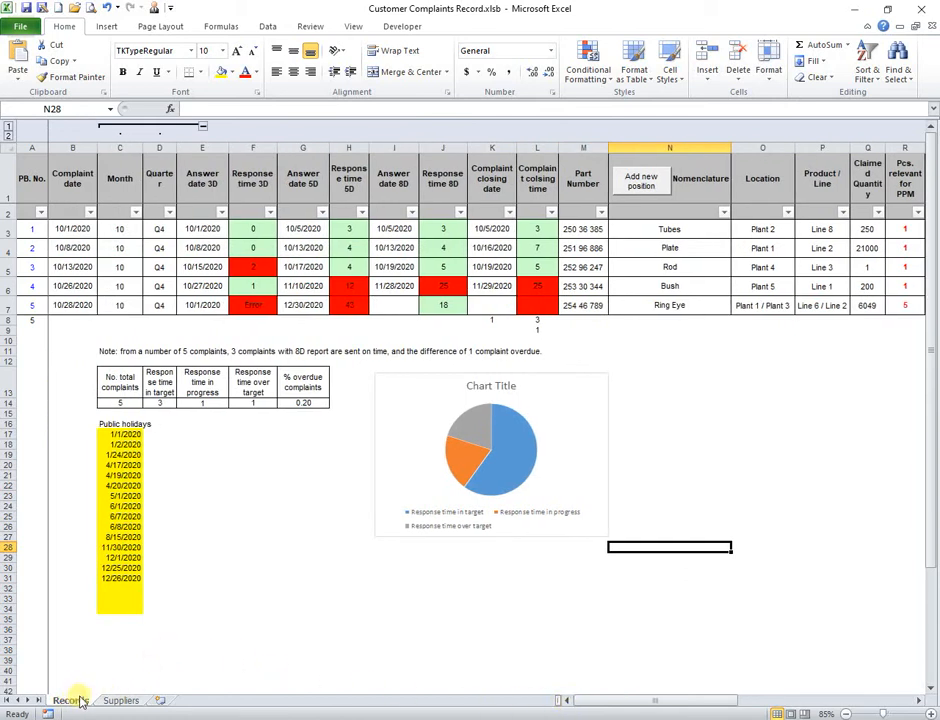
Open the Suppliers sheet and look through the list of suppliers, their codes and complaint numbers
left_click(126, 705)
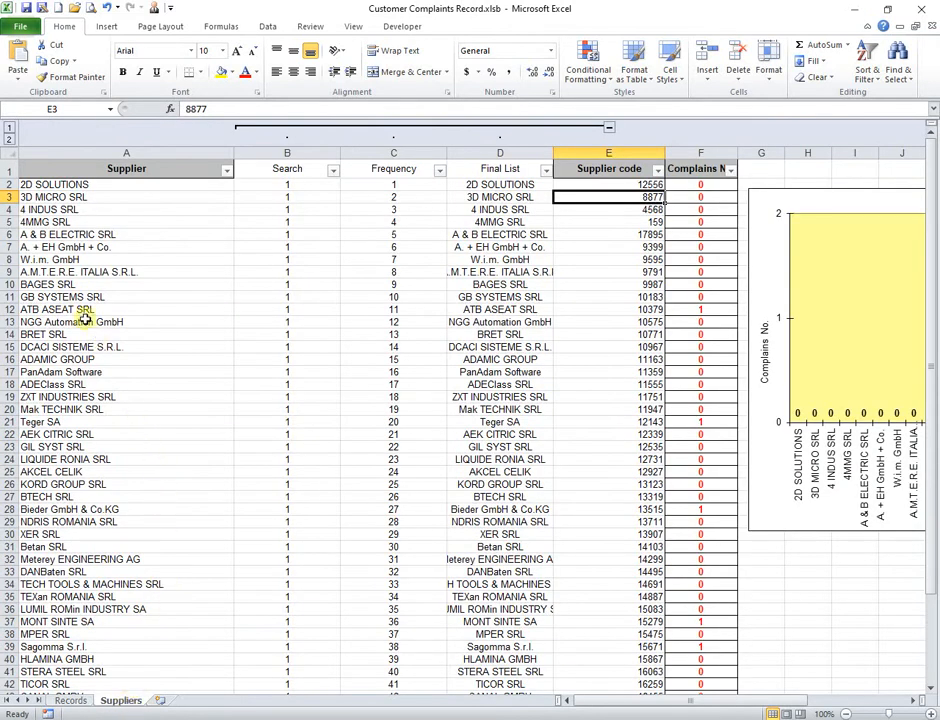
scroll(164, 259, "down", 2)
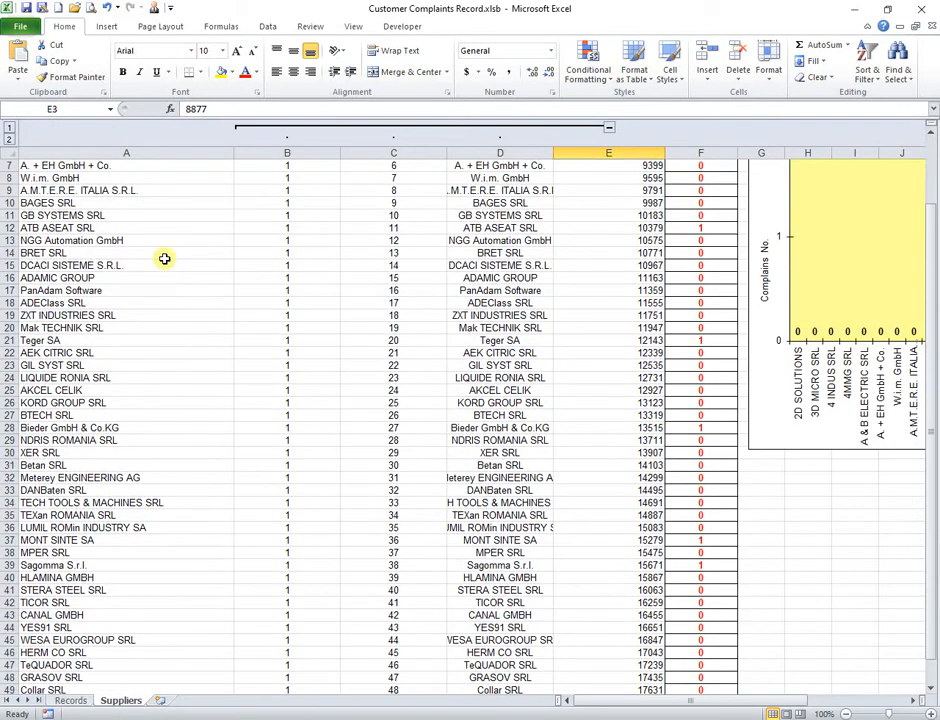
scroll(164, 260, "down", 3)
scroll(164, 260, "up", 5)
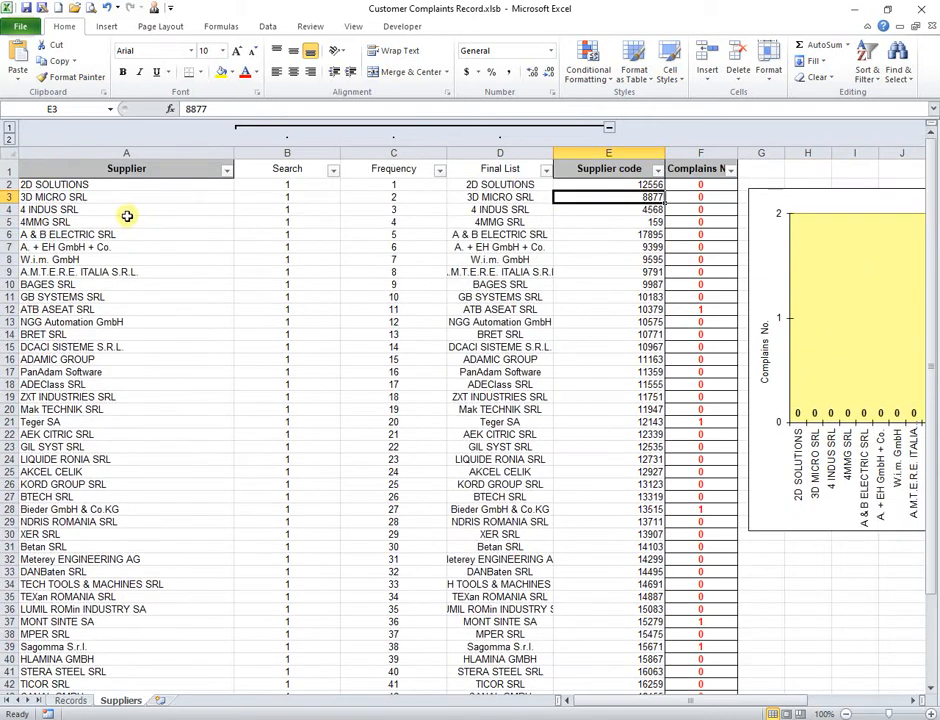
Freeze the header row of the Suppliers sheet above cell A2 and check it by browsing the list
left_click(124, 186)
left_click(353, 26)
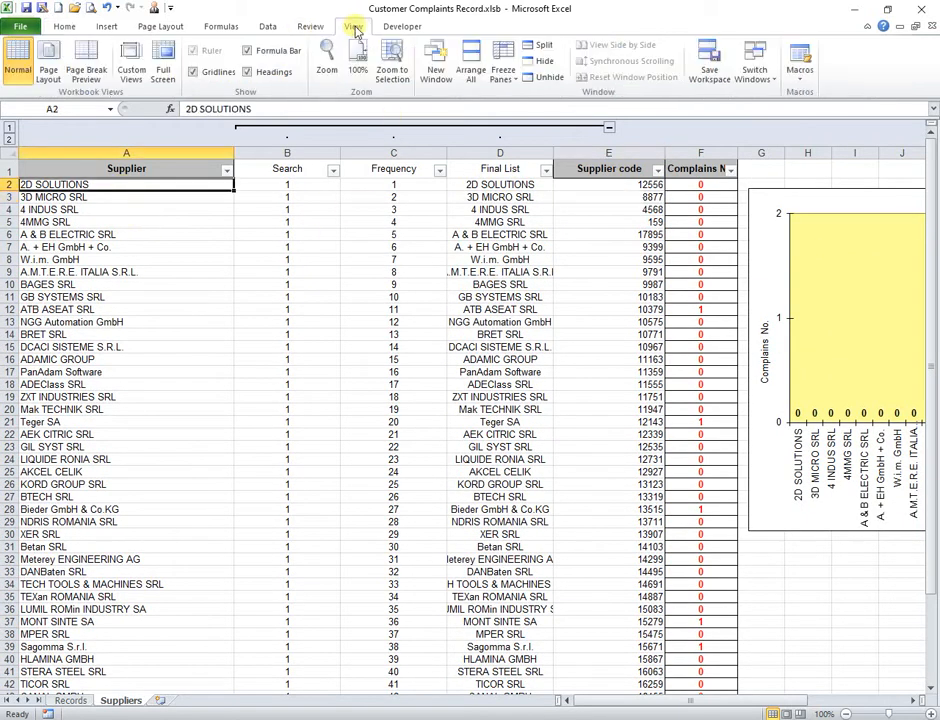
left_click(503, 70)
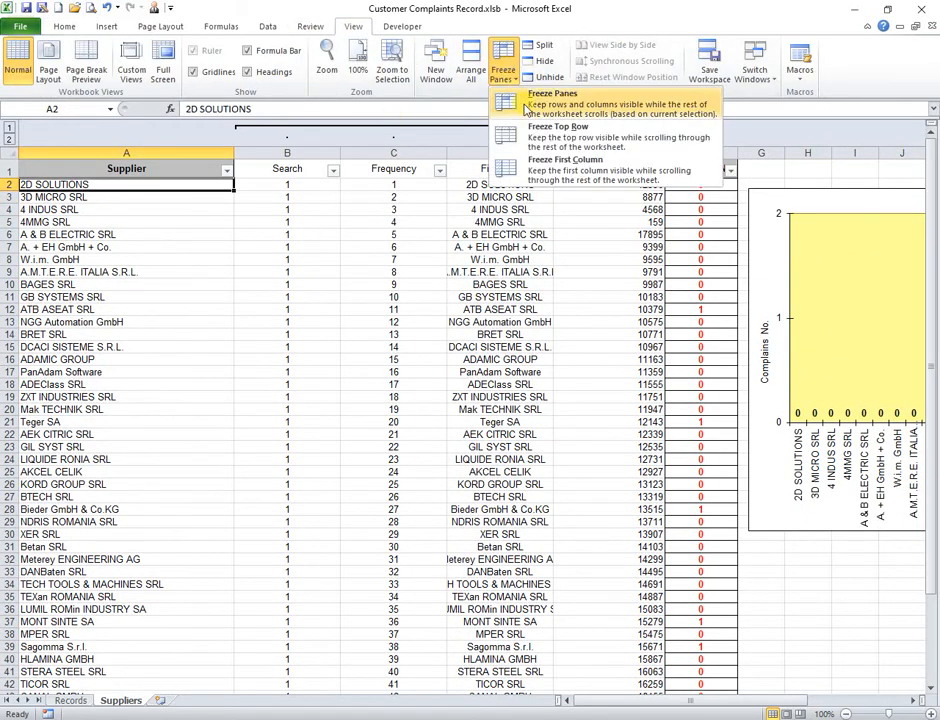
left_click(570, 90)
scroll(167, 414, "down", 6)
scroll(172, 418, "up", 6)
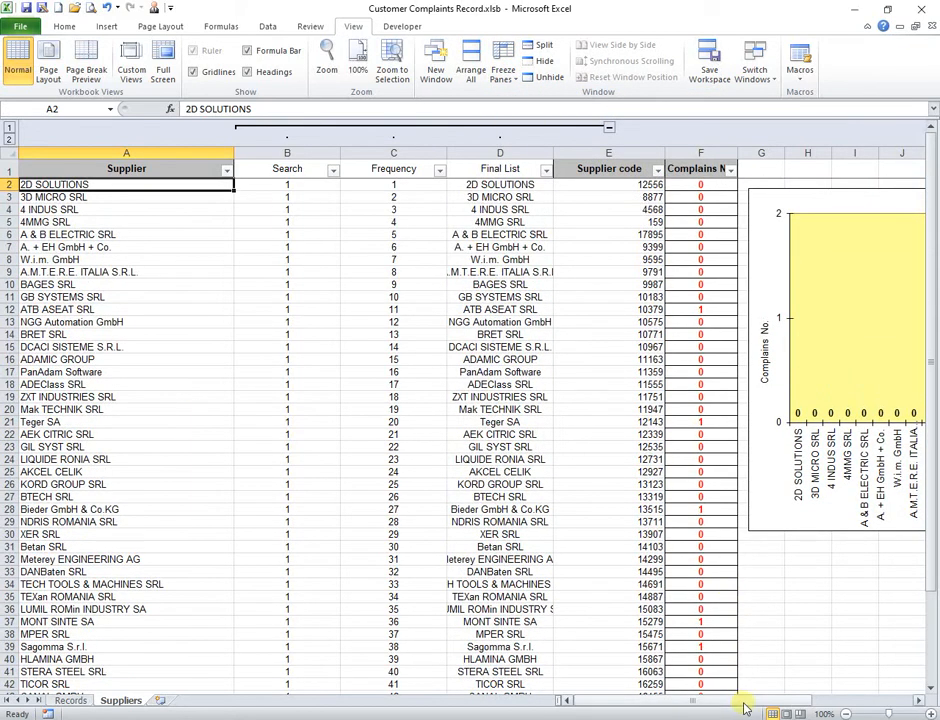
left_click_drag(739, 703, 648, 688)
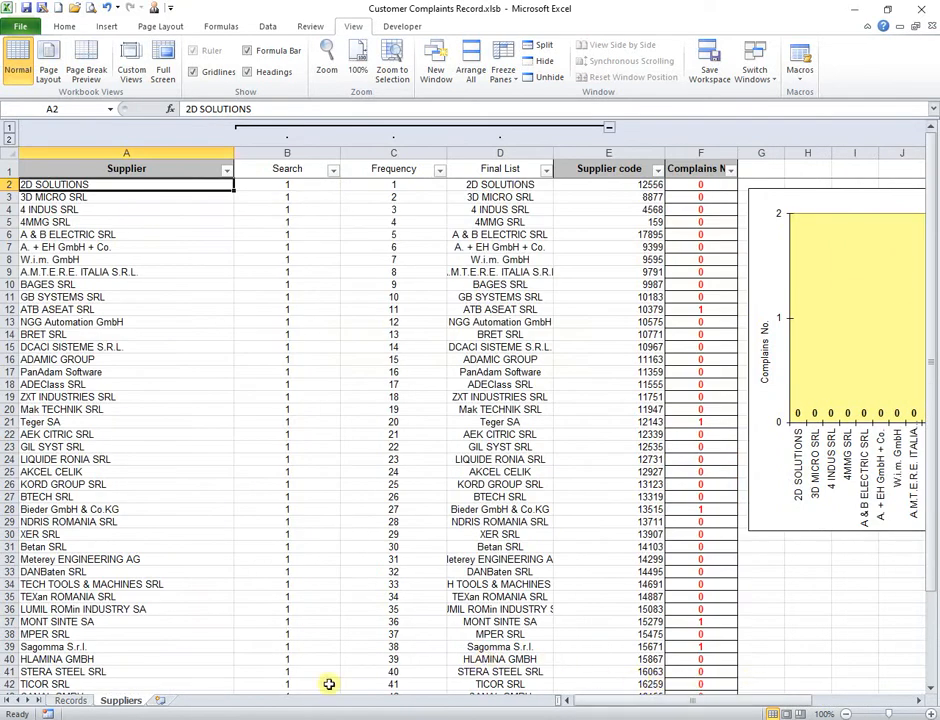
Return to the Records sheet, try entering 15 as the complaint date in B3, and cancel the entry
left_click(63, 703)
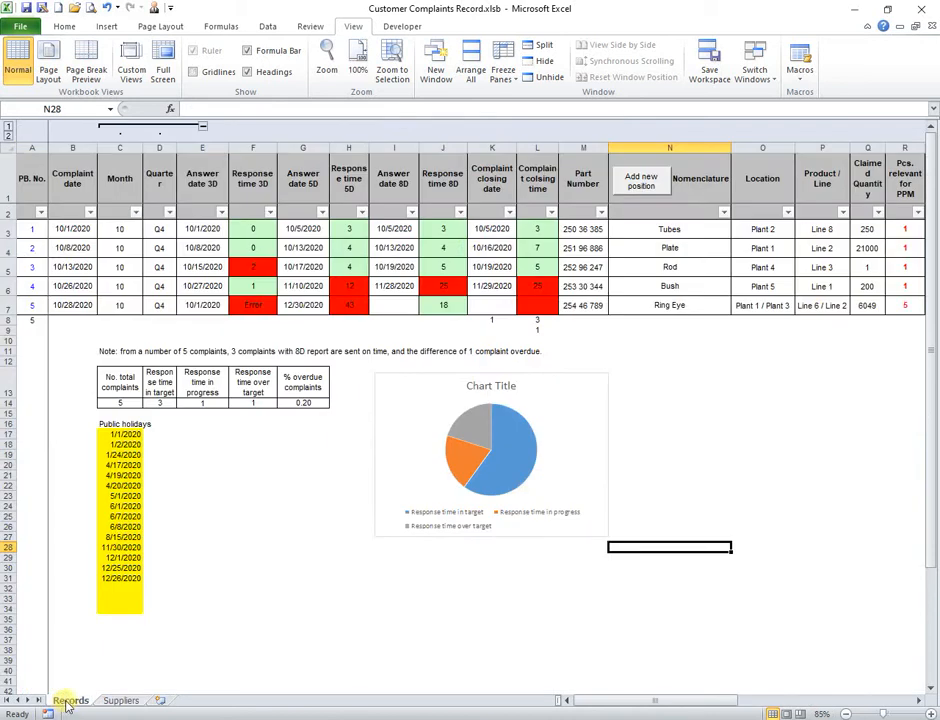
left_click(56, 229)
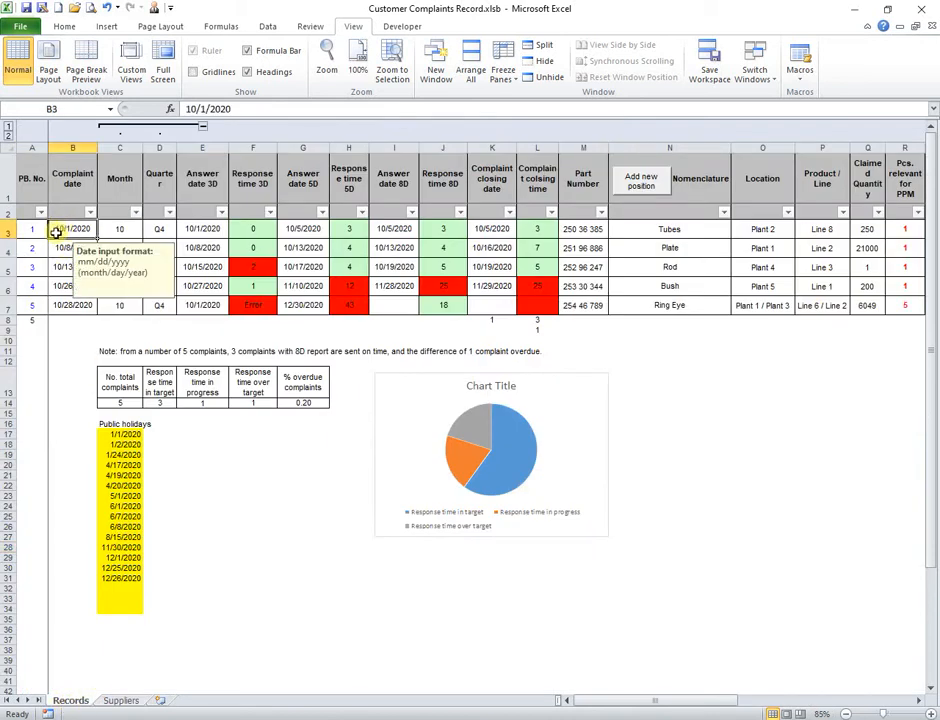
type("15")
key("Return")
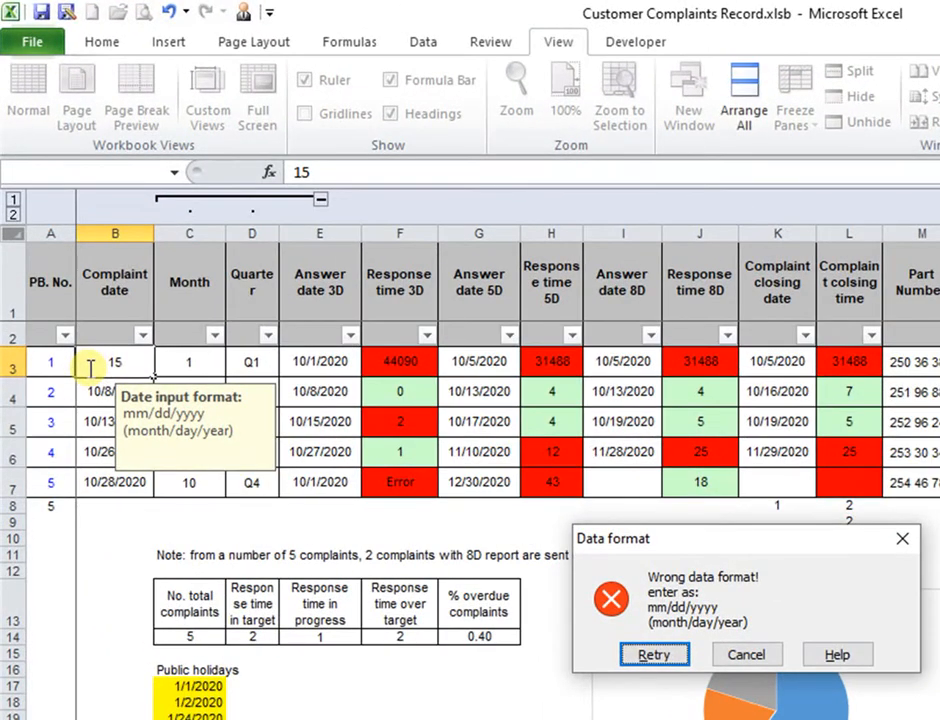
left_click(746, 655)
Check the date input hints on the first record's 3D, 5D and 8D answer dates and its complaint closing date
left_click(316, 361)
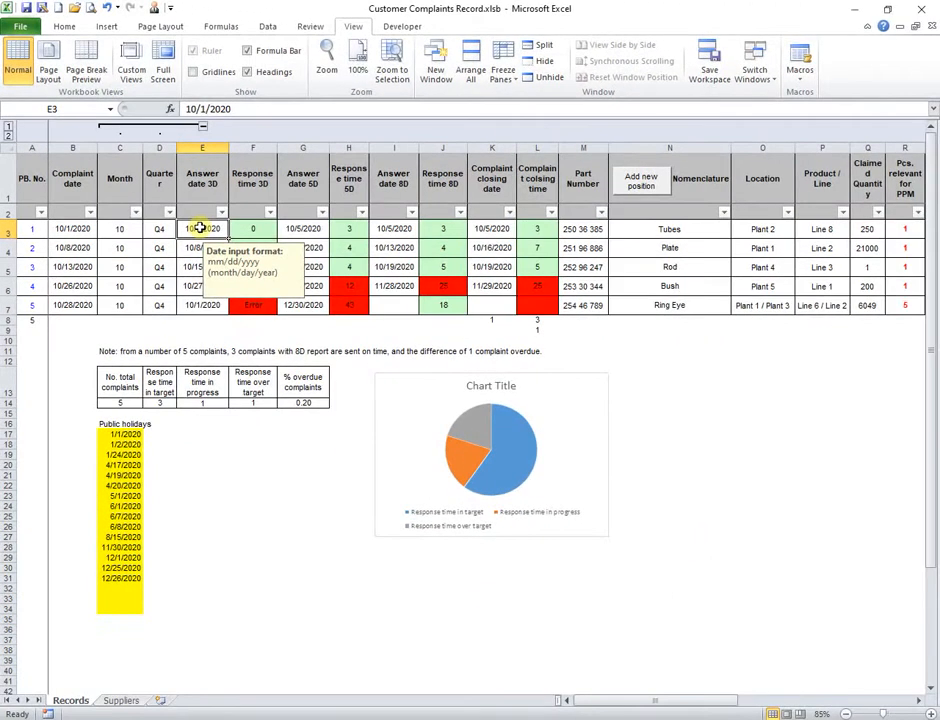
left_click(308, 228)
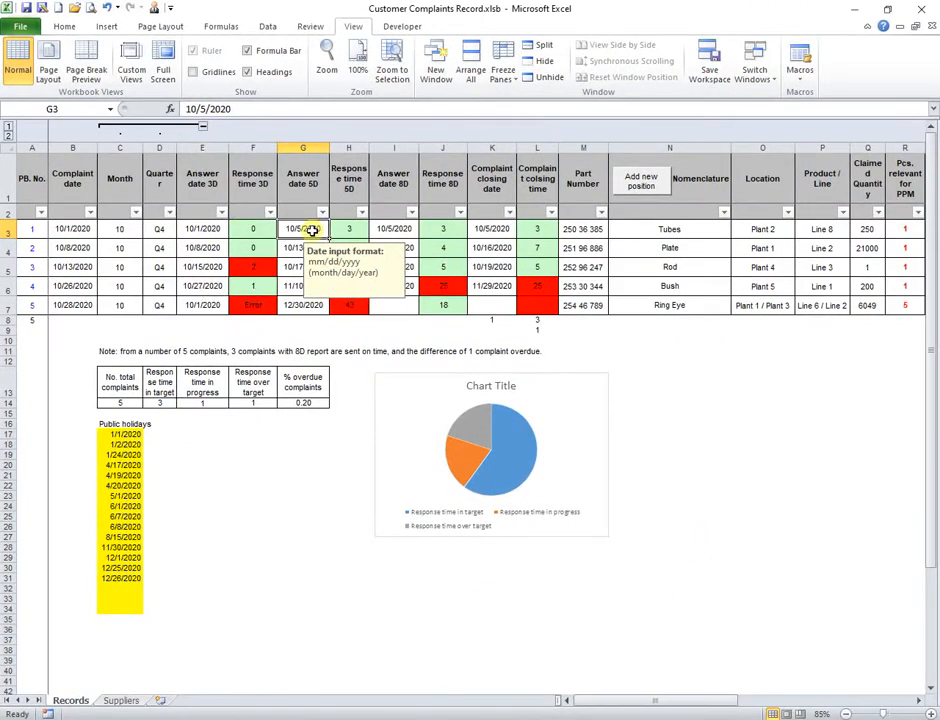
left_click(401, 230)
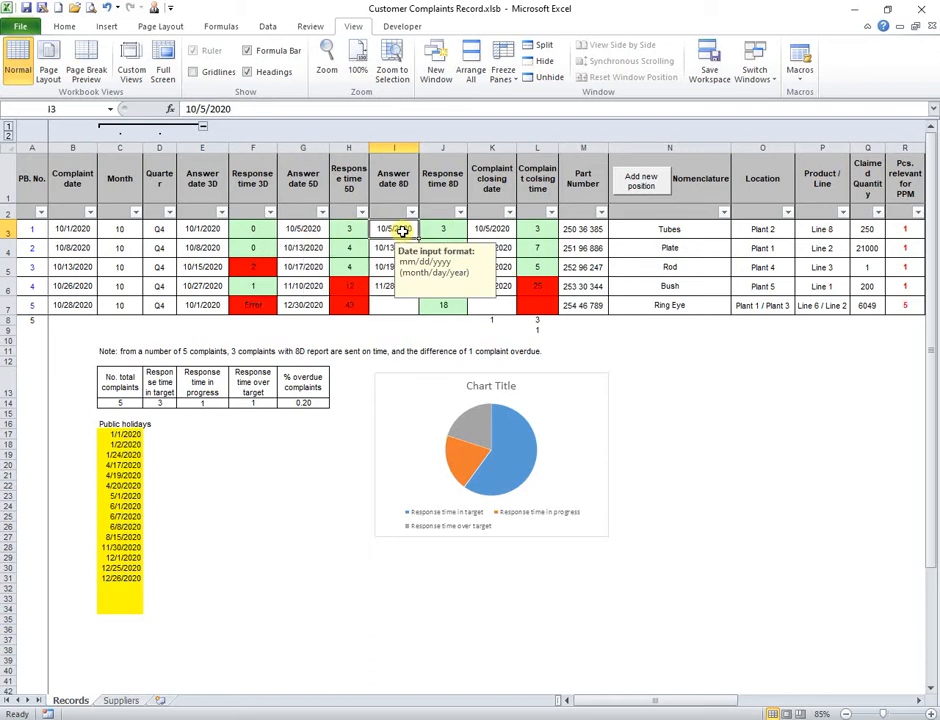
left_click(491, 228)
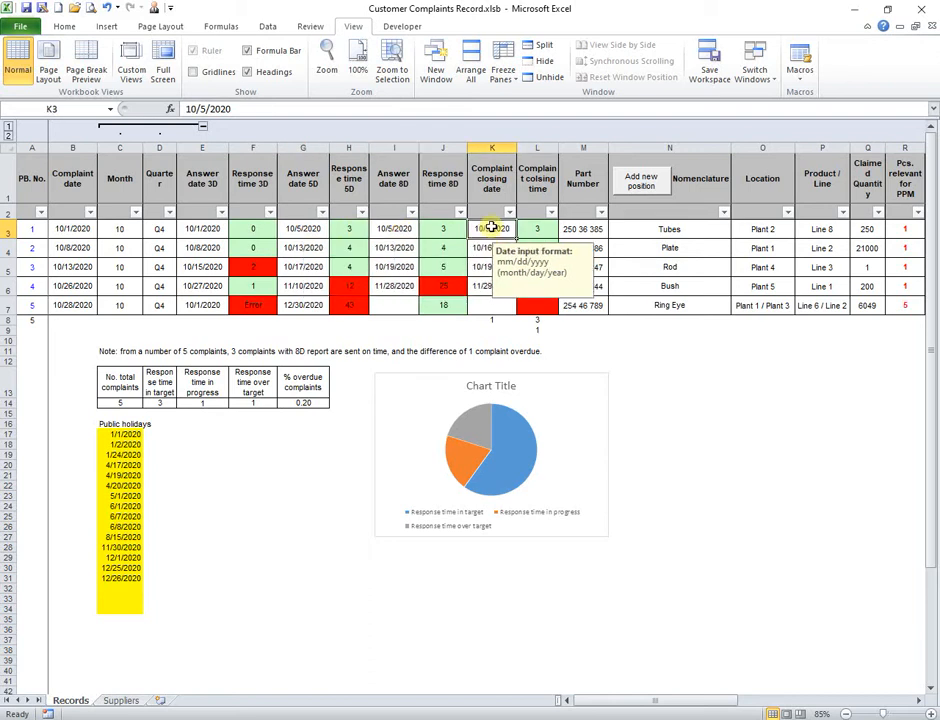
Review the data validation of complaint date cell B3, including its criteria, input message and error alert, and close the dialog
left_click(60, 230)
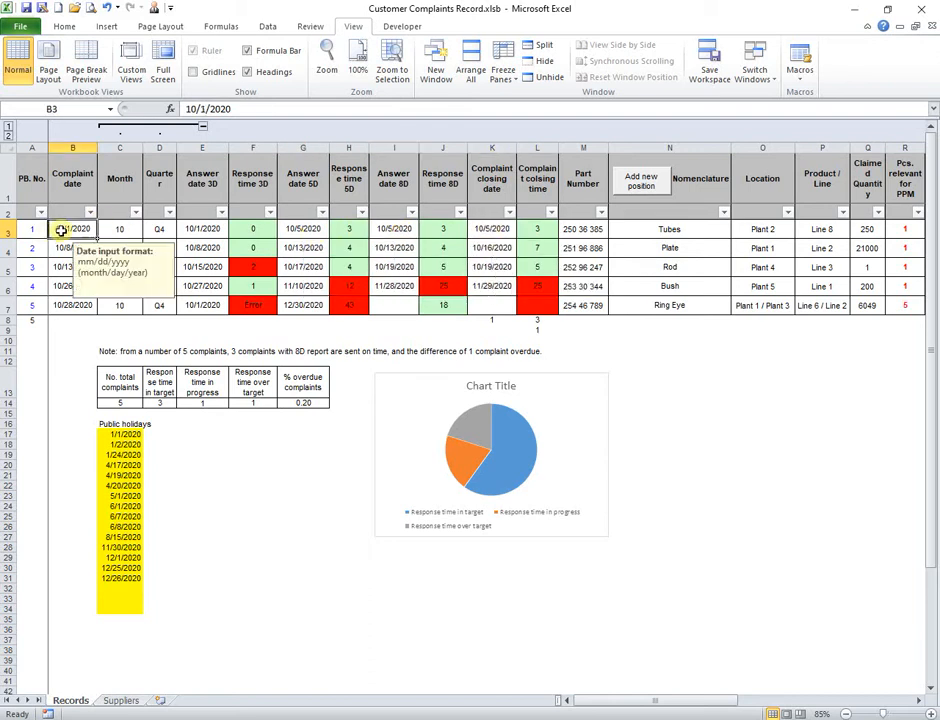
left_click(268, 26)
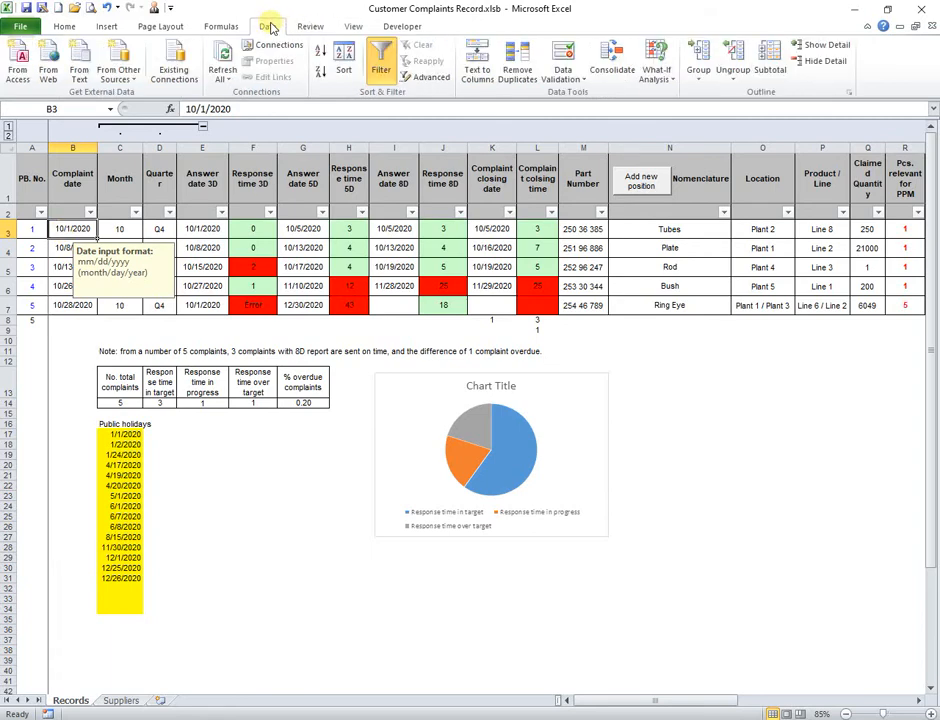
left_click(562, 60)
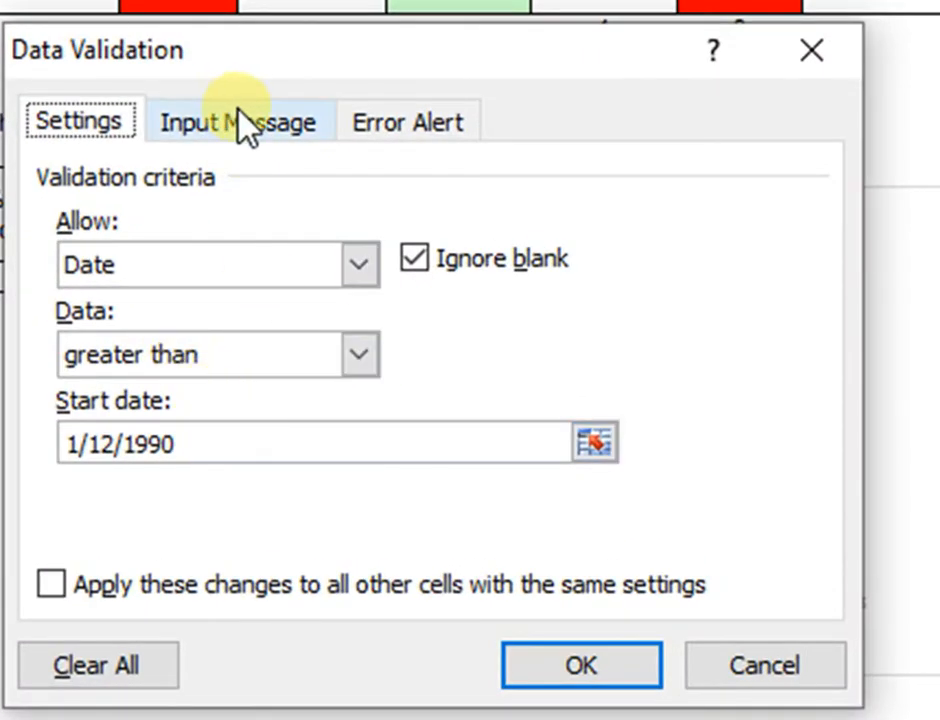
left_click(270, 138)
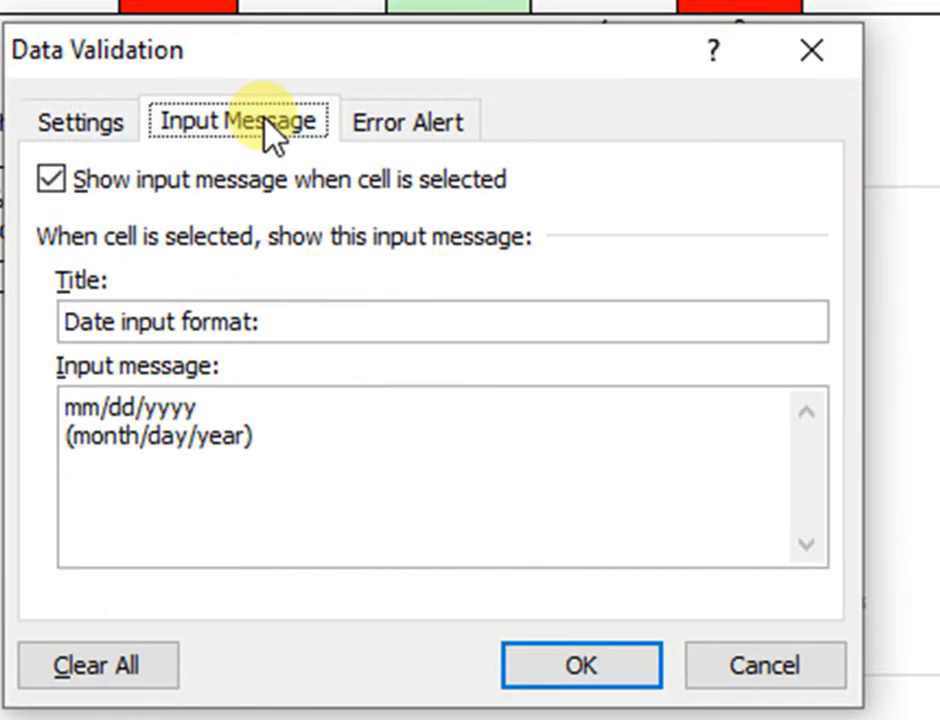
left_click(425, 125)
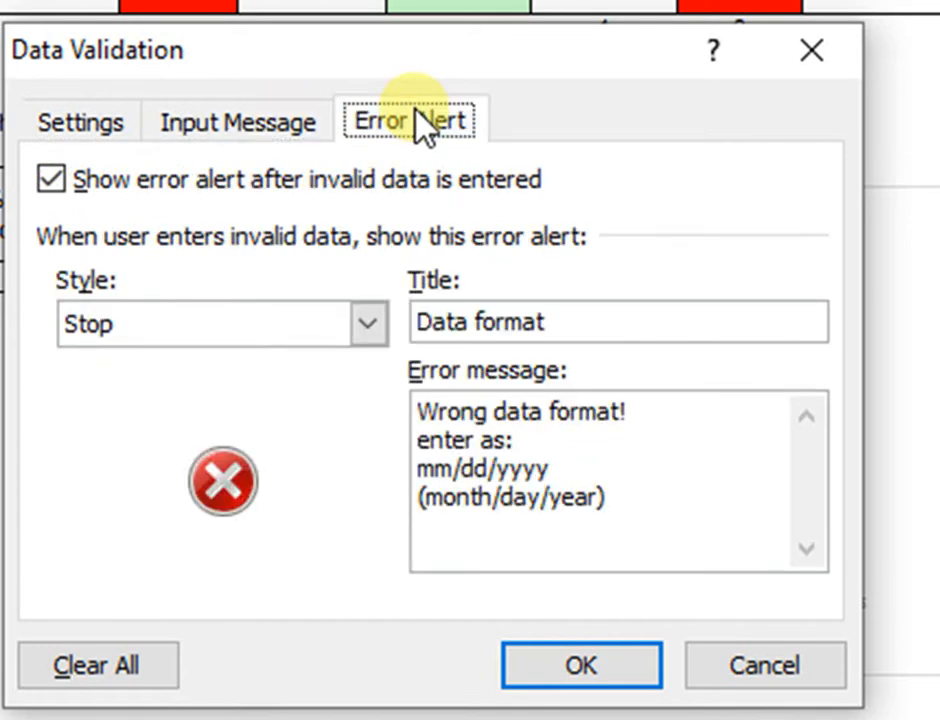
left_click(614, 667)
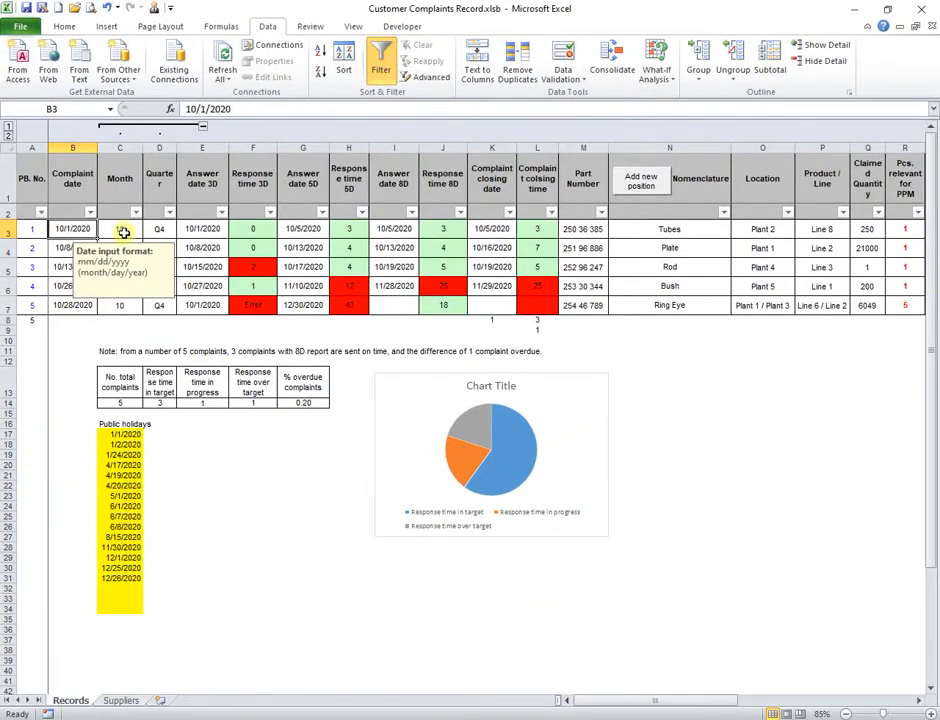
Examine the formula in C3 that derives the month from the complaint date, leaving it as it is
left_click(122, 231)
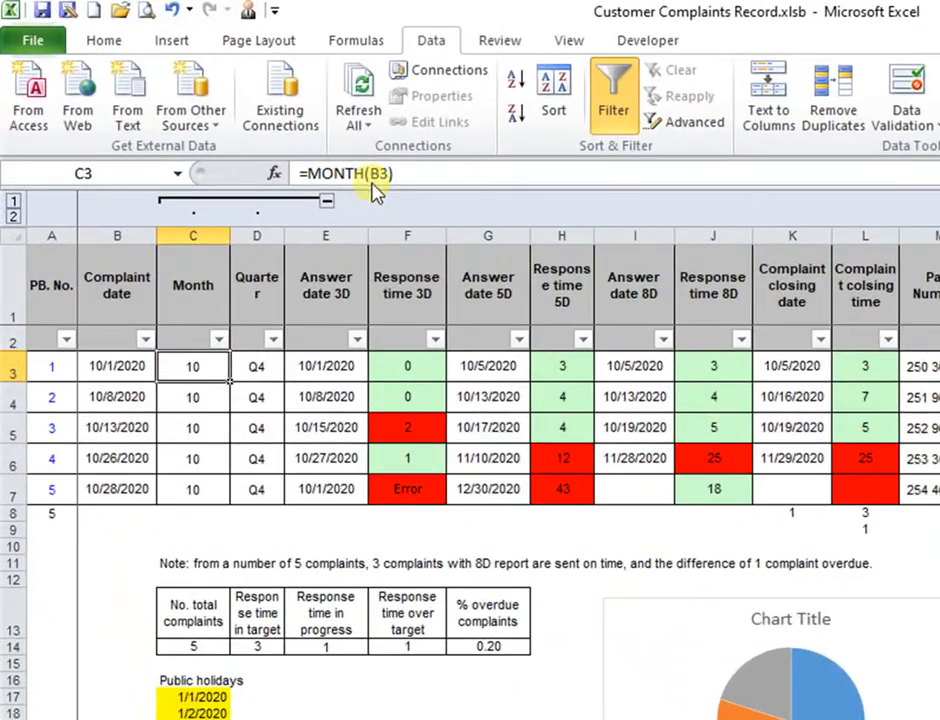
left_click(240, 110)
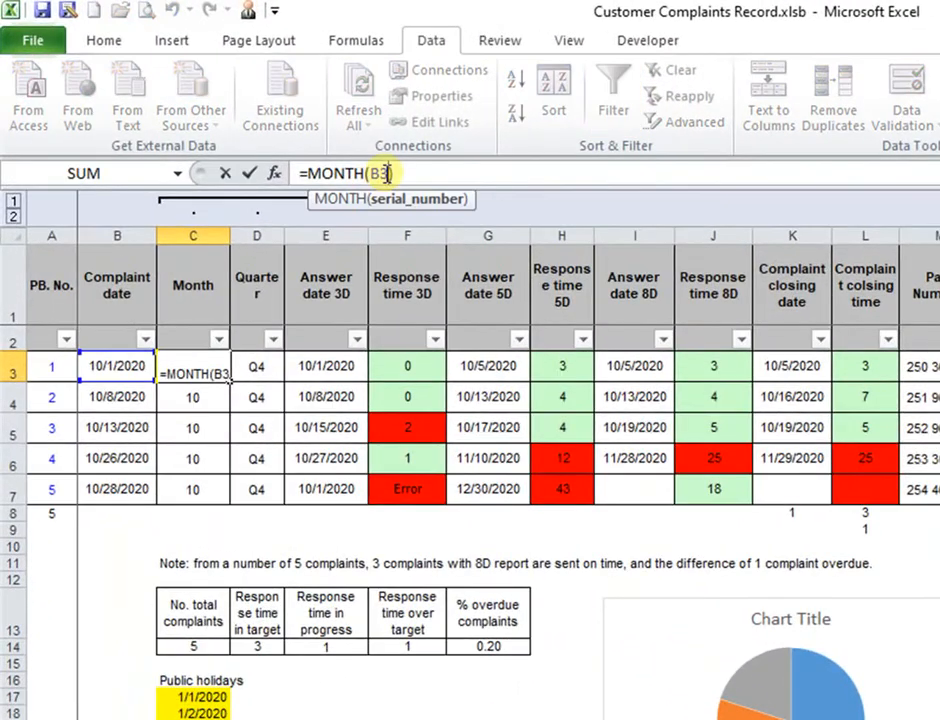
type(")")
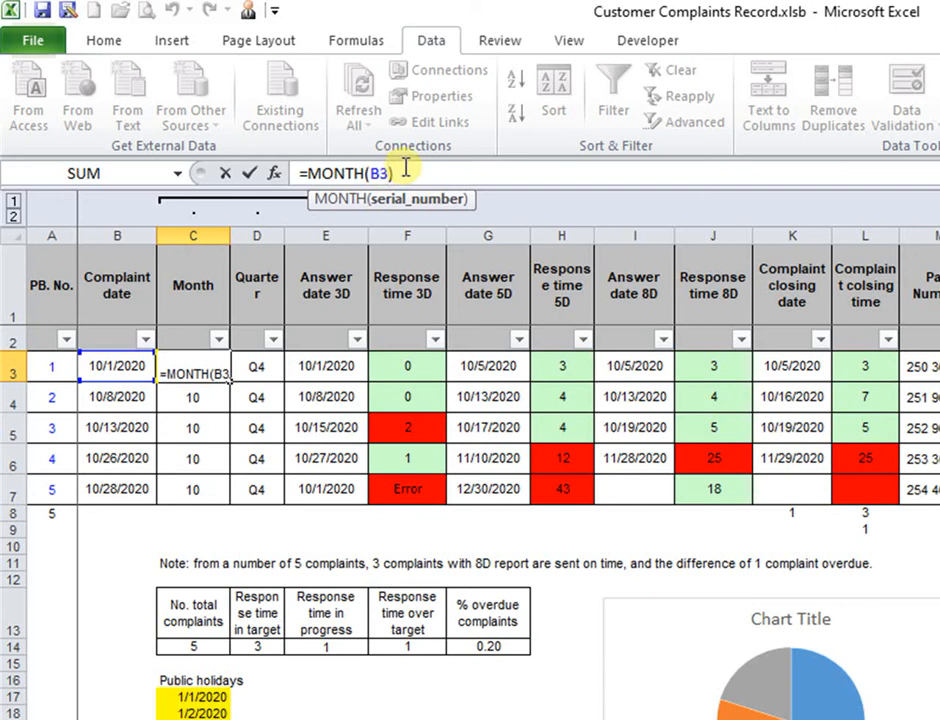
key("Return")
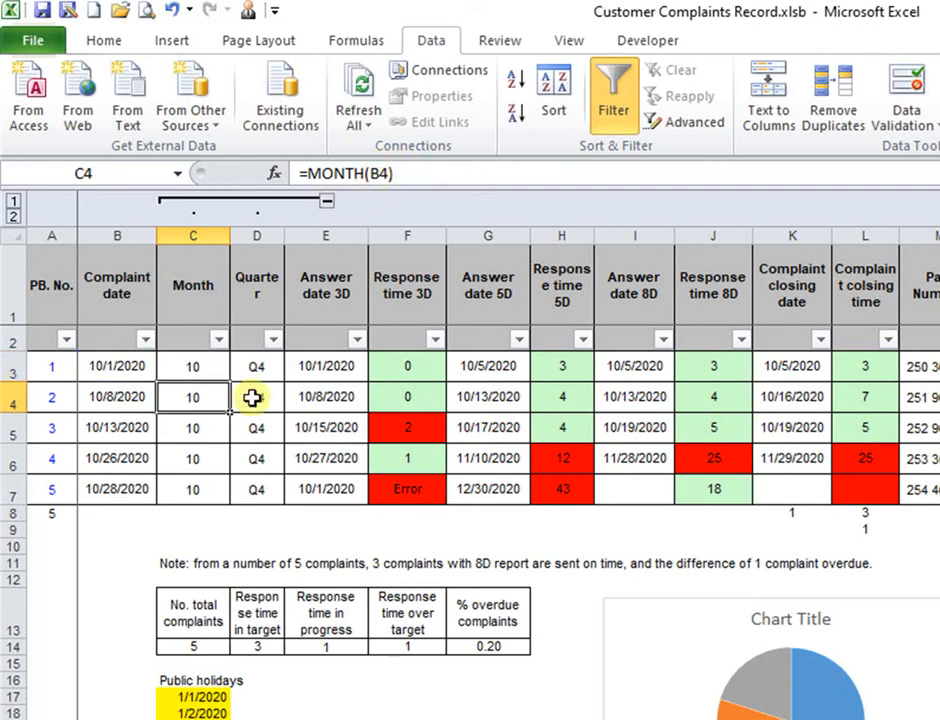
Examine the formula in D3 that calculates the quarter from the complaint date, leaving it as it is
left_click(253, 365)
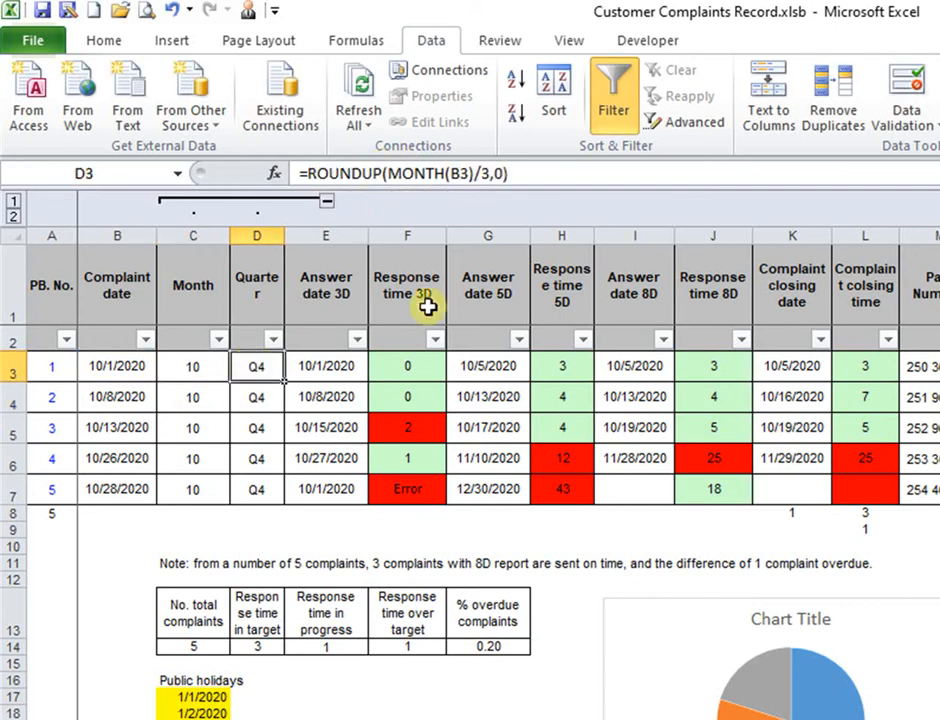
left_click(502, 172)
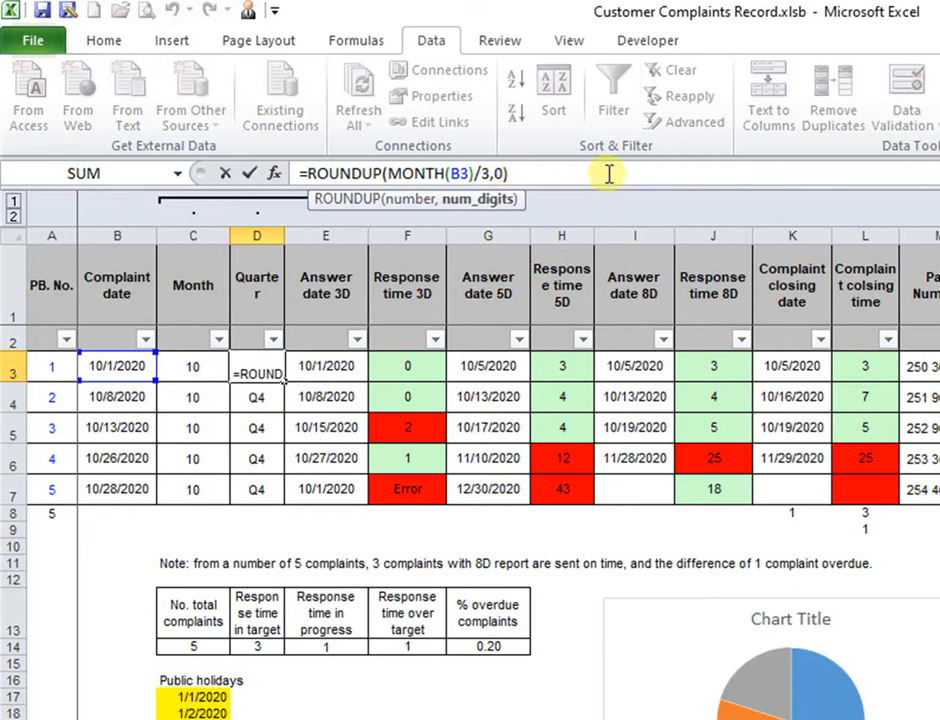
key("Return")
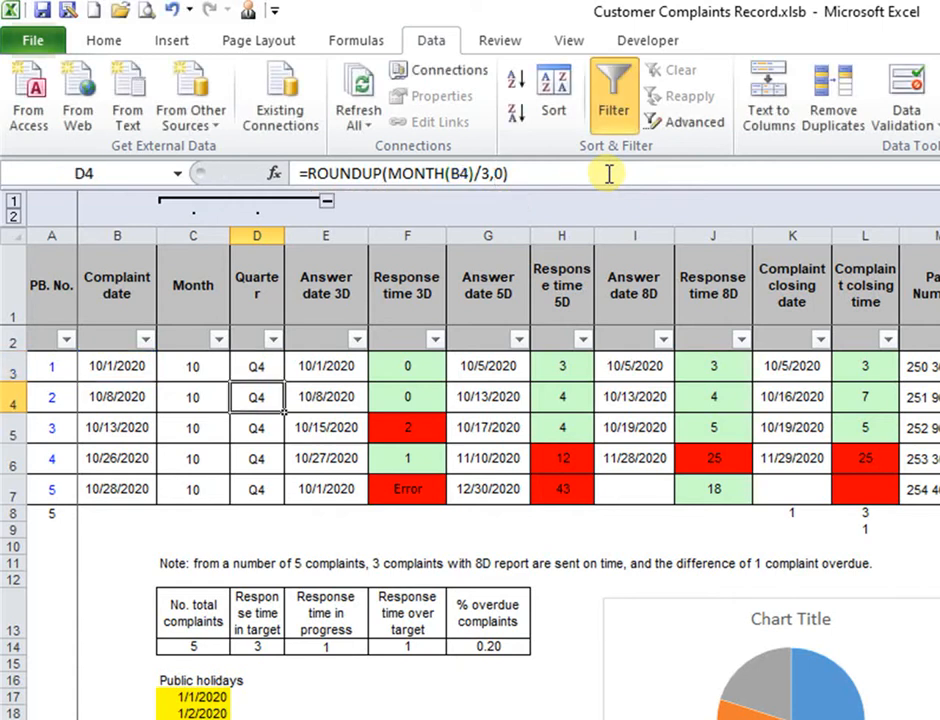
Review the custom number format "Q"General applied to quarter cell D3, and close the cell formatting dialog
left_click(262, 365)
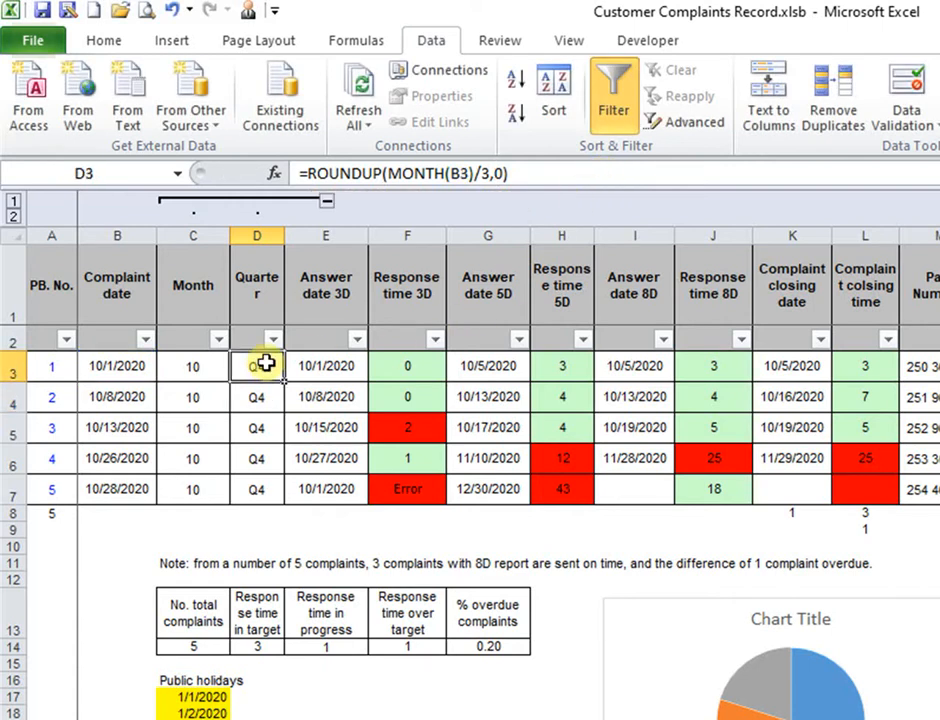
right_click(264, 364)
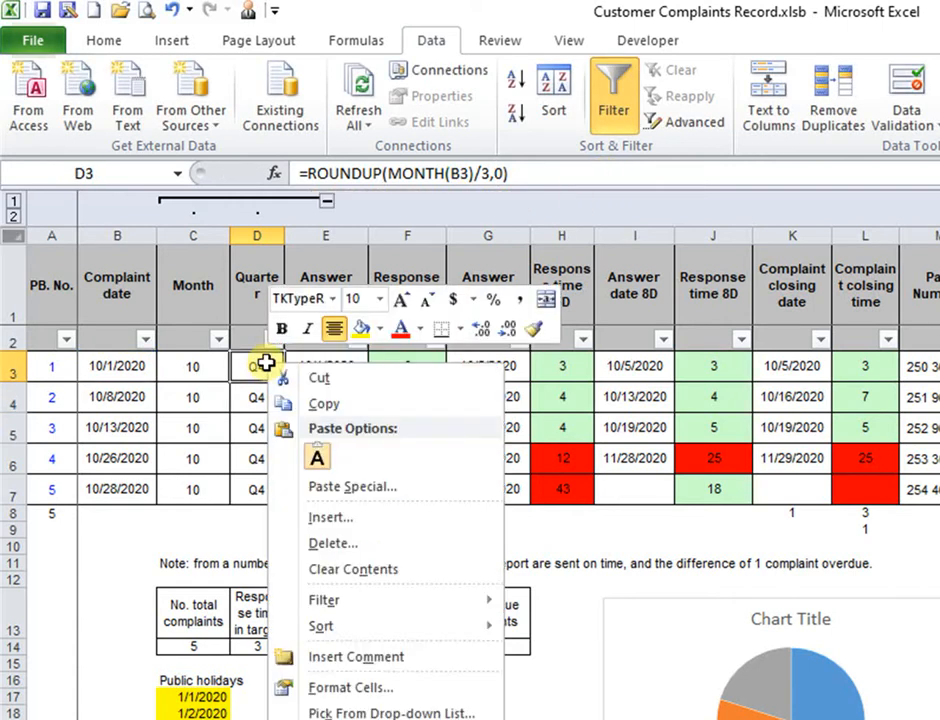
left_click(405, 690)
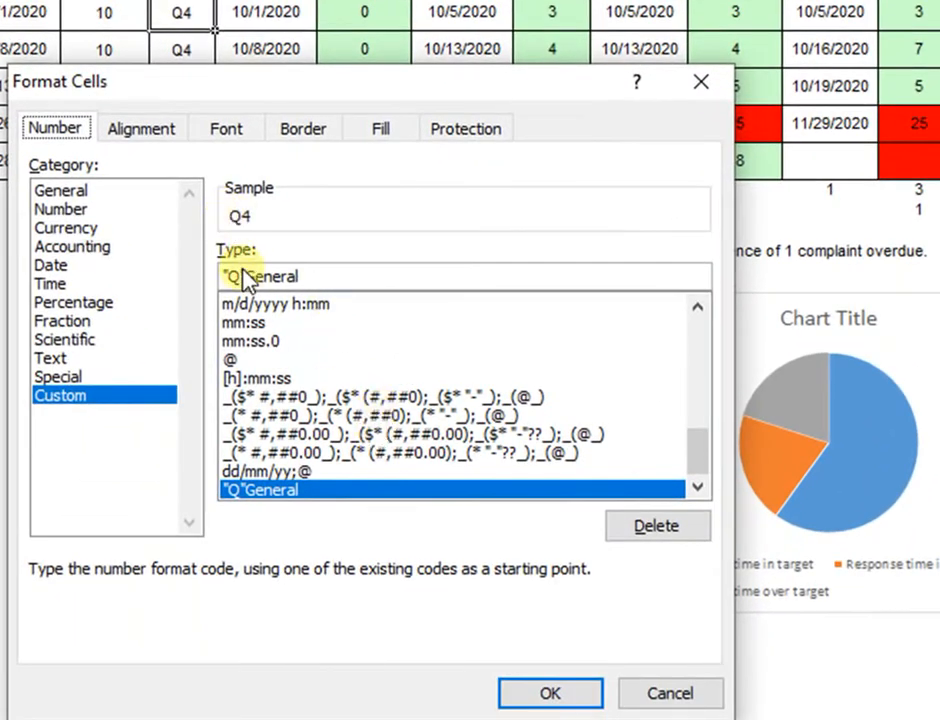
left_click(245, 278)
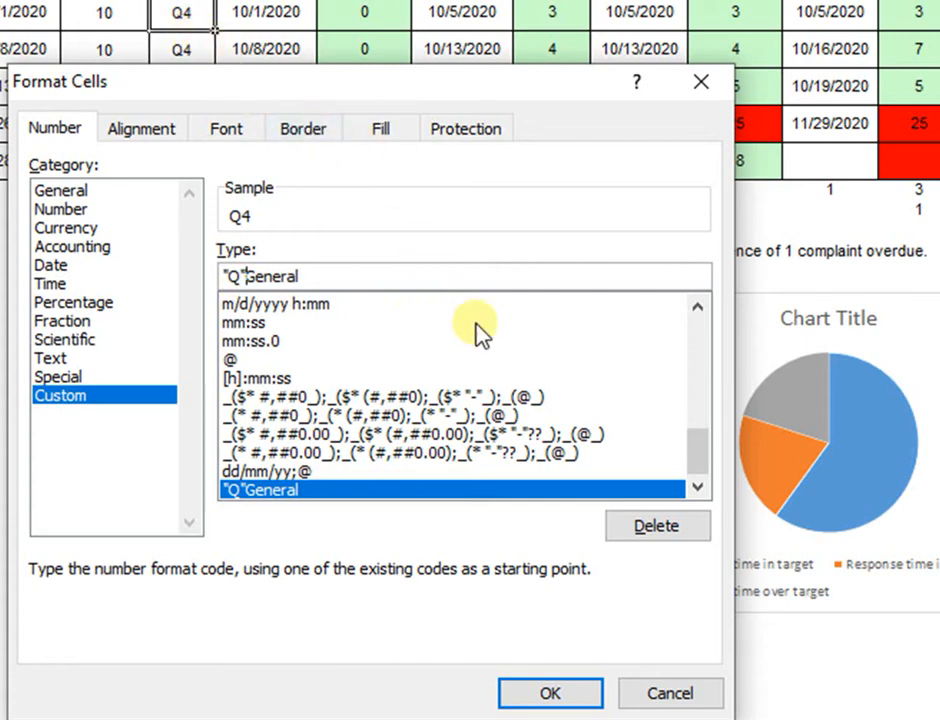
left_click(563, 690)
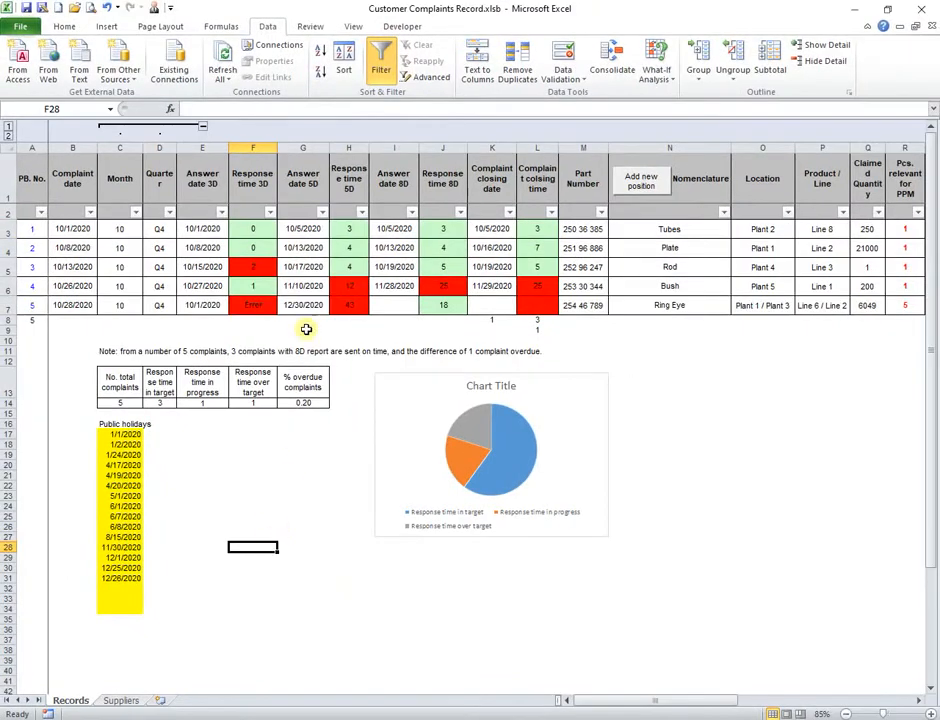
Examine the 3D response time formula in F3, leaving it as it is, and compare it with the formulas in F5 and F7
left_click(253, 228)
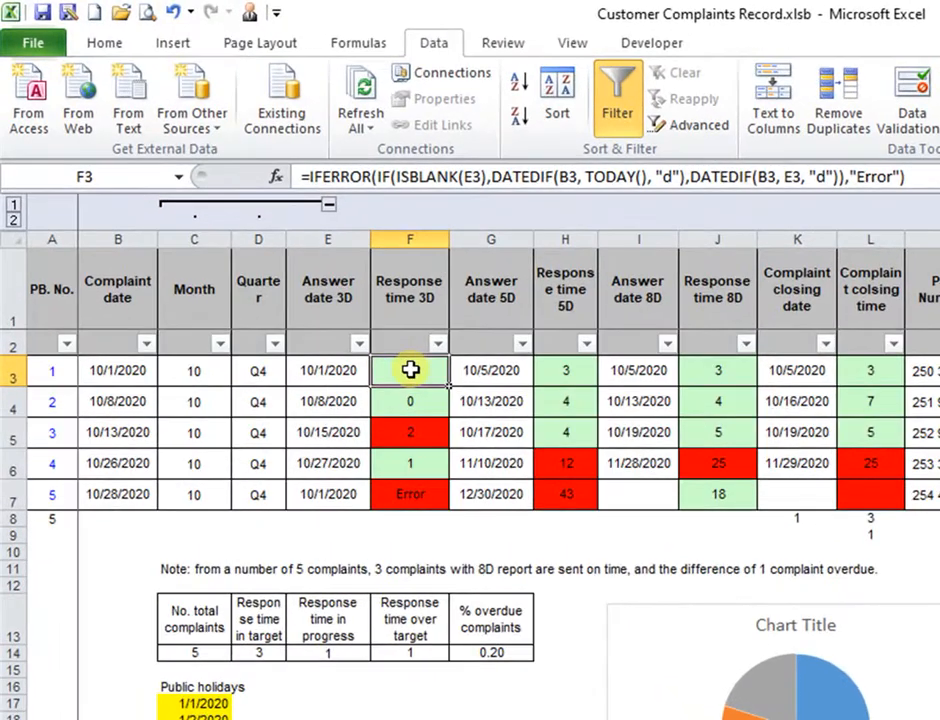
left_click(899, 177)
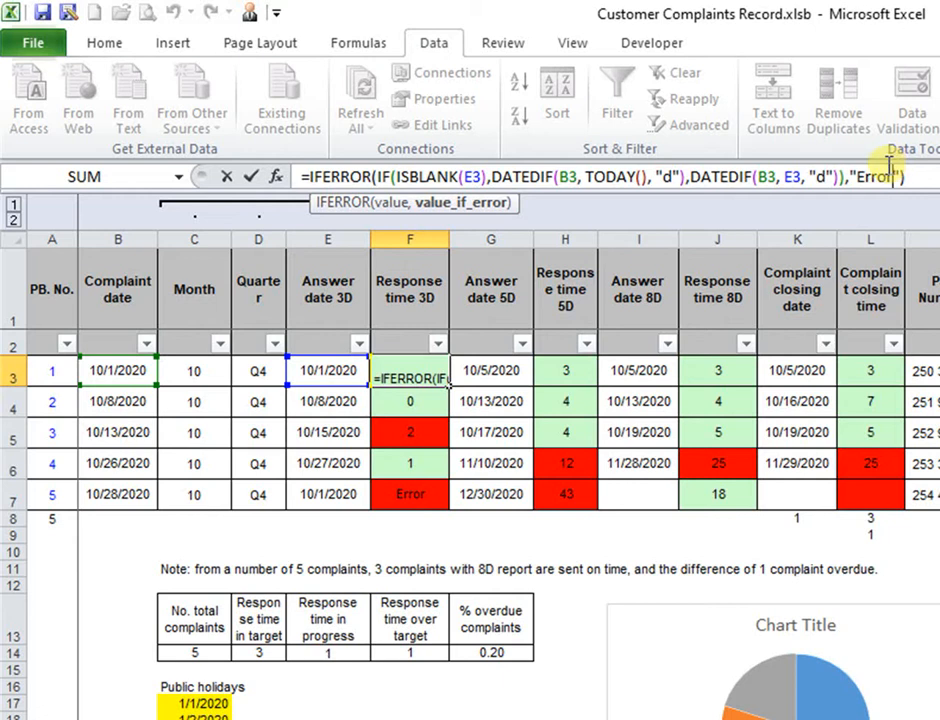
key("ctrl+Return")
left_click(416, 440)
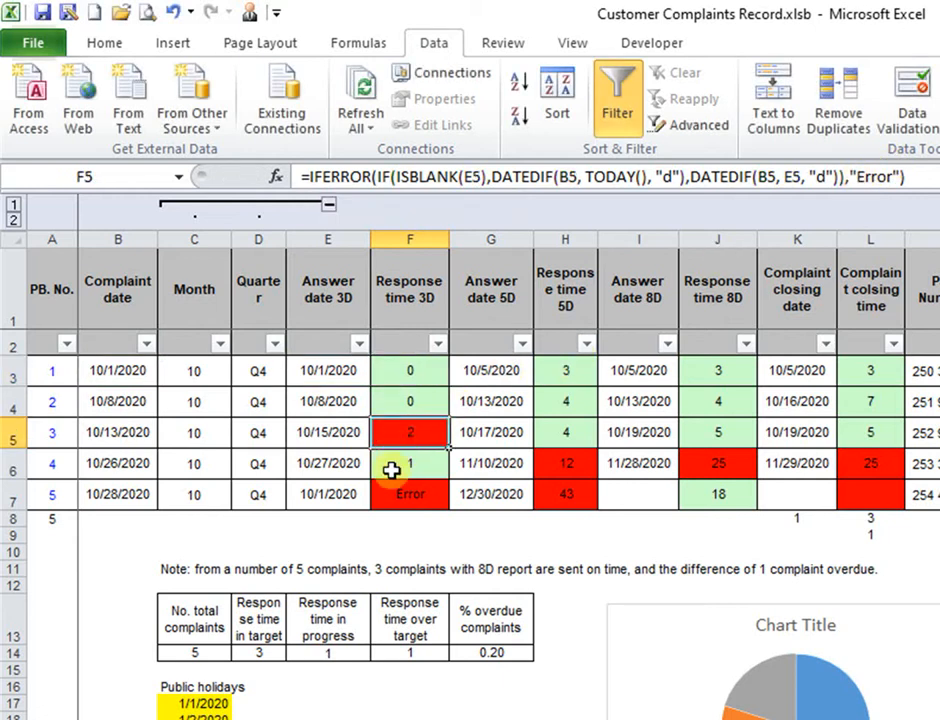
left_click(415, 502)
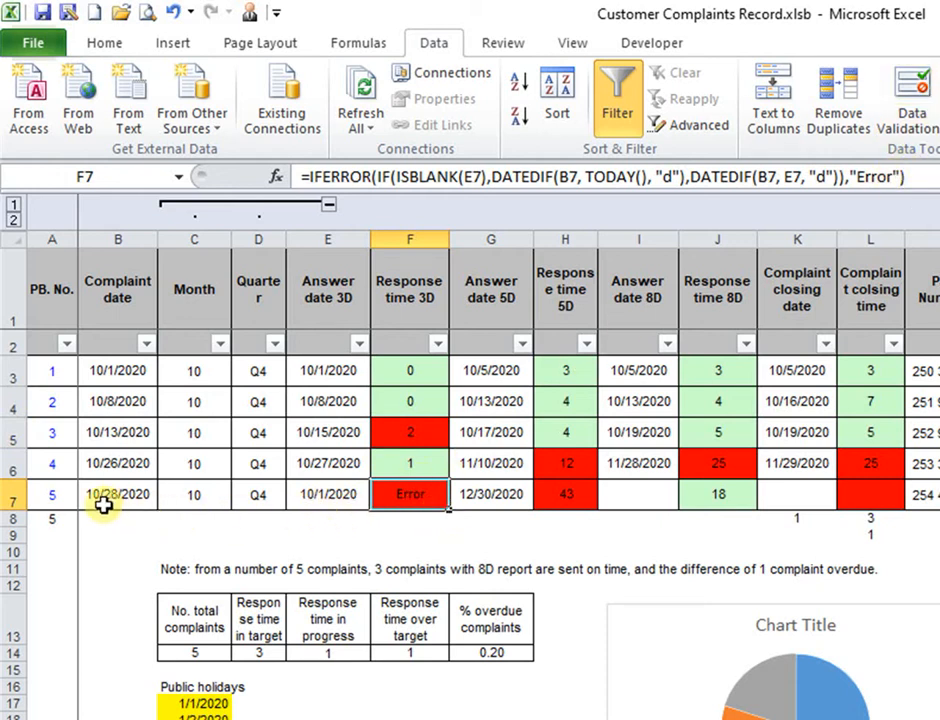
Clear the fifth record's 3D answer date in E7 to test the response time formula, and undo the clearing
left_click(309, 500)
key("Delete")
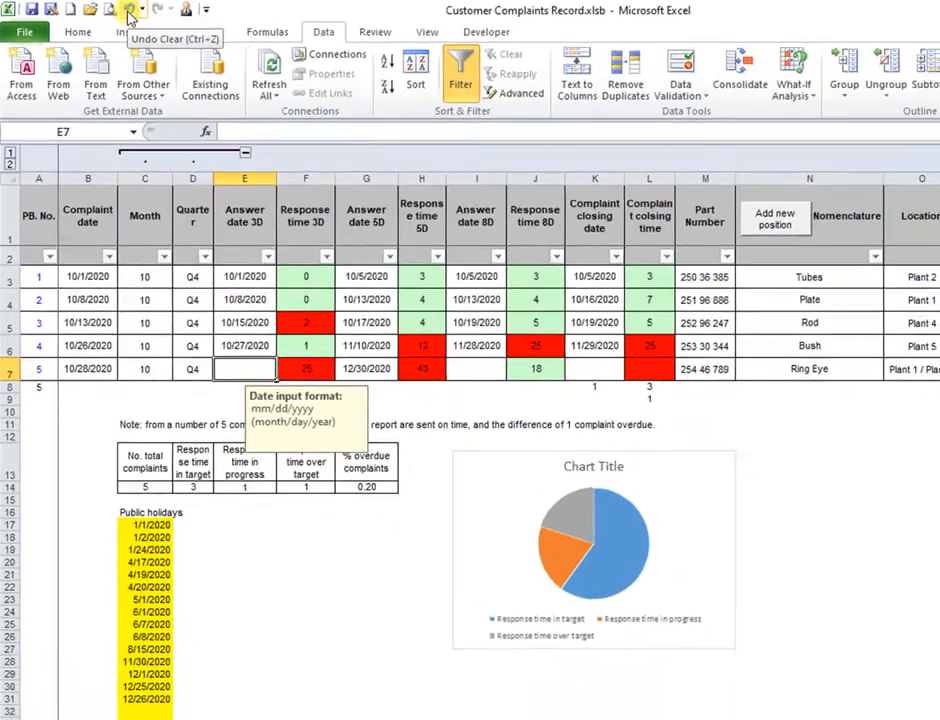
left_click(129, 14)
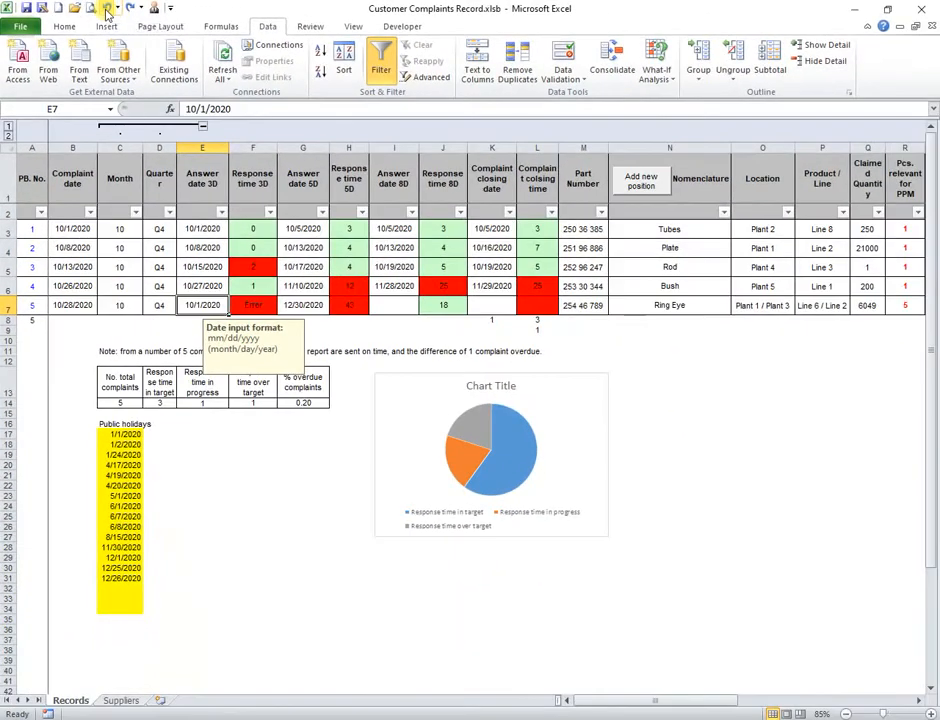
Go through the fifth record's fields from part number and nomenclature across to noncompliance description and decision
left_click(583, 305)
left_click(692, 305)
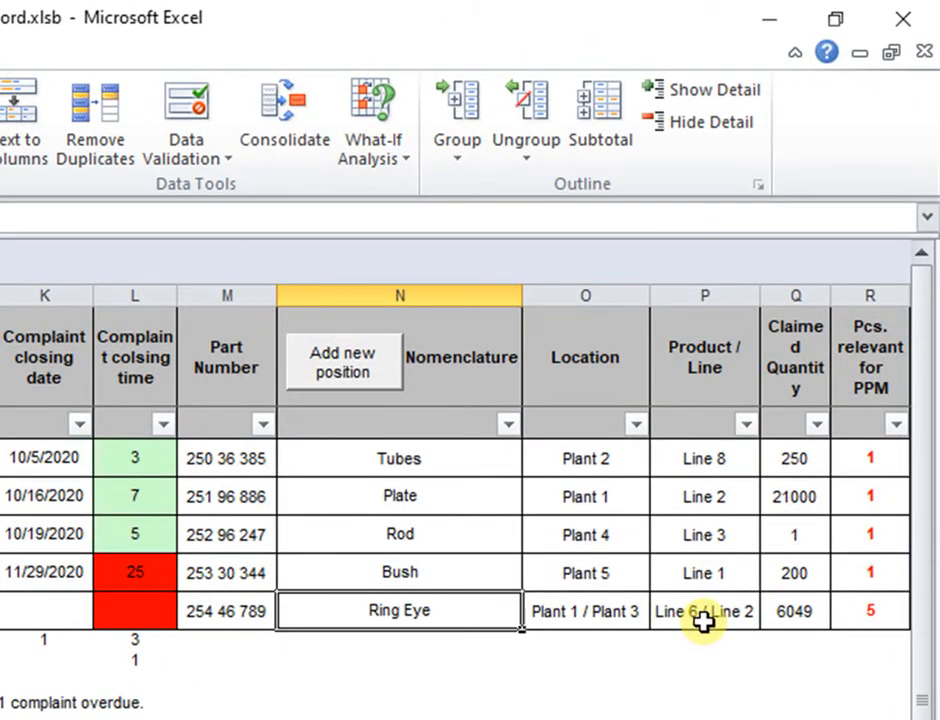
key("Right")
key("Right")
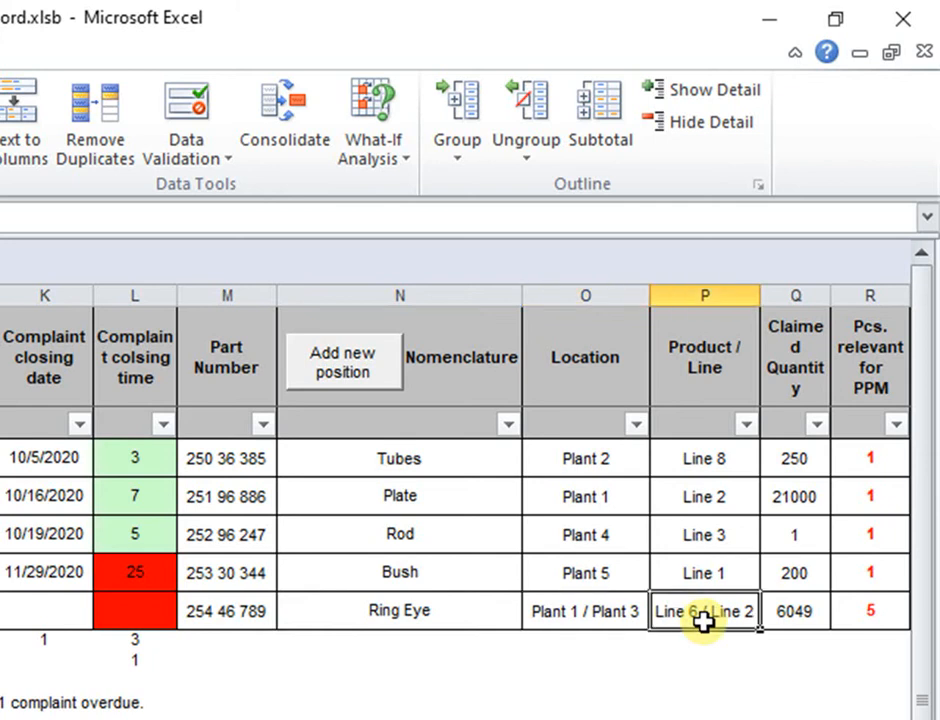
key("Right")
key("Right")
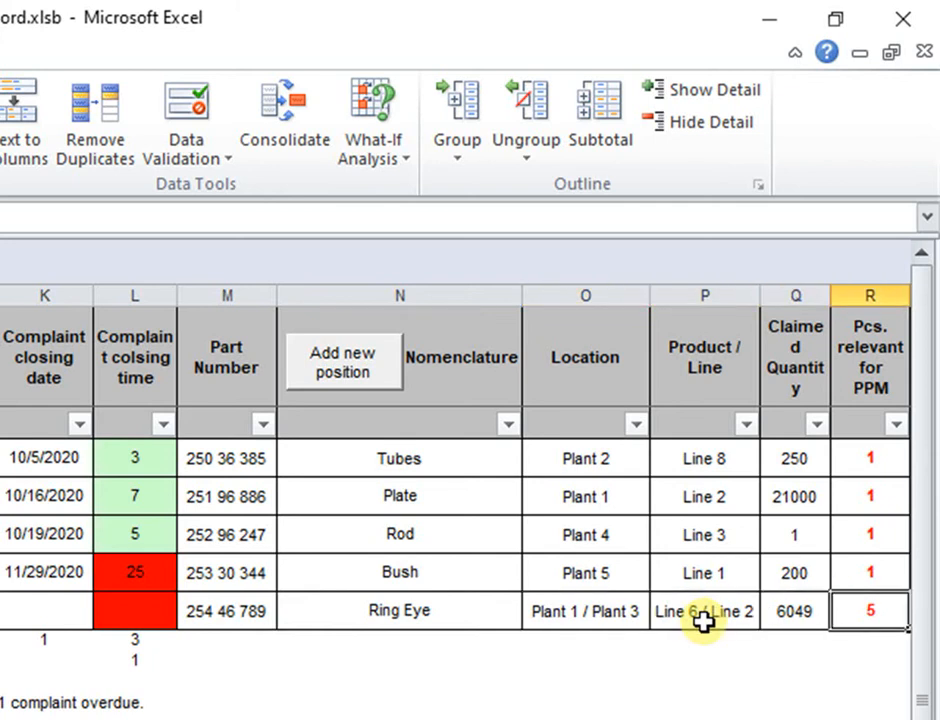
key("Right")
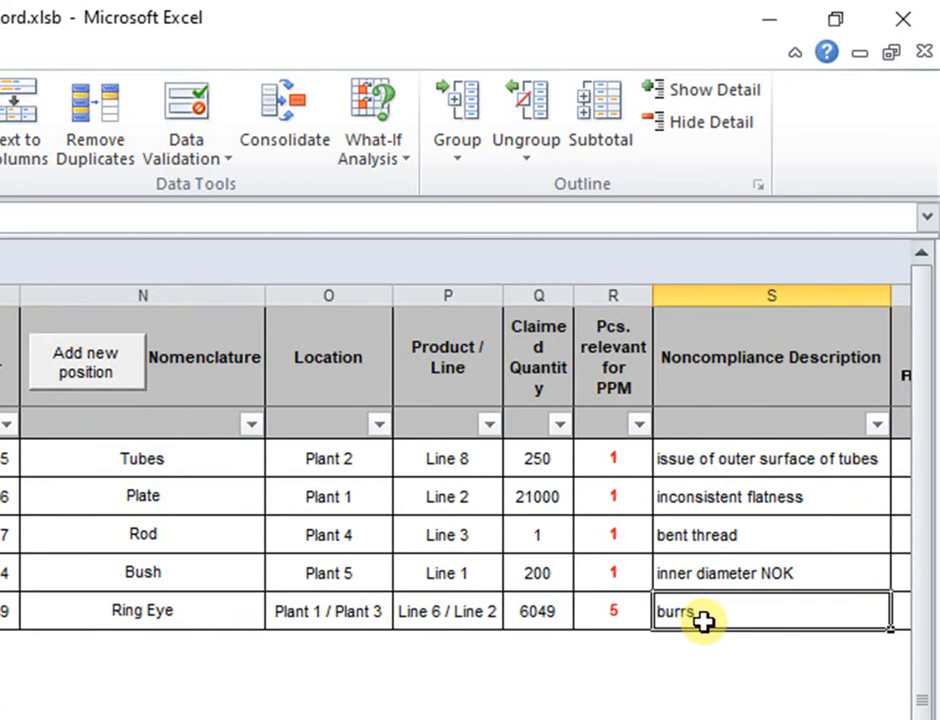
key("Right")
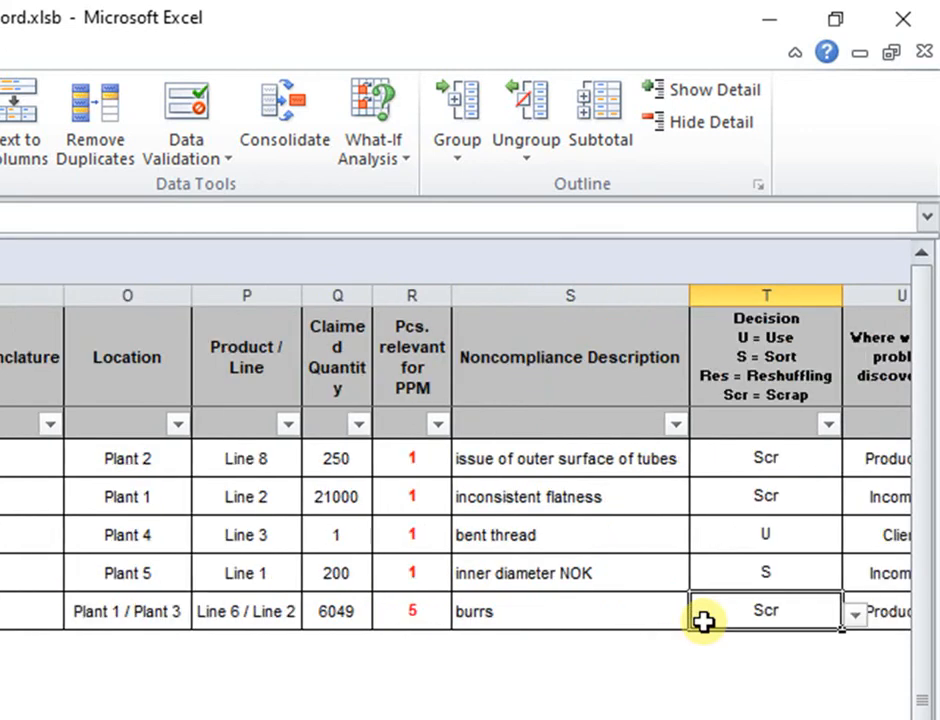
Check the decision choices available in T7 and review its data validation error alert, input message and list source, closing the dialog
left_click(856, 615)
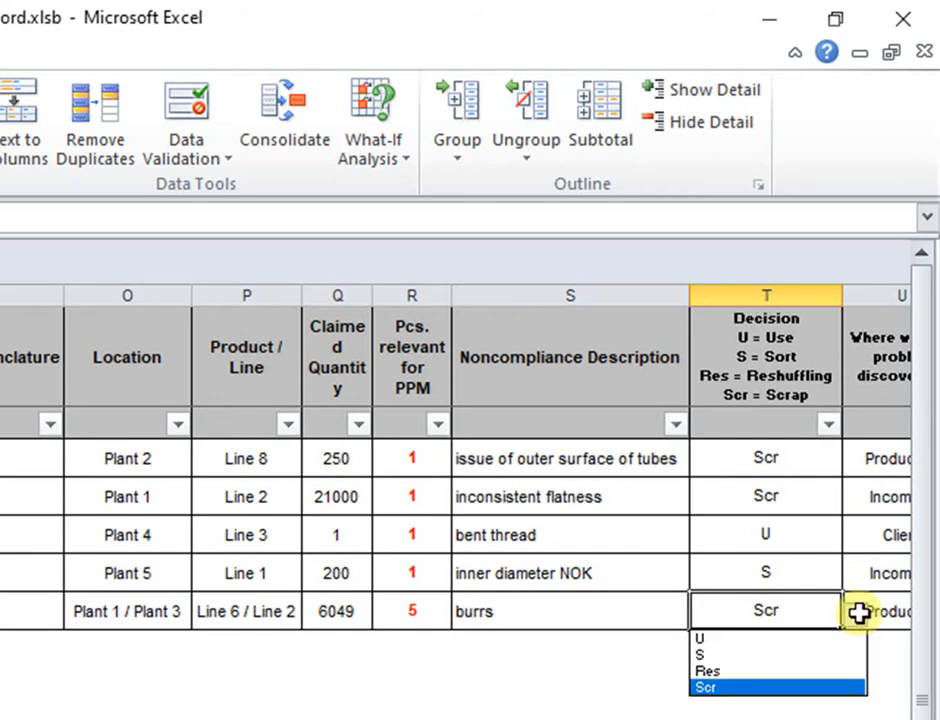
left_click(860, 613)
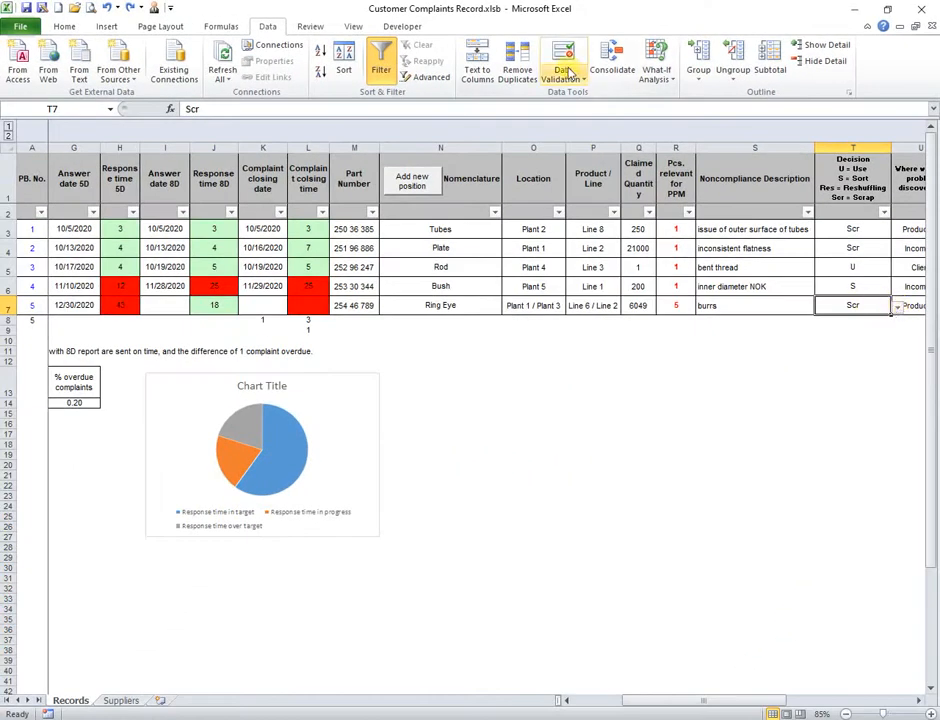
left_click(566, 78)
left_click(590, 94)
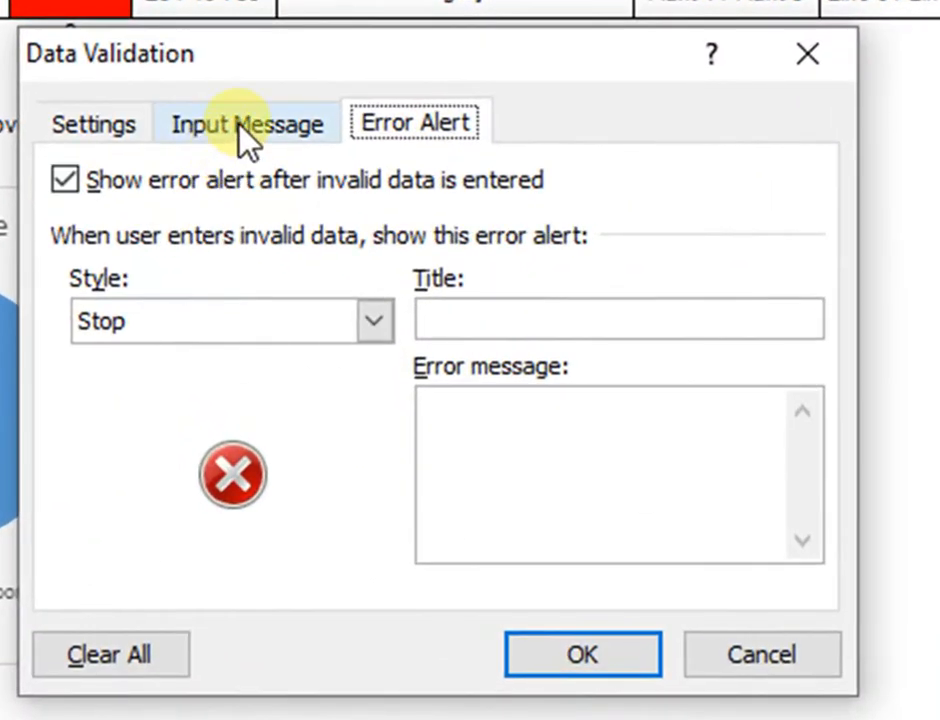
left_click(367, 352)
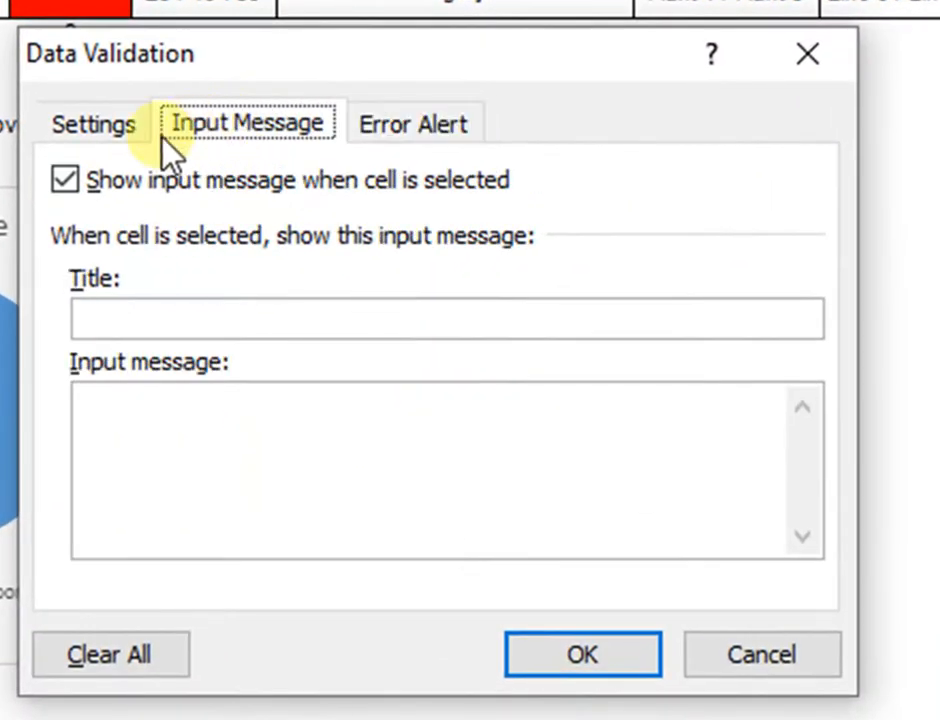
left_click(96, 128)
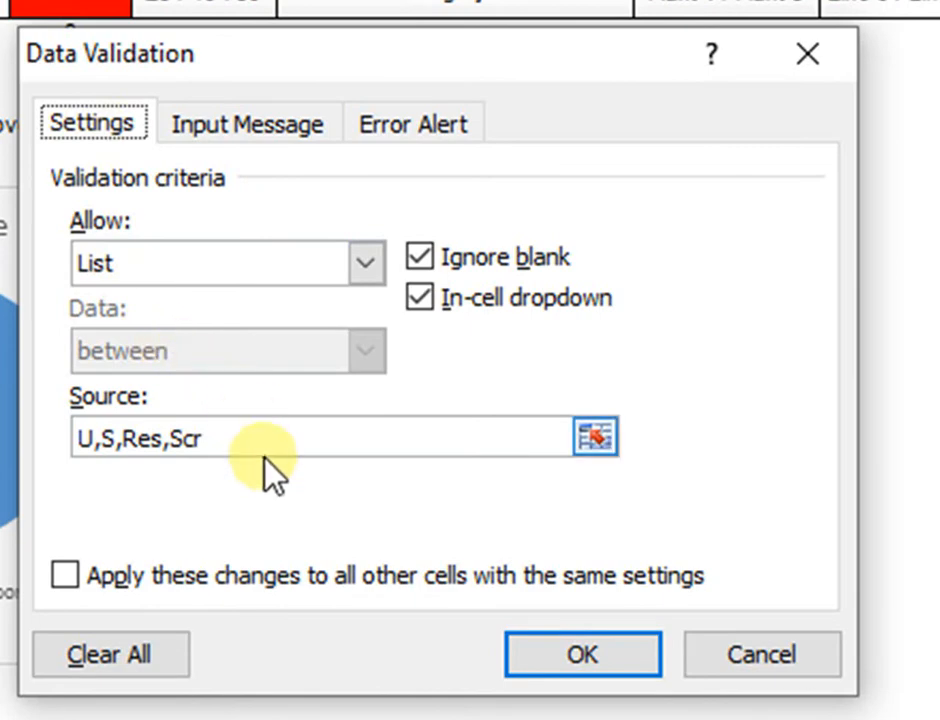
left_click(572, 658)
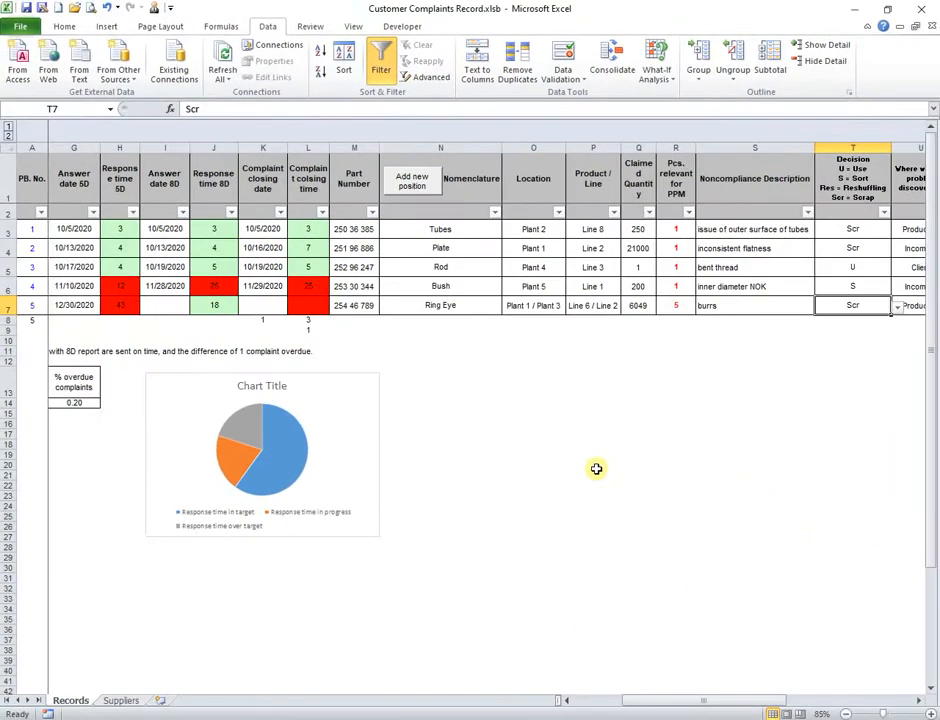
Filter the fifth record's supplier list in V7 by entering "sa" and choose Sagomma S.r.l
key("Right")
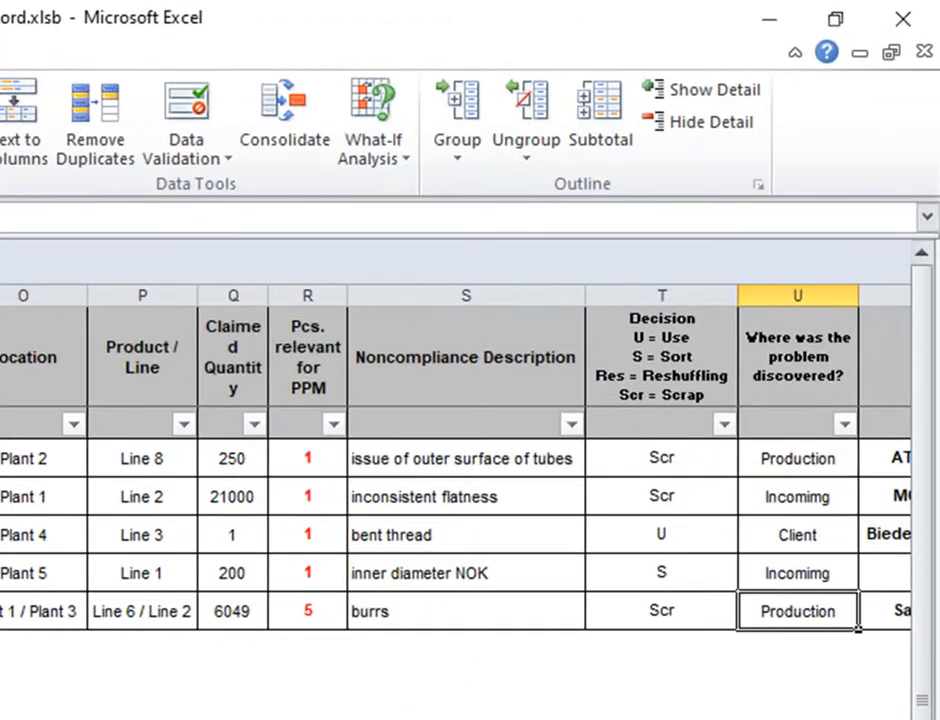
key("Right")
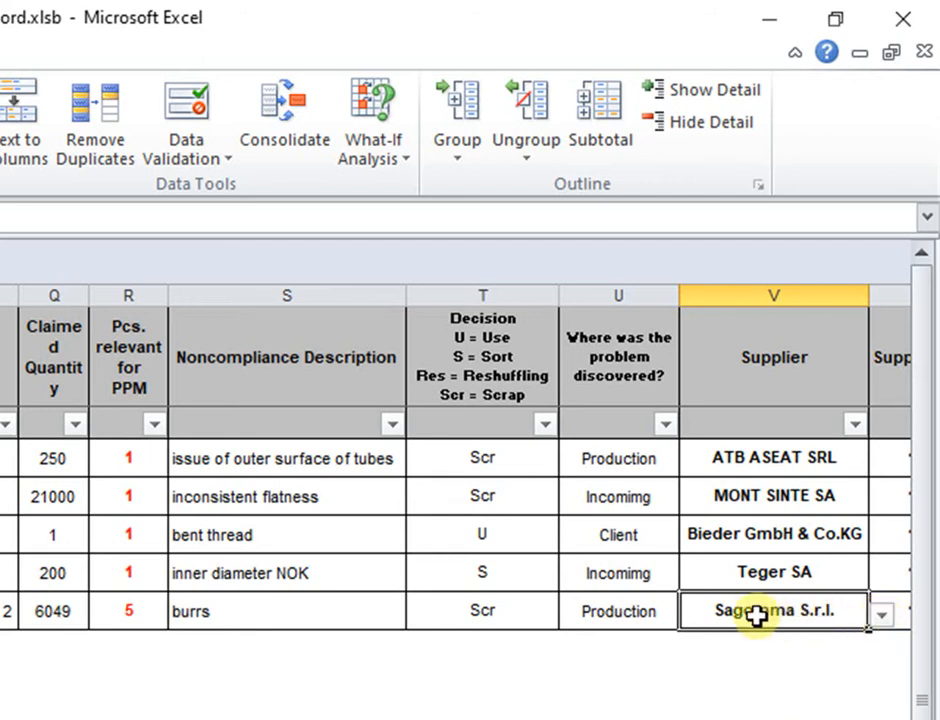
type("s")
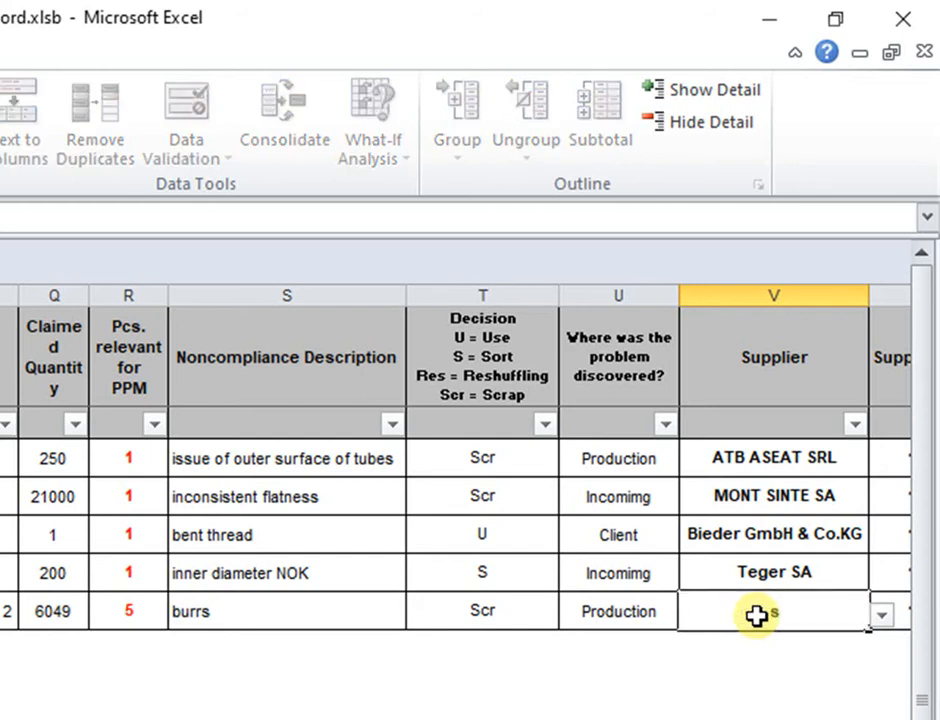
type("a")
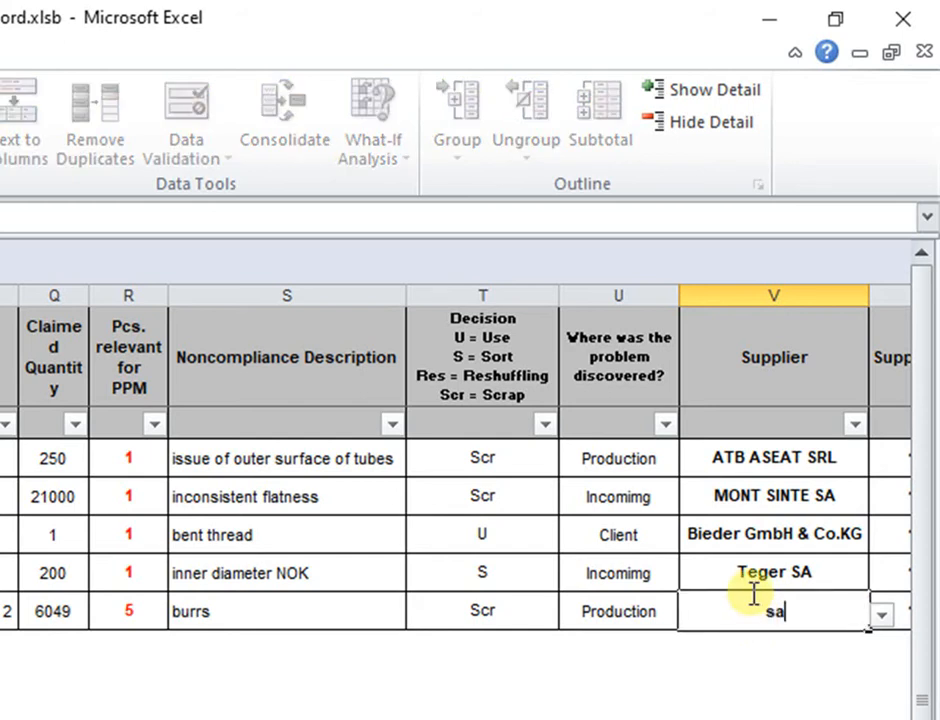
left_click(882, 616)
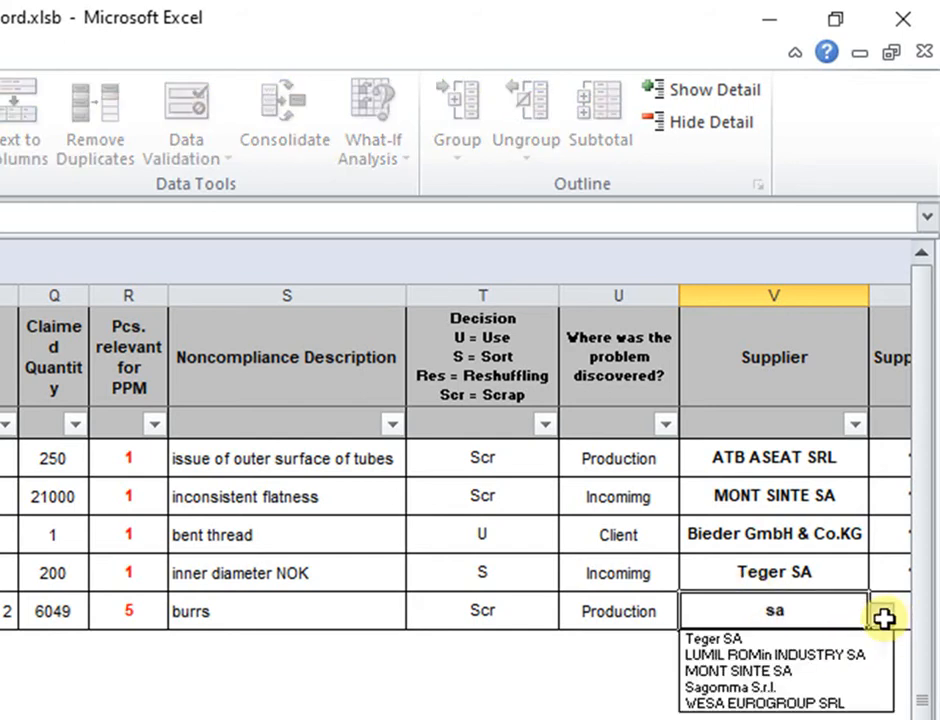
left_click(829, 690)
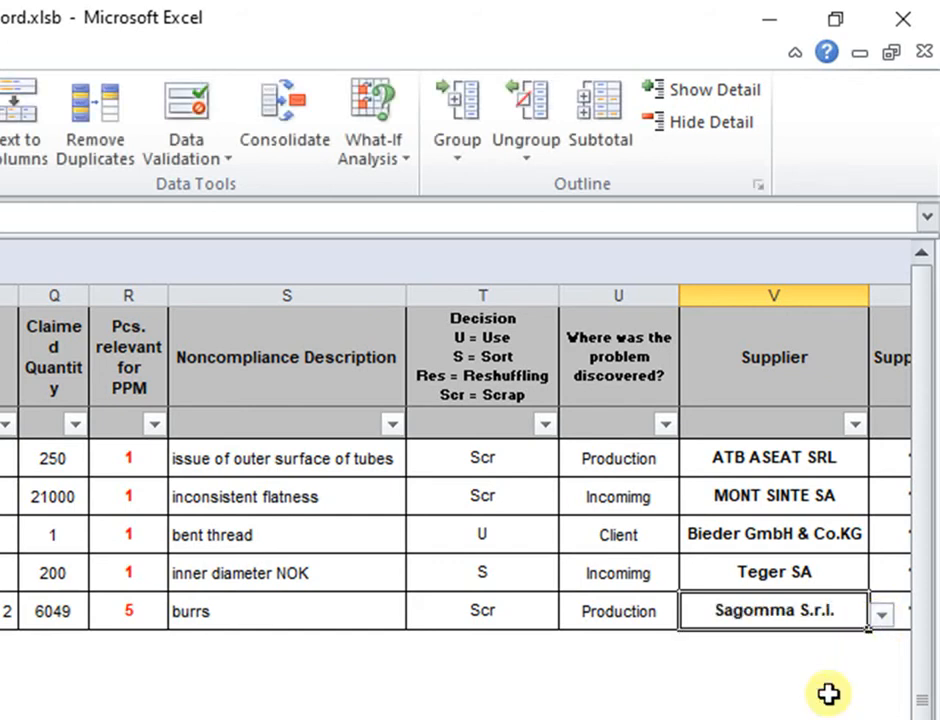
Go through the fifth record's supplier code, supplier responsible and stage fields
key("Tab")
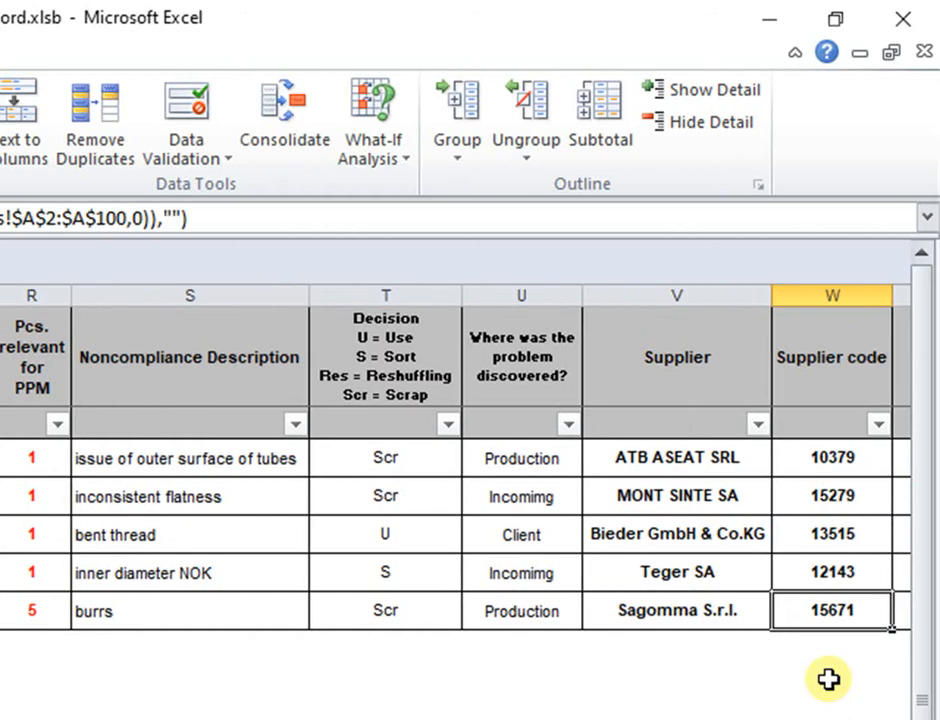
key("Tab")
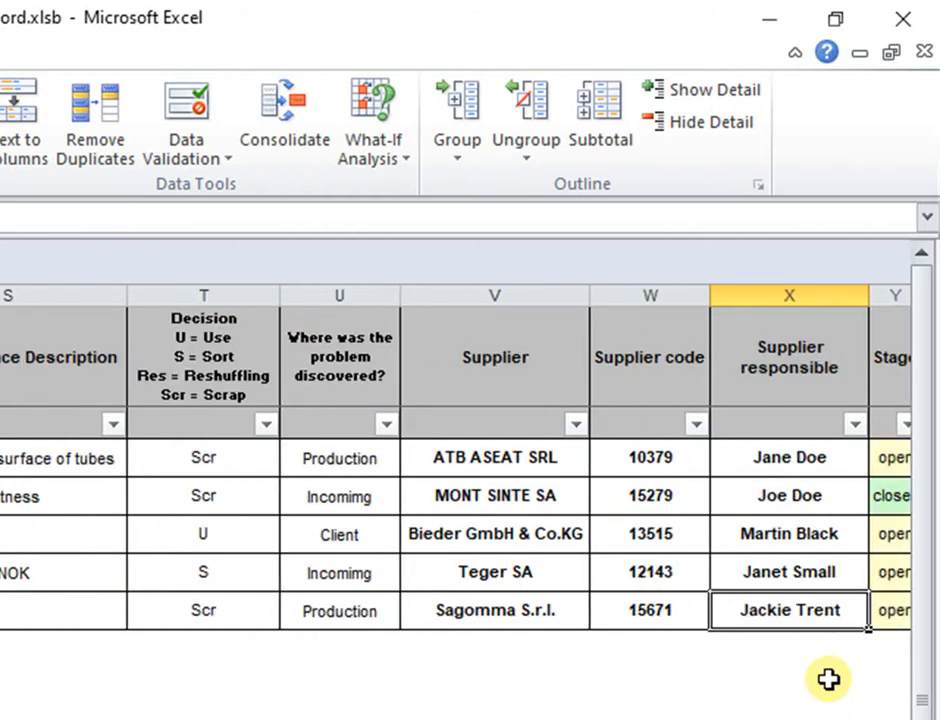
key("Tab")
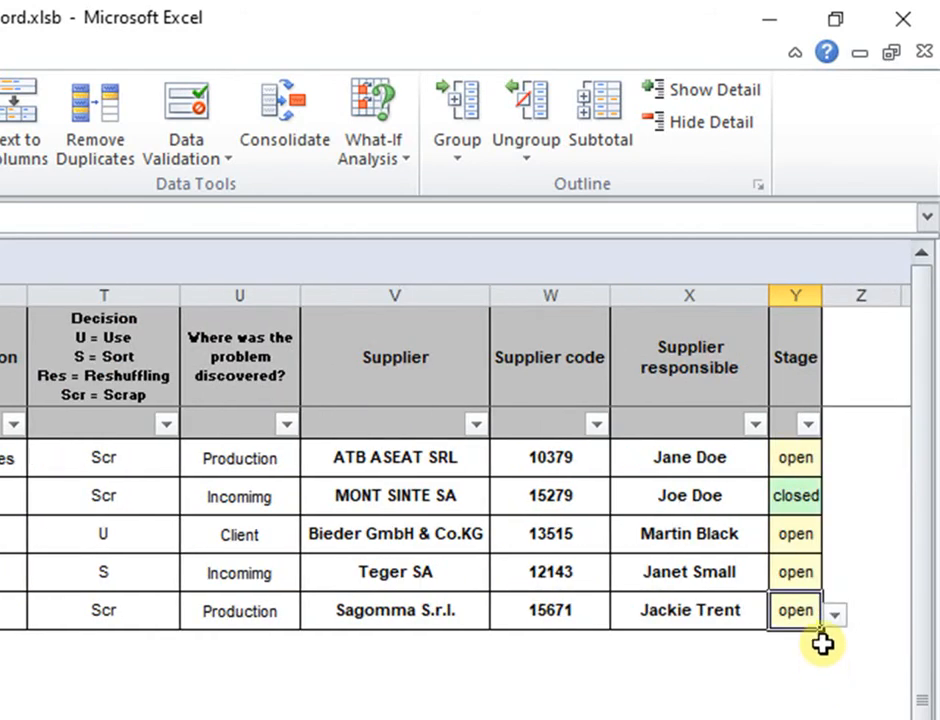
Switch the fifth record's stage in Y7 to closed and set it back to open
left_click(836, 614)
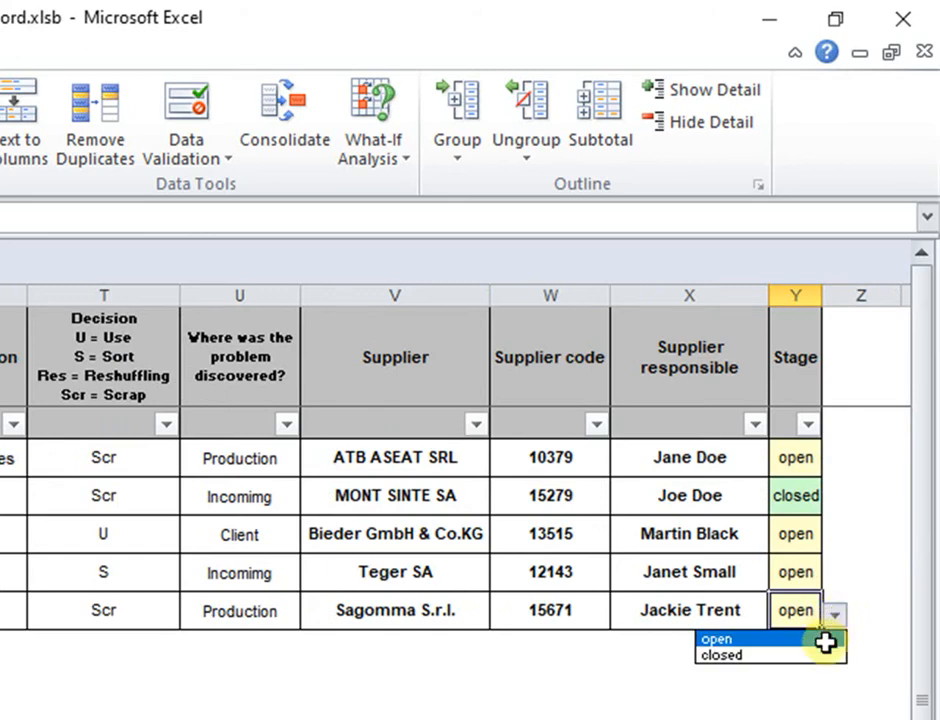
left_click(824, 657)
left_click(836, 615)
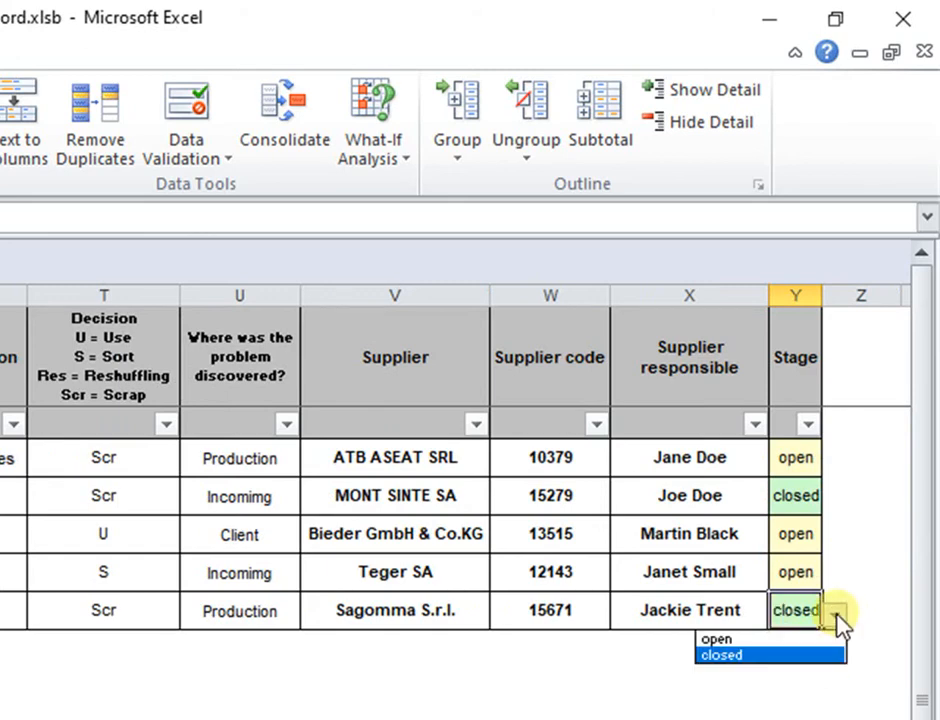
left_click(830, 638)
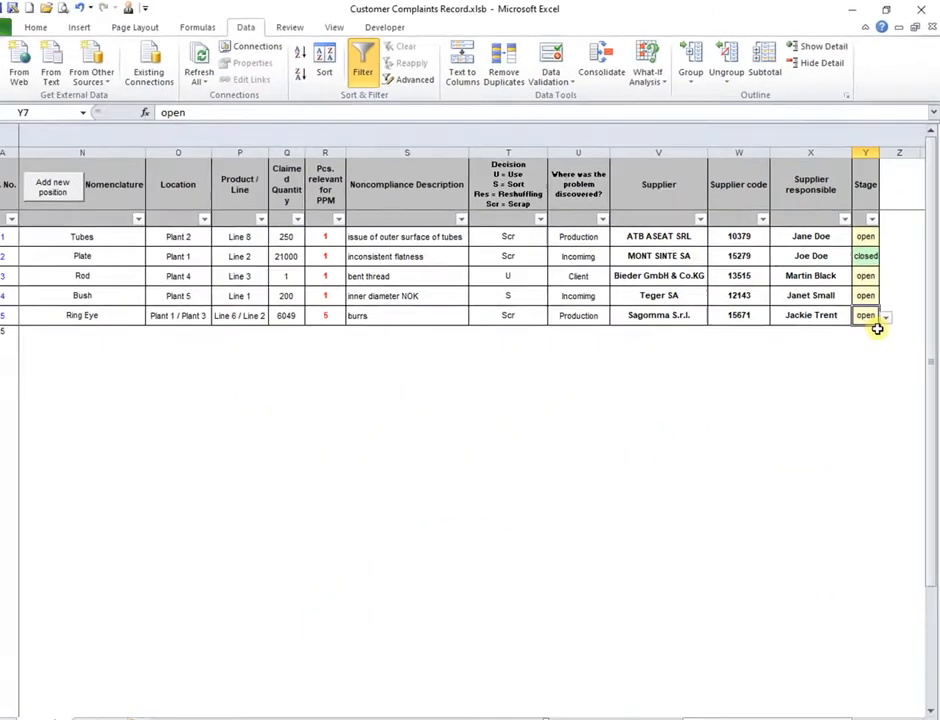
Review the data validation list and the "Open" and "Closed" conditional formatting rules of stage cell Y7, discarding any changes
left_click(551, 58)
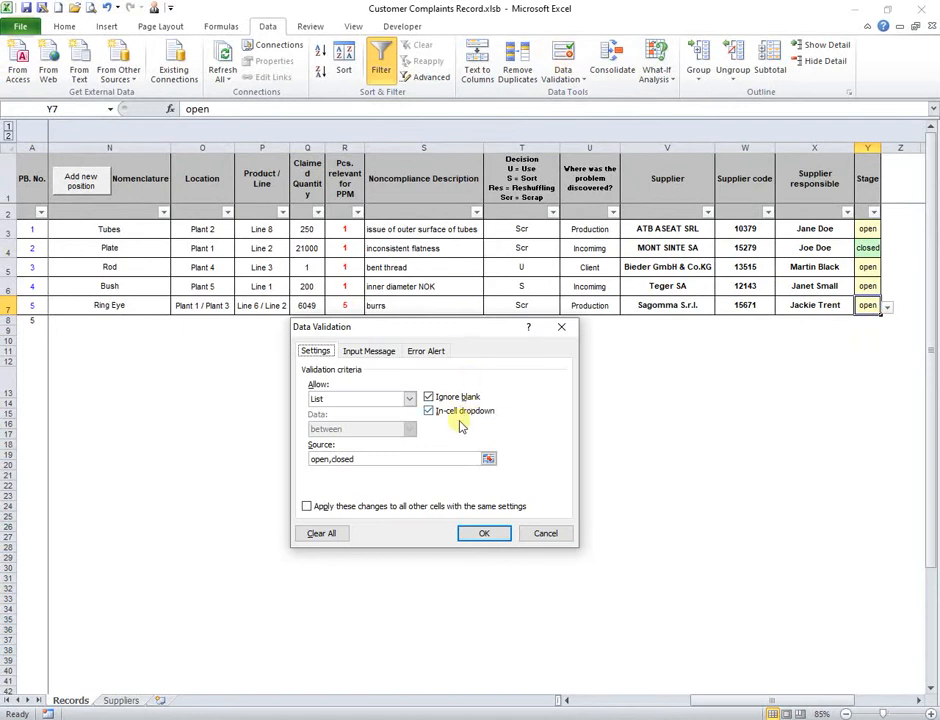
left_click(545, 532)
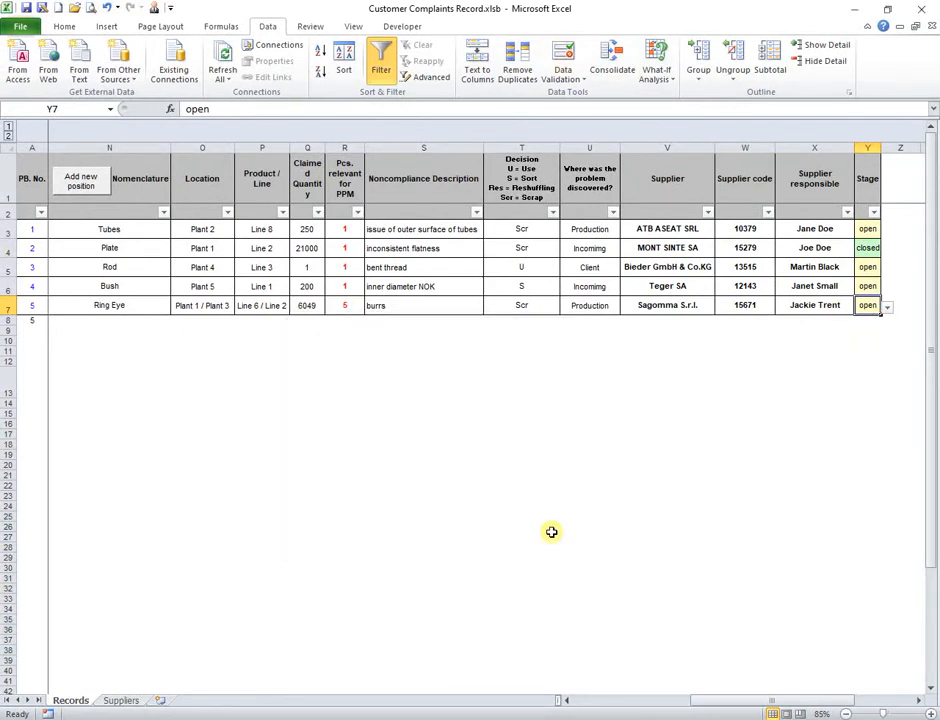
left_click(68, 27)
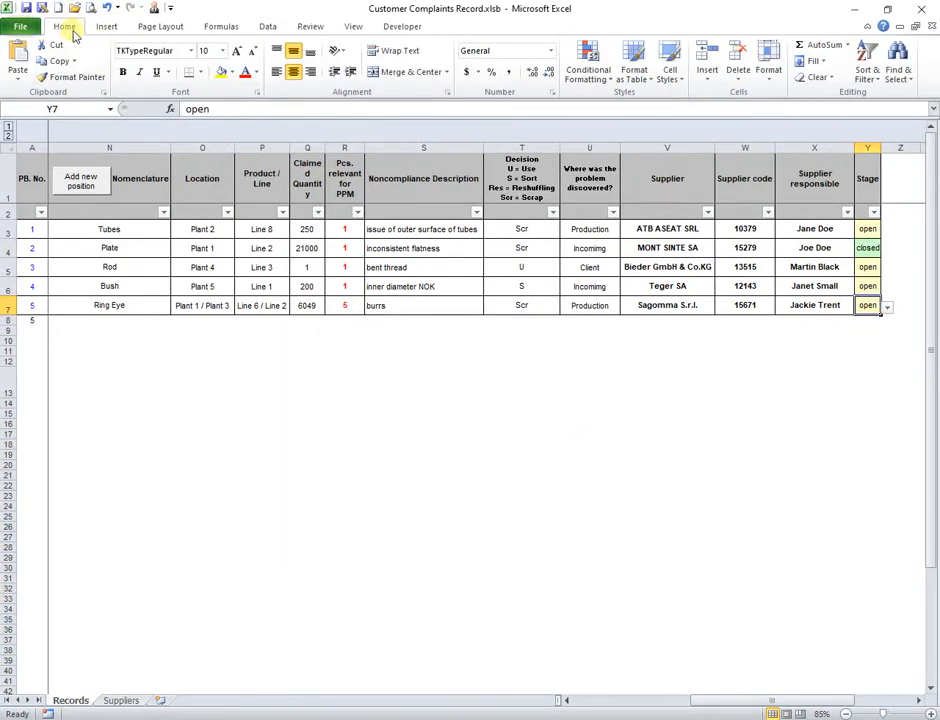
left_click(590, 66)
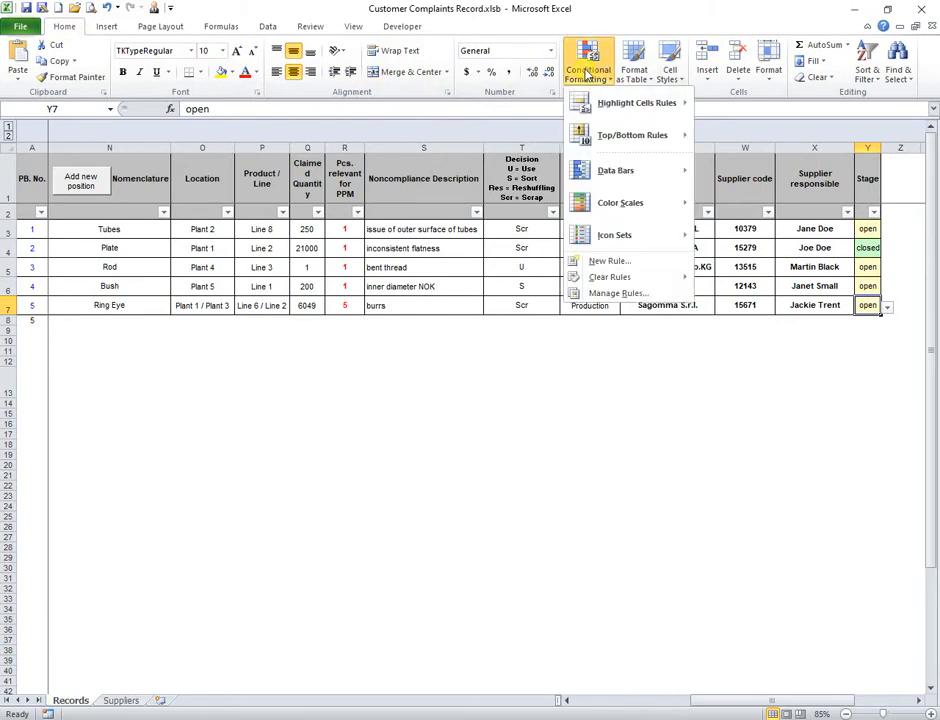
left_click(625, 293)
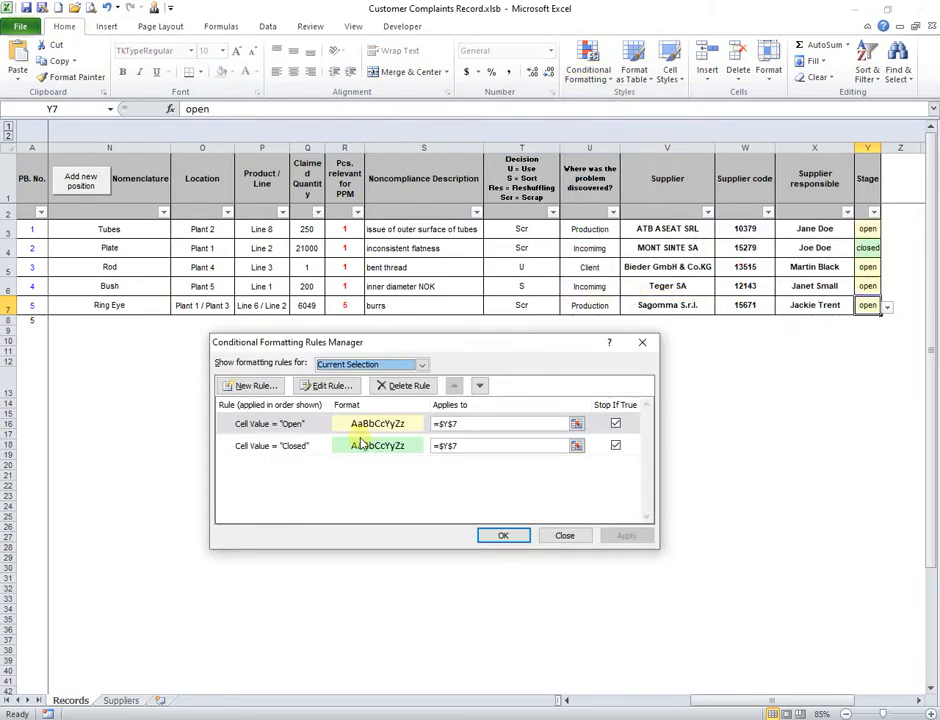
left_click(300, 425)
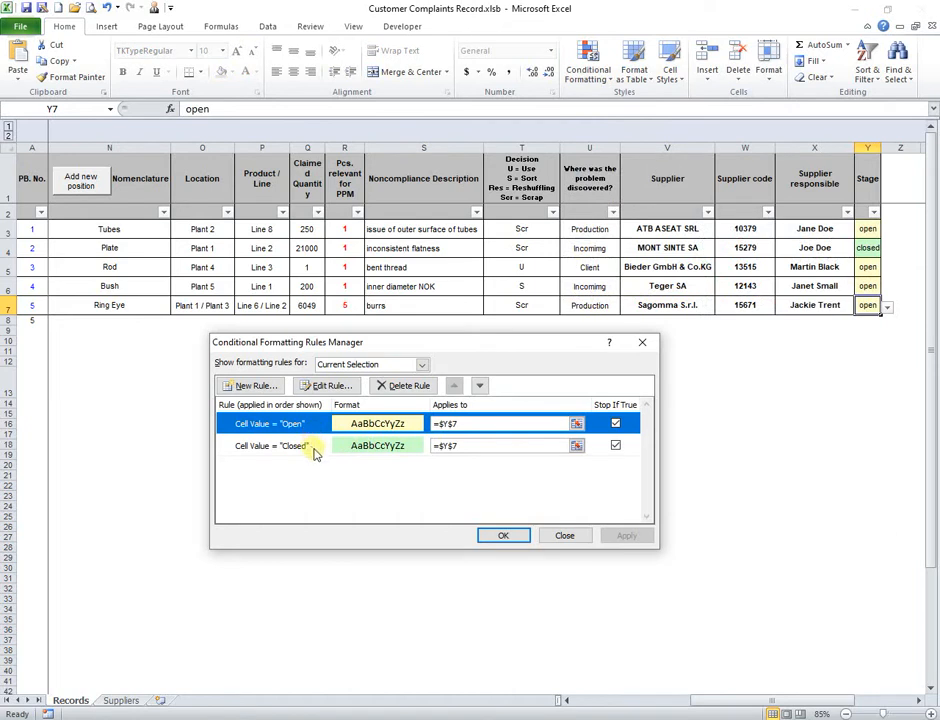
left_click(300, 446)
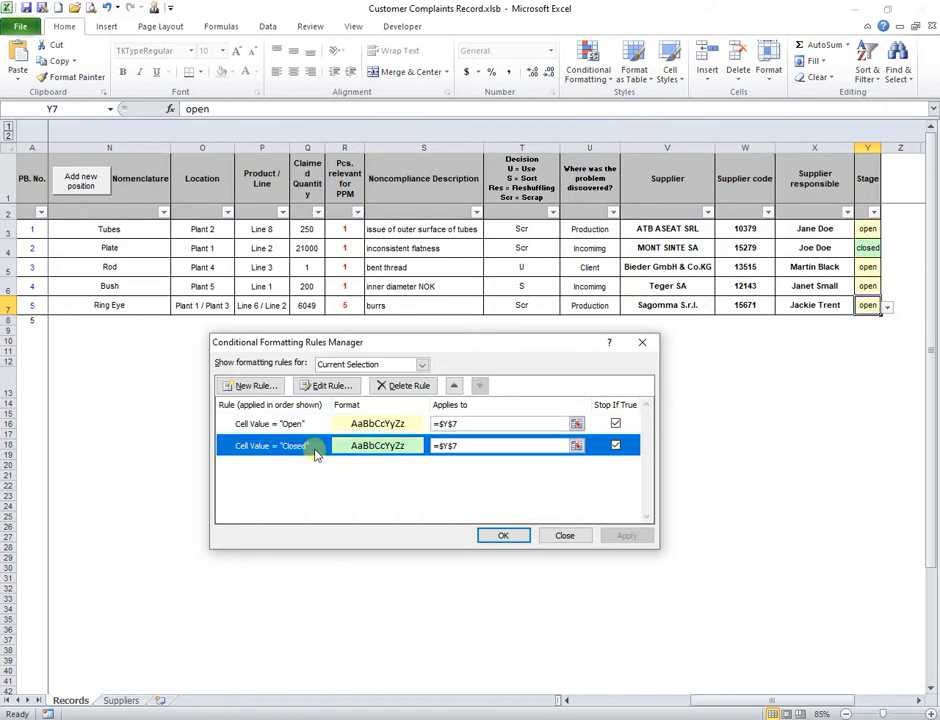
left_click(320, 386)
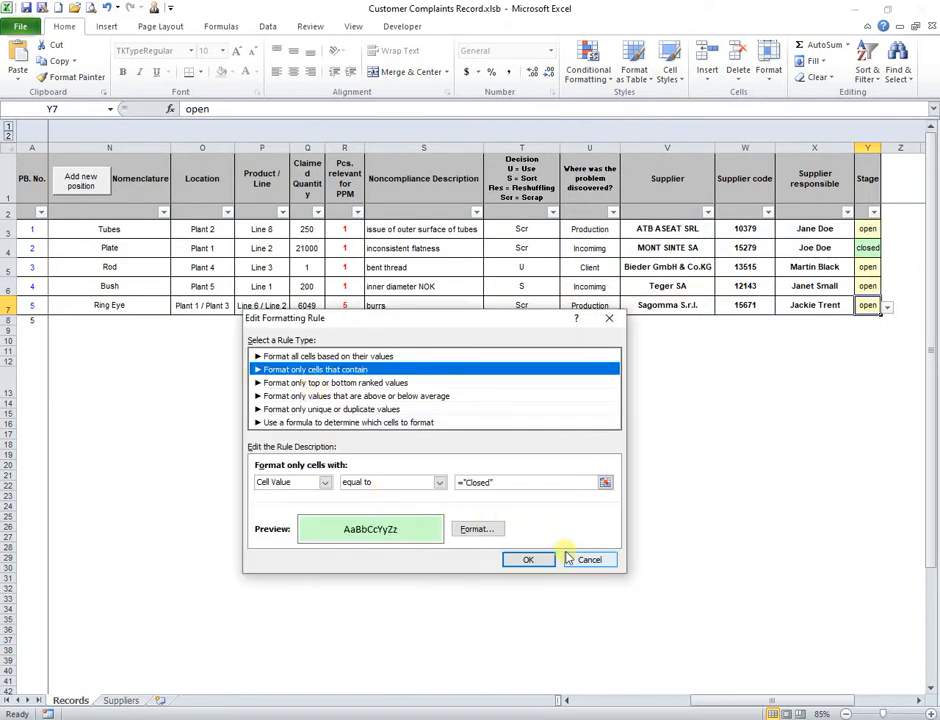
left_click(530, 560)
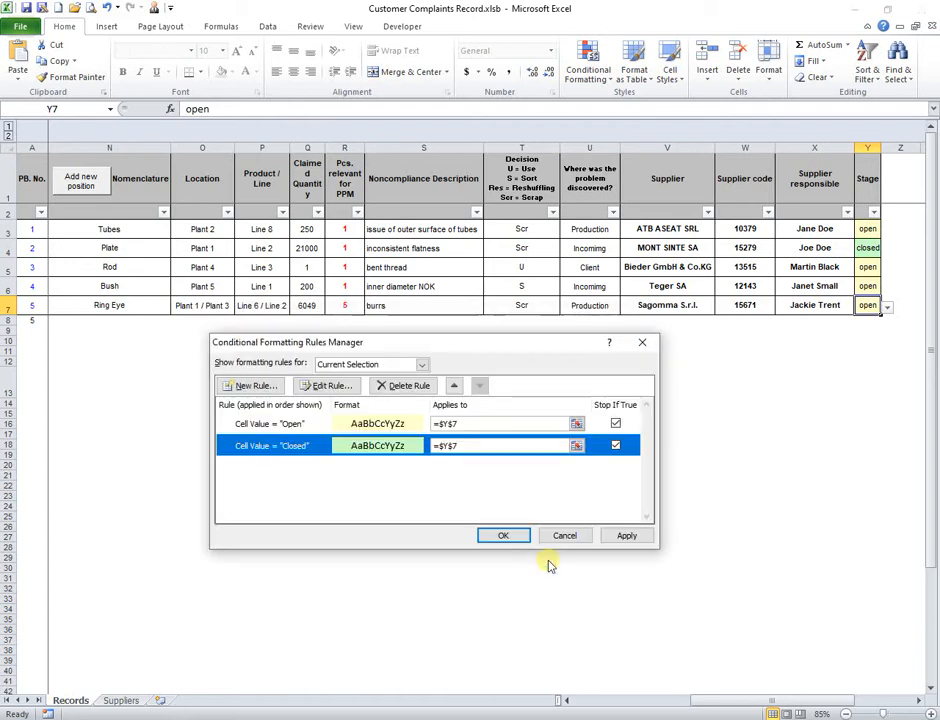
left_click(572, 537)
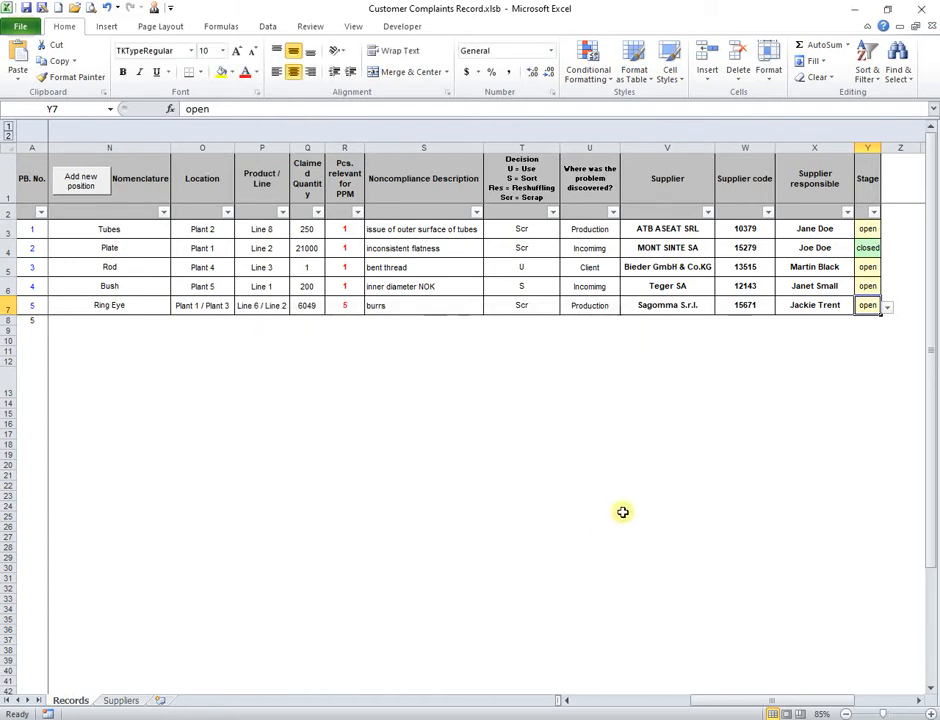
Review both conditional formatting rules of the fifth record's 3D response time in F7, opening each rule's definition and discarding changes
left_click_drag(787, 695, 598, 706)
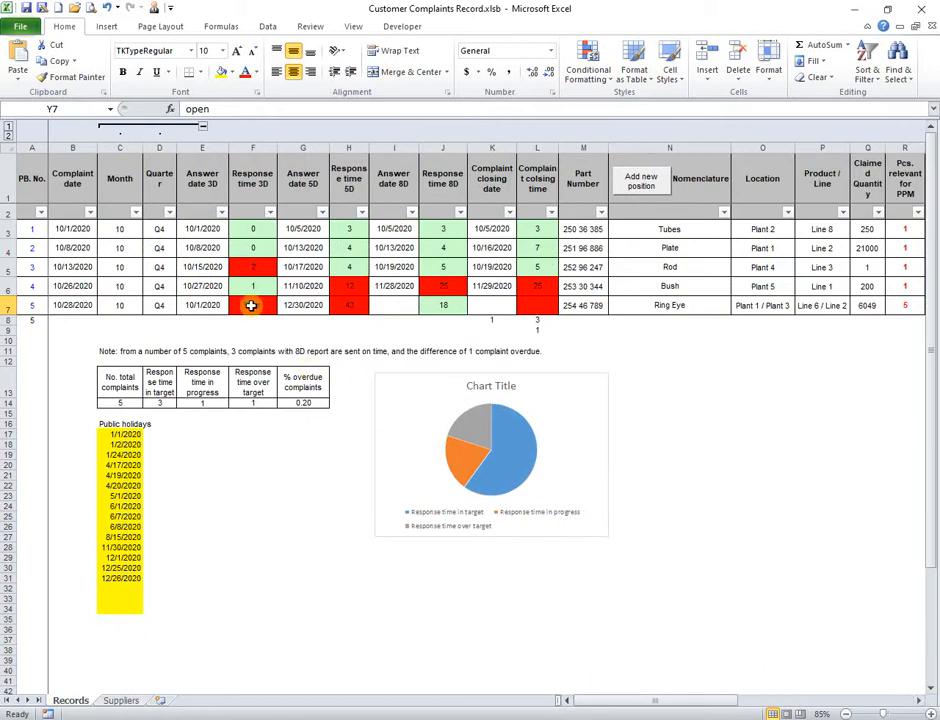
left_click(251, 305)
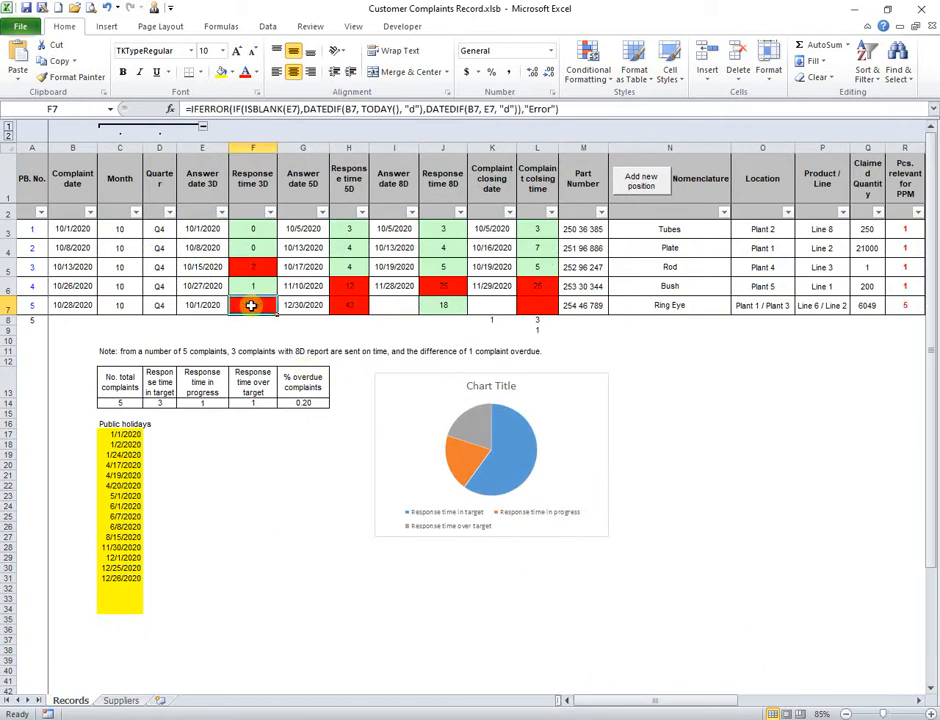
left_click(601, 66)
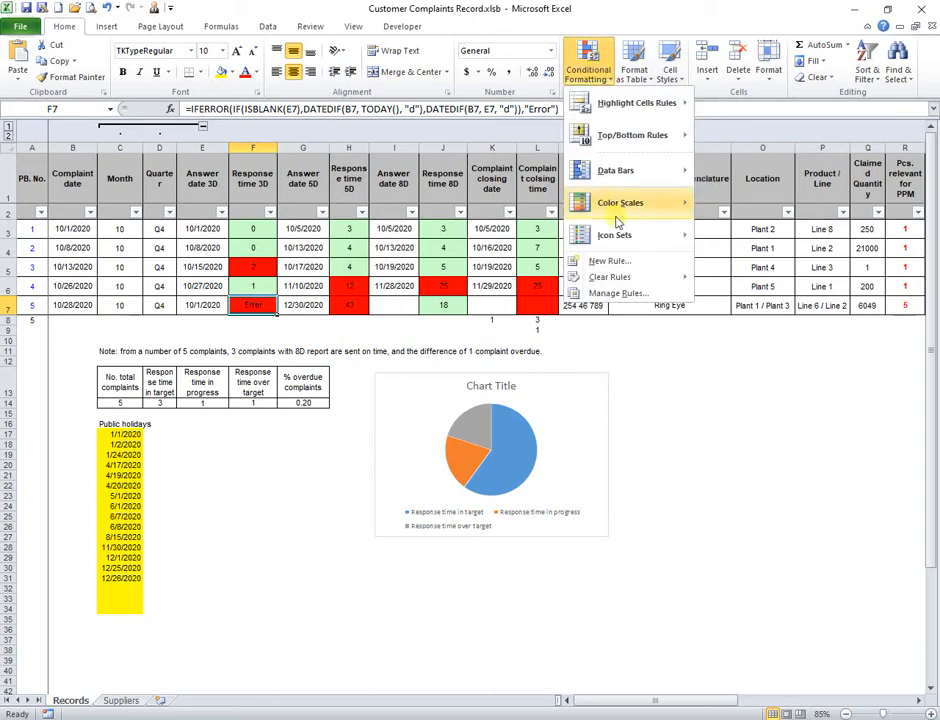
left_click(640, 294)
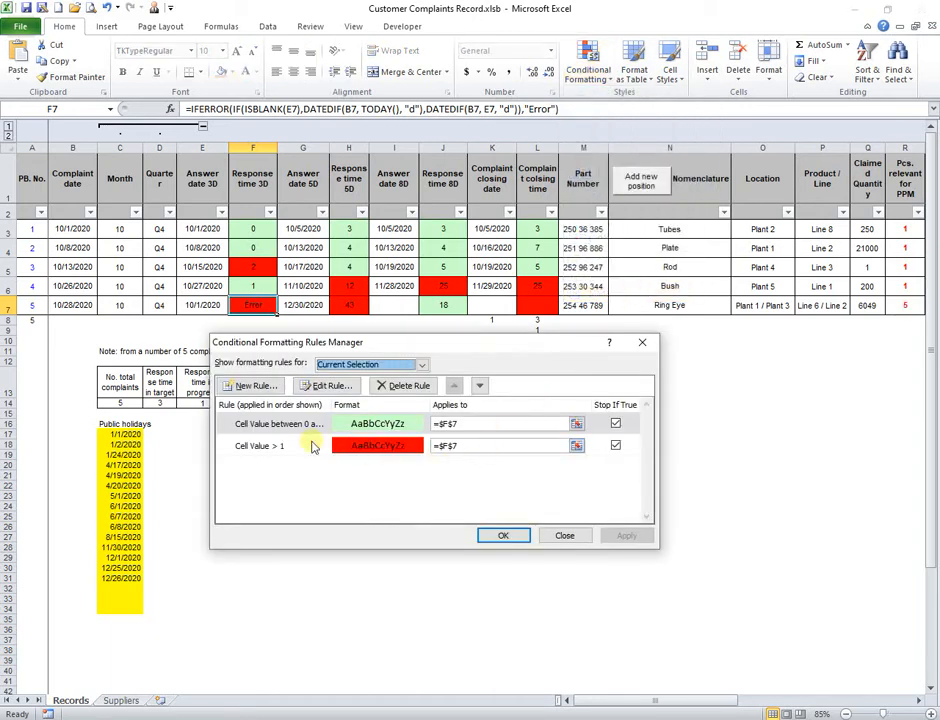
left_click(280, 427)
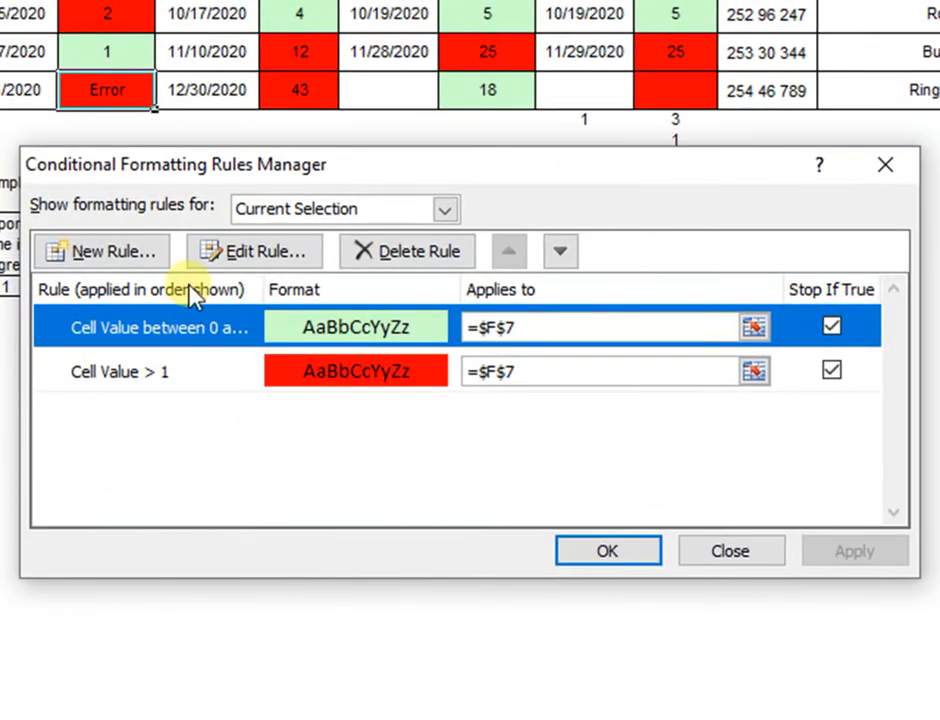
left_click(245, 268)
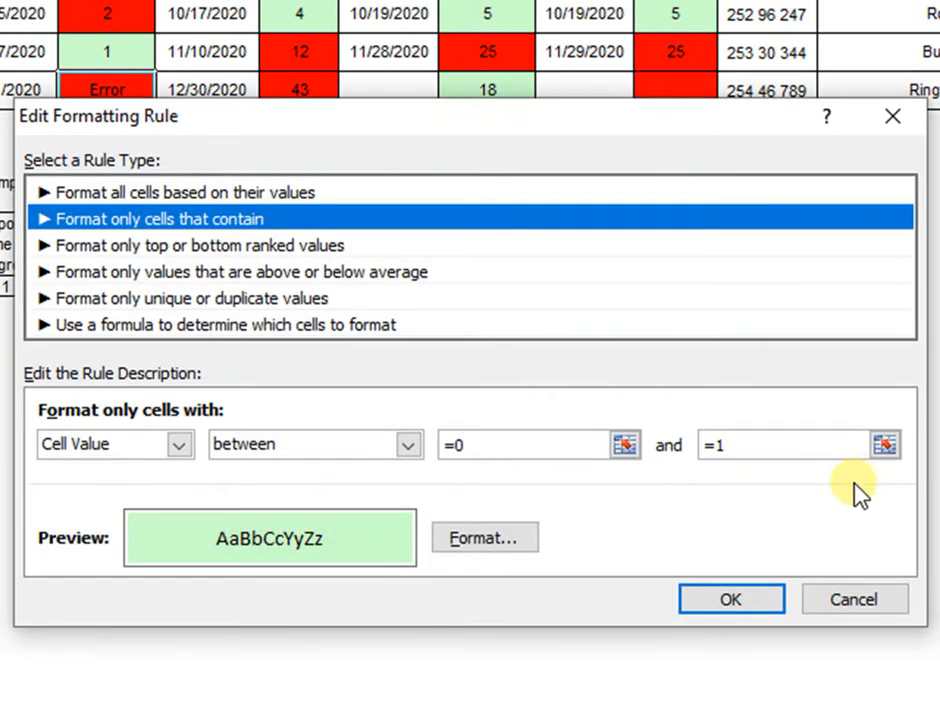
left_click(752, 602)
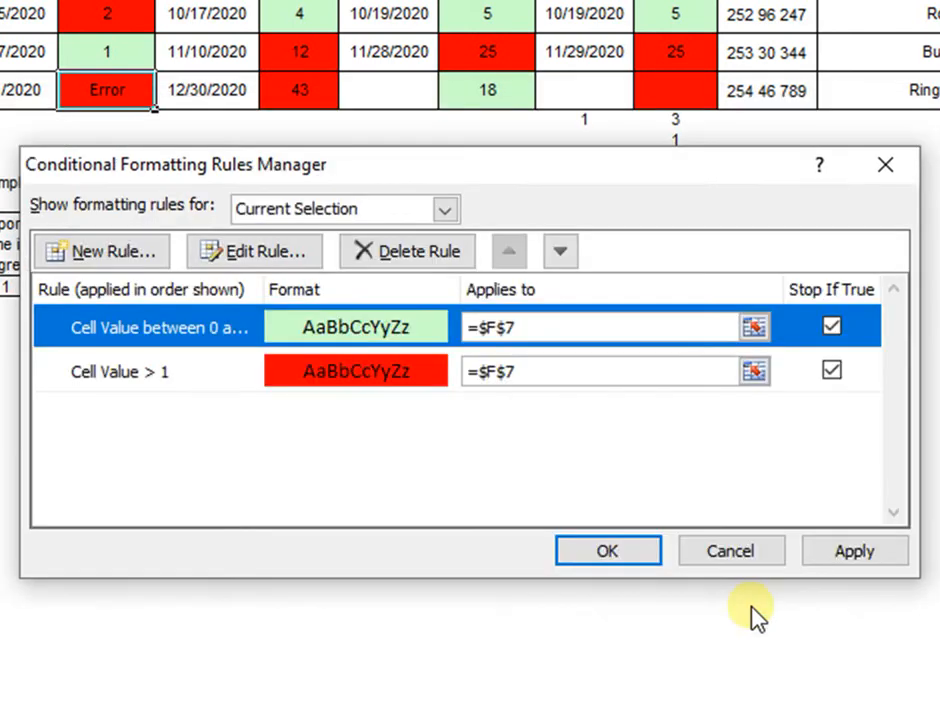
left_click(185, 378)
left_click(207, 252)
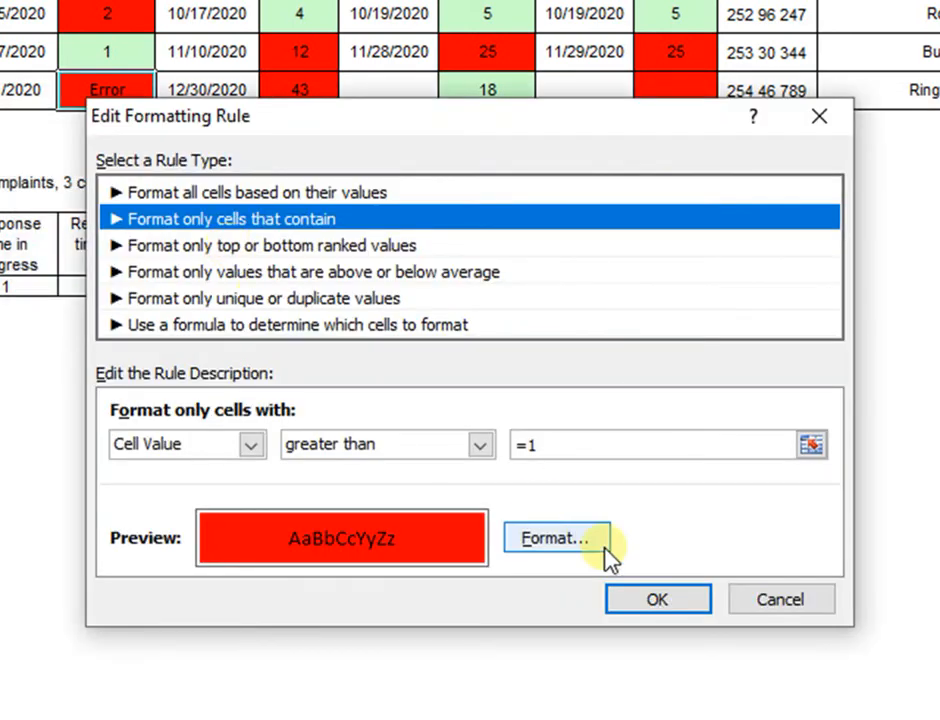
left_click(680, 604)
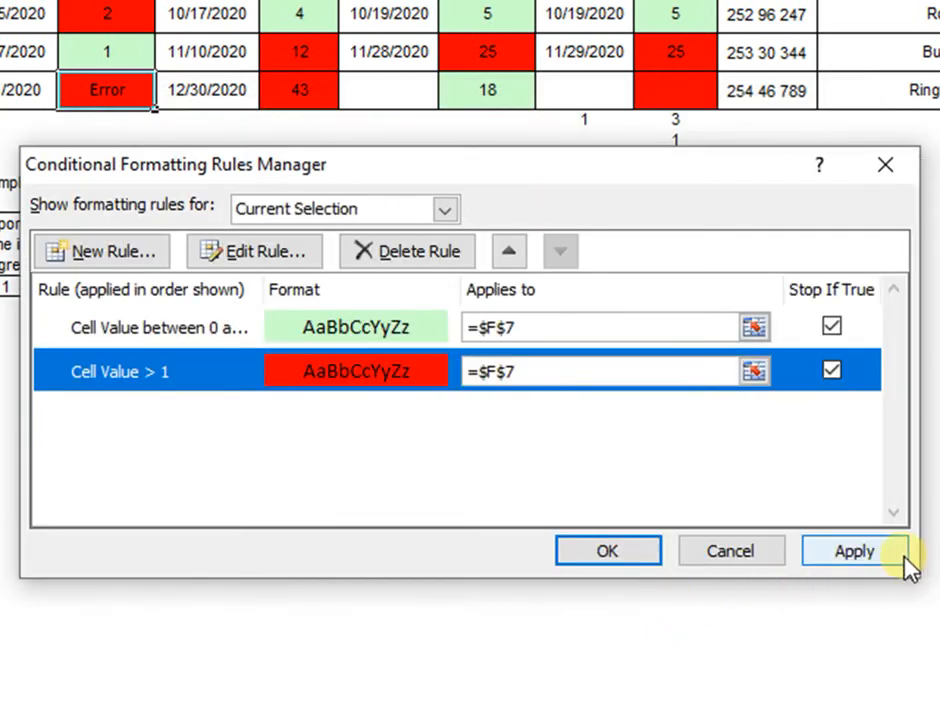
left_click(748, 563)
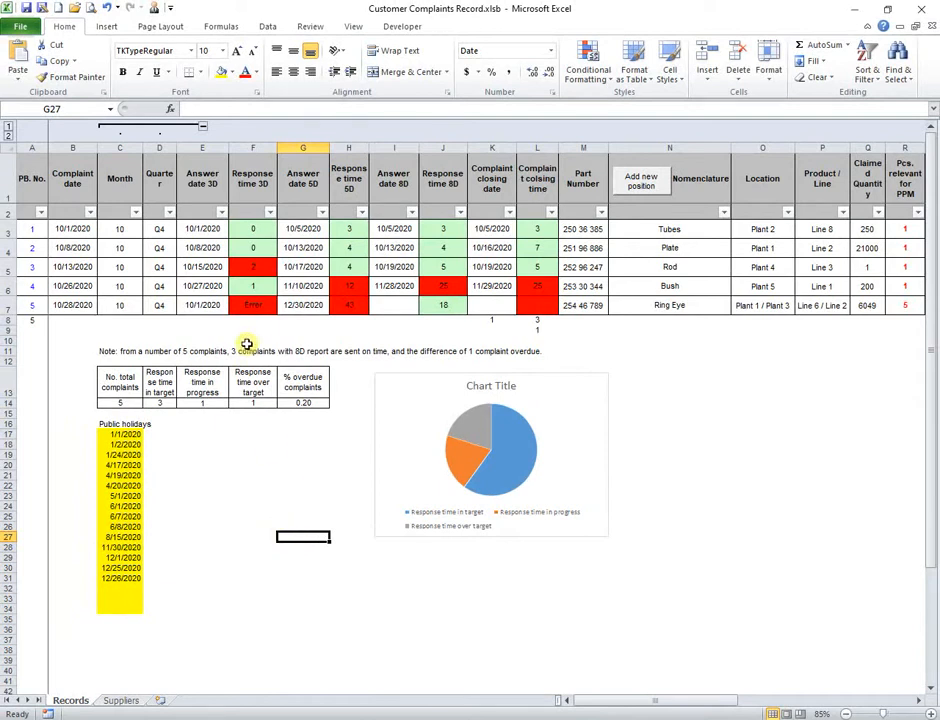
Compare the fifth record's response time formulas in F7 and H7, examining the NETWORKDAYS function and Holidays argument in H7
left_click(256, 306)
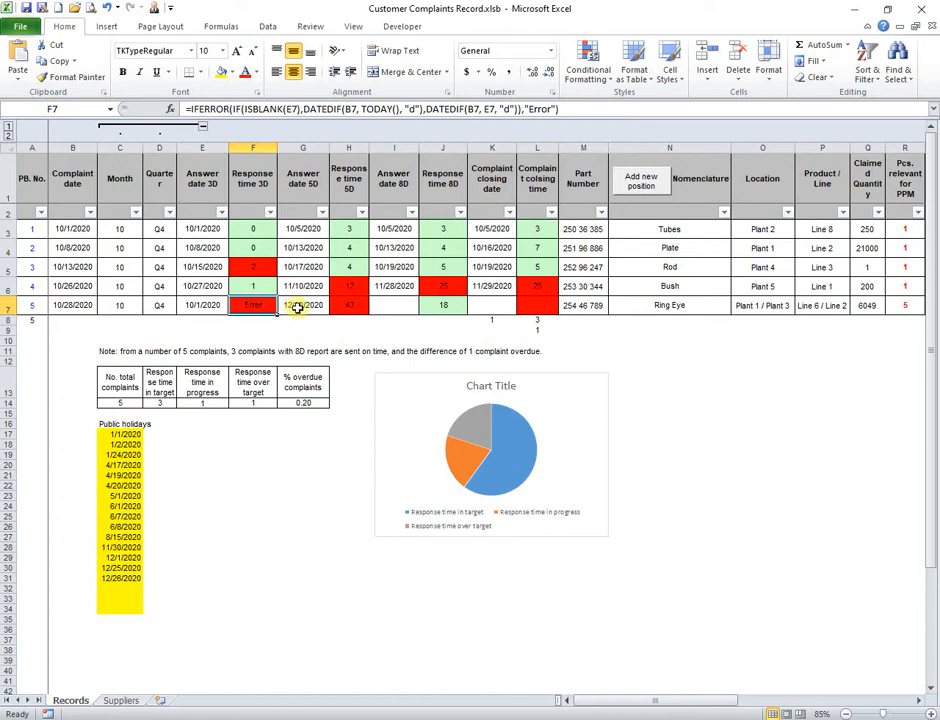
left_click(349, 305)
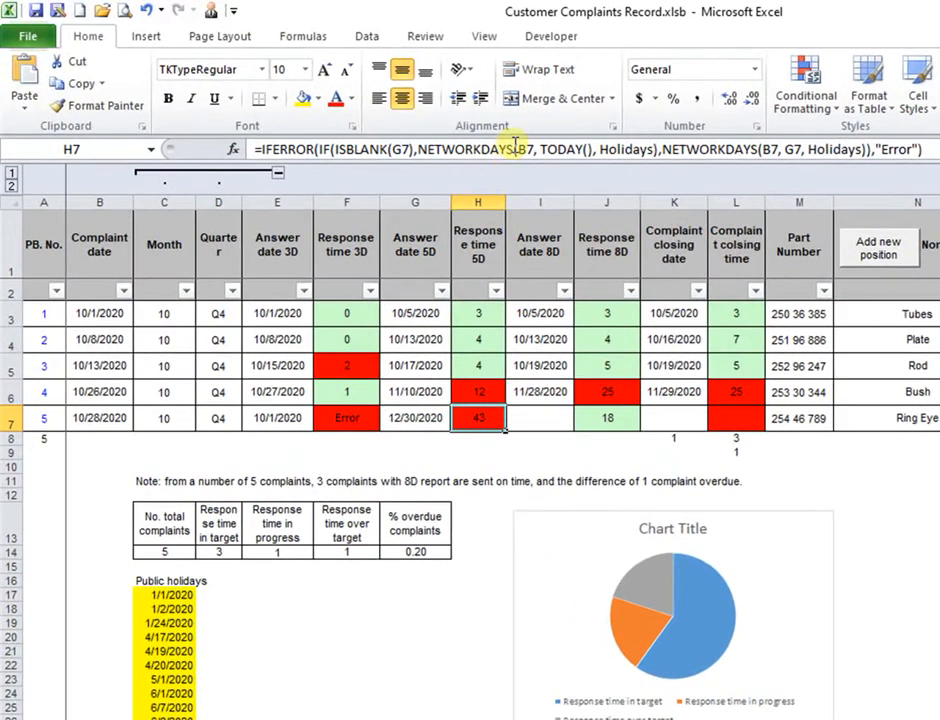
left_click_drag(513, 148, 420, 146)
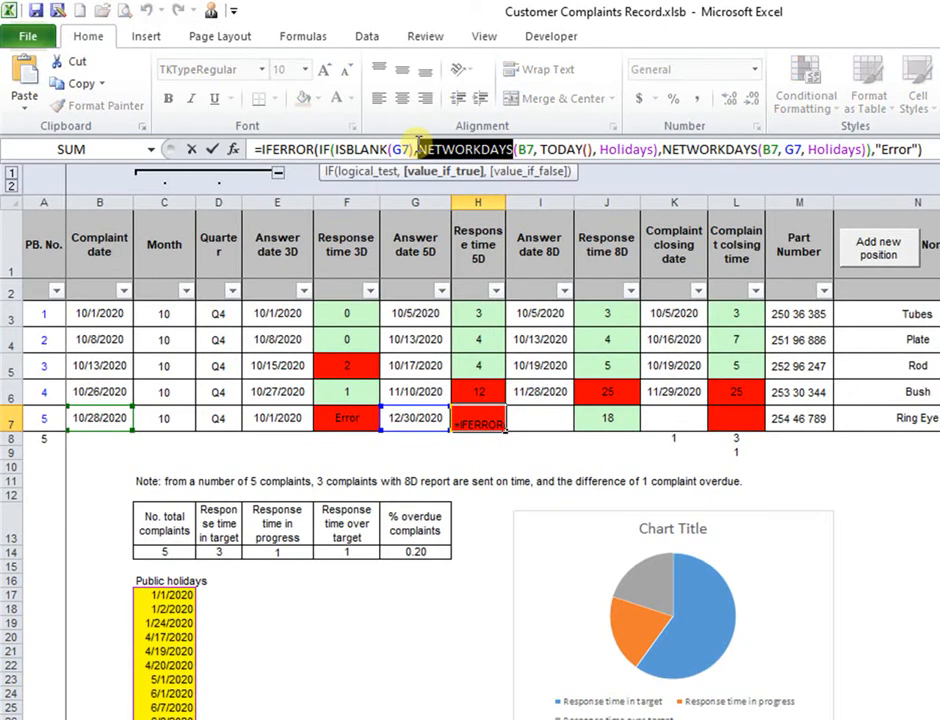
left_click_drag(601, 148, 651, 148)
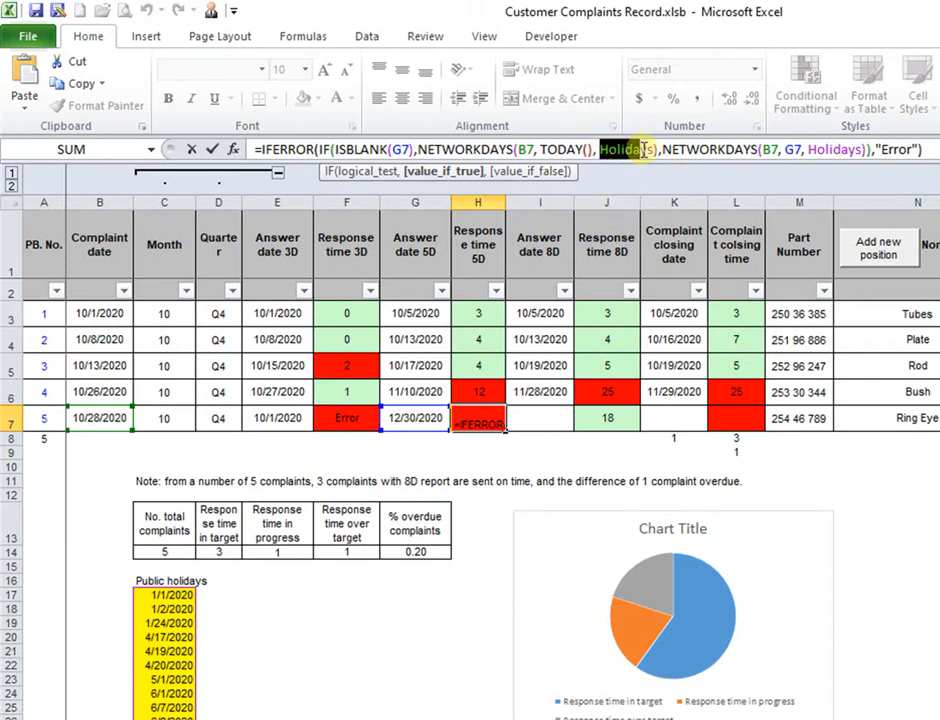
key("shift+Left")
key("ctrl+Return")
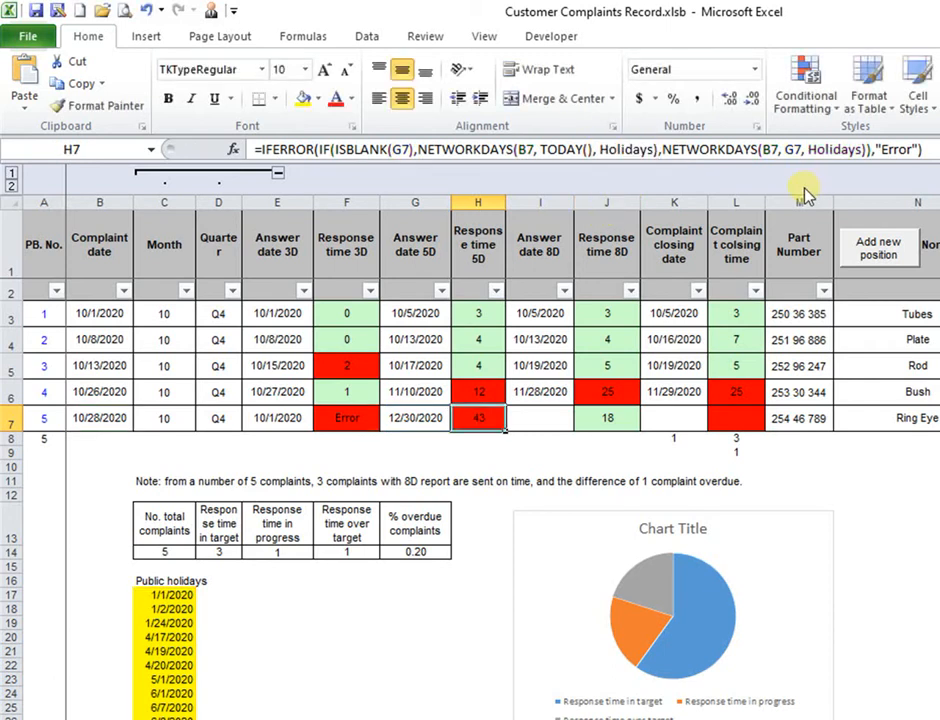
Check which cells the Holidays name refers to, and trace the second NETWORKDAYS references in H7 without altering the formula
left_click(303, 36)
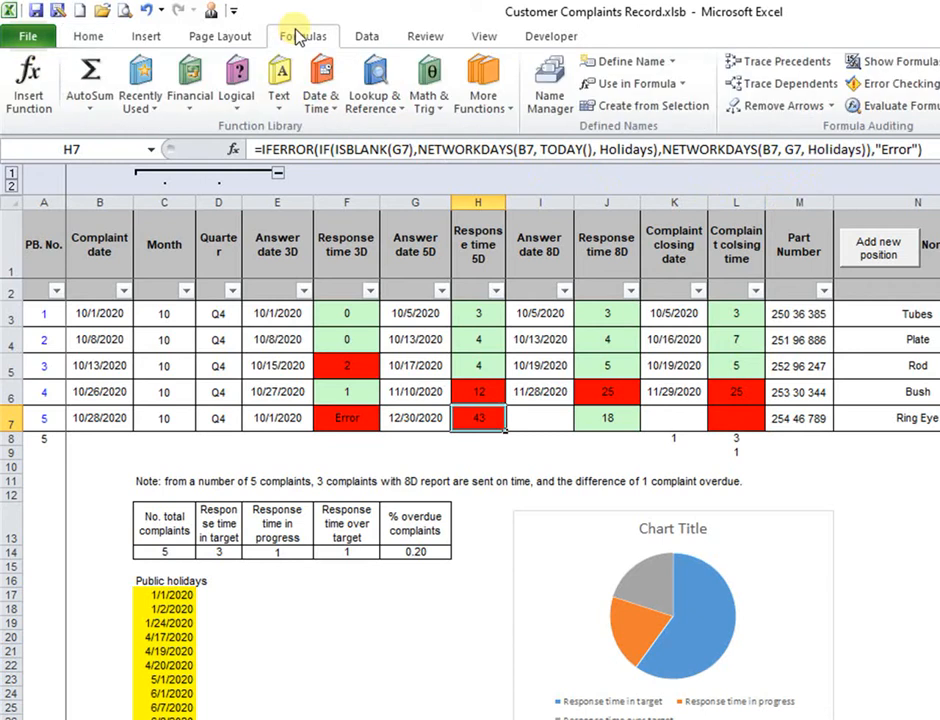
left_click(549, 62)
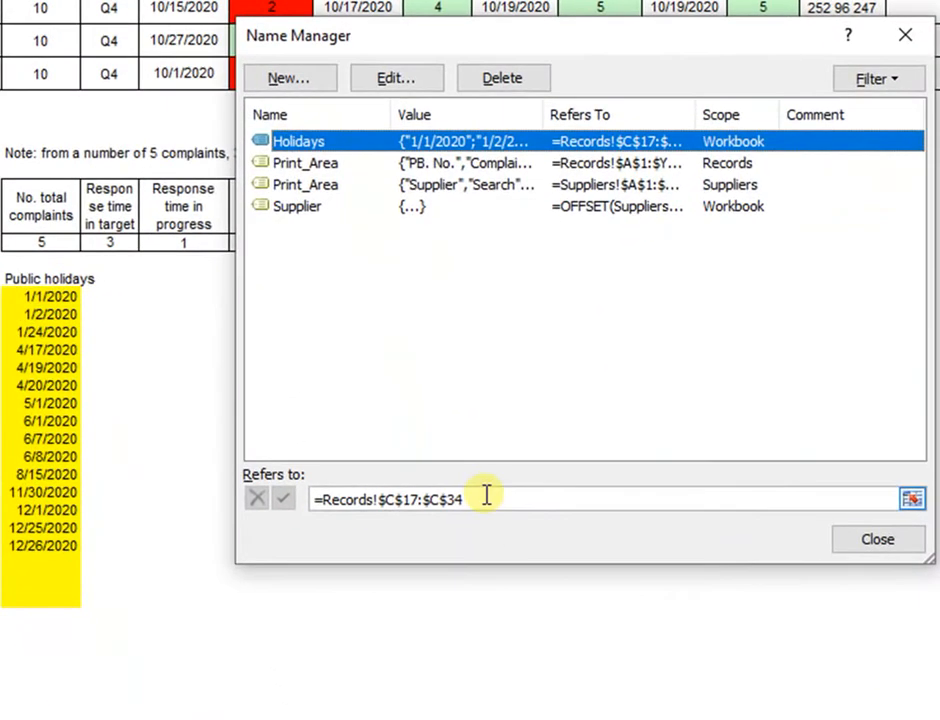
left_click(487, 496)
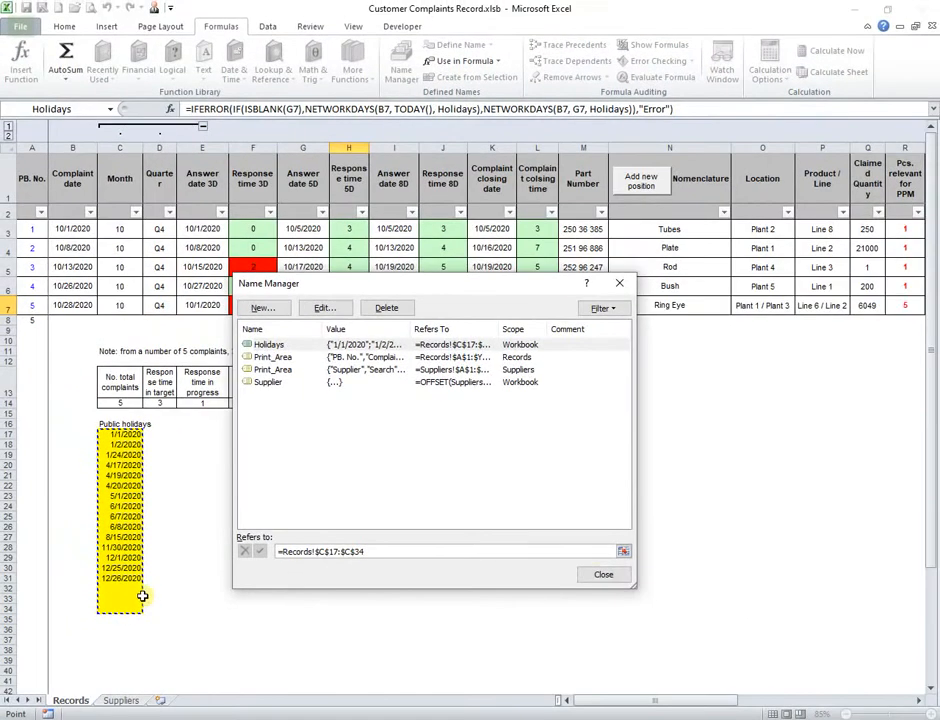
left_click(808, 547)
left_click(571, 110)
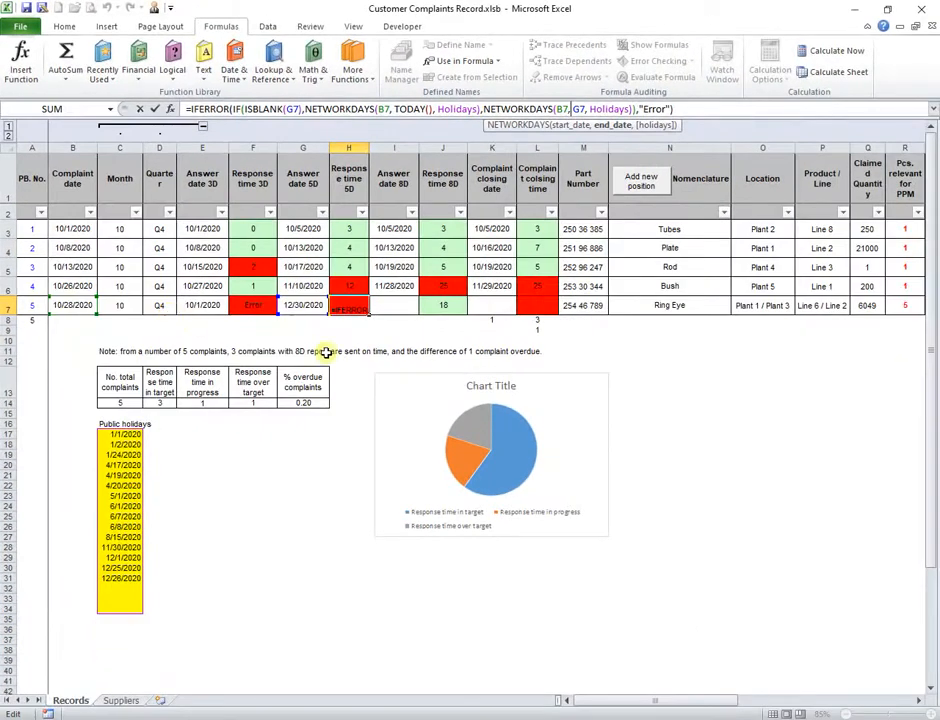
key("ctrl+Return")
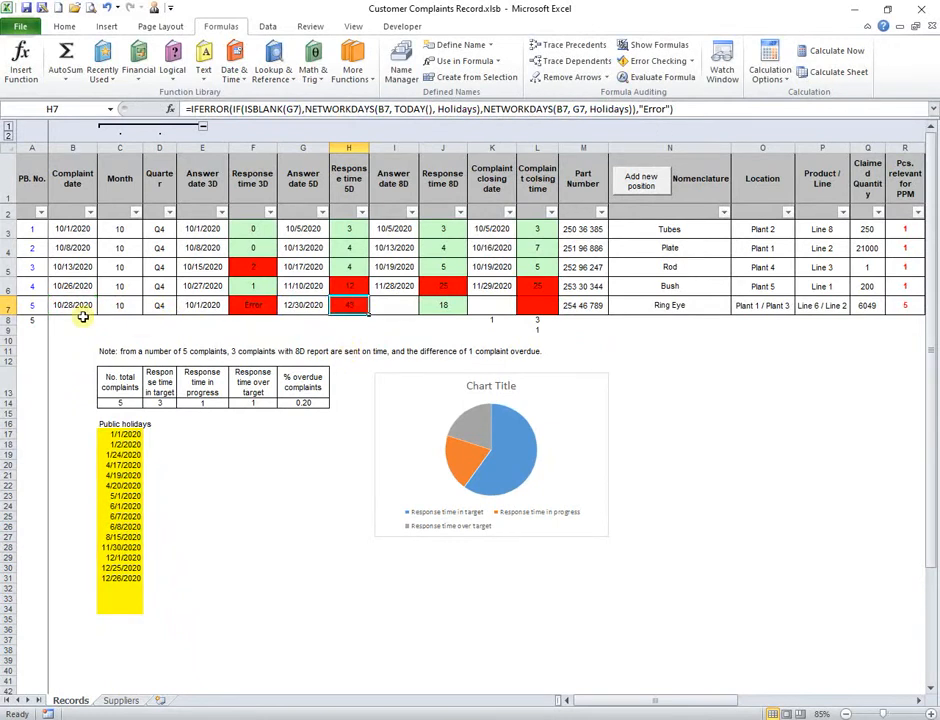
Examine the COUNTIF formula in A8 and the COUNTBLANK formula in K8, leaving both formulas unedited
left_click(32, 322)
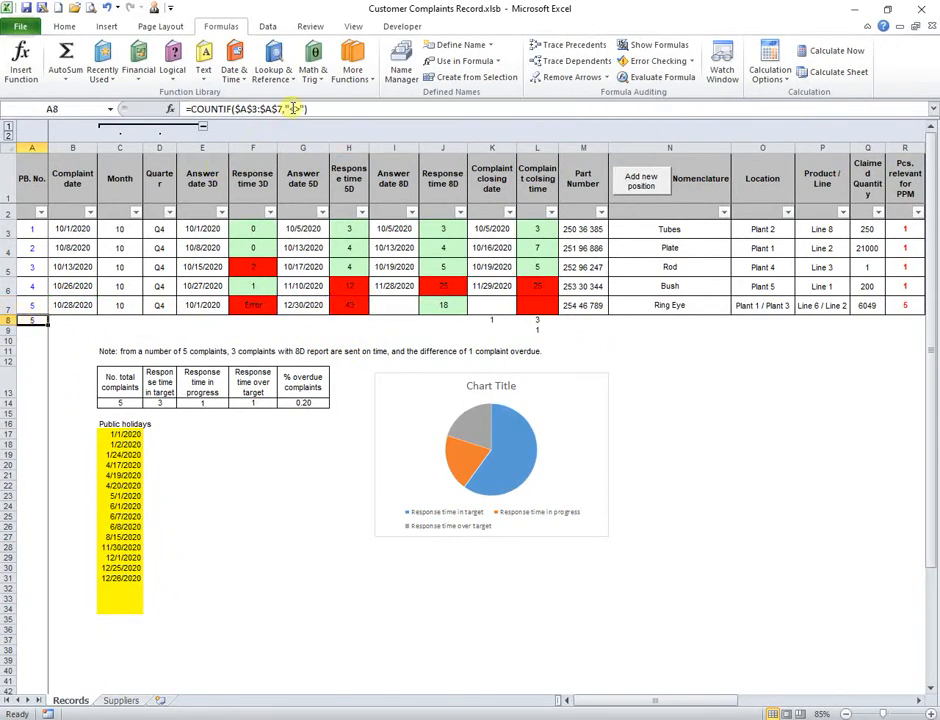
left_click(293, 110)
key("Escape")
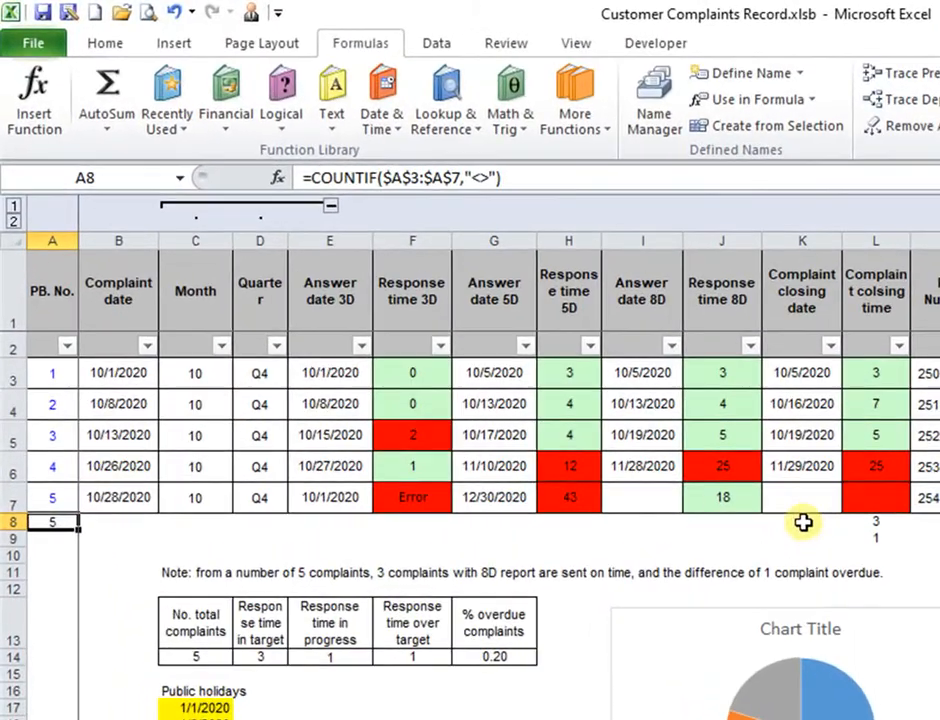
left_click(491, 320)
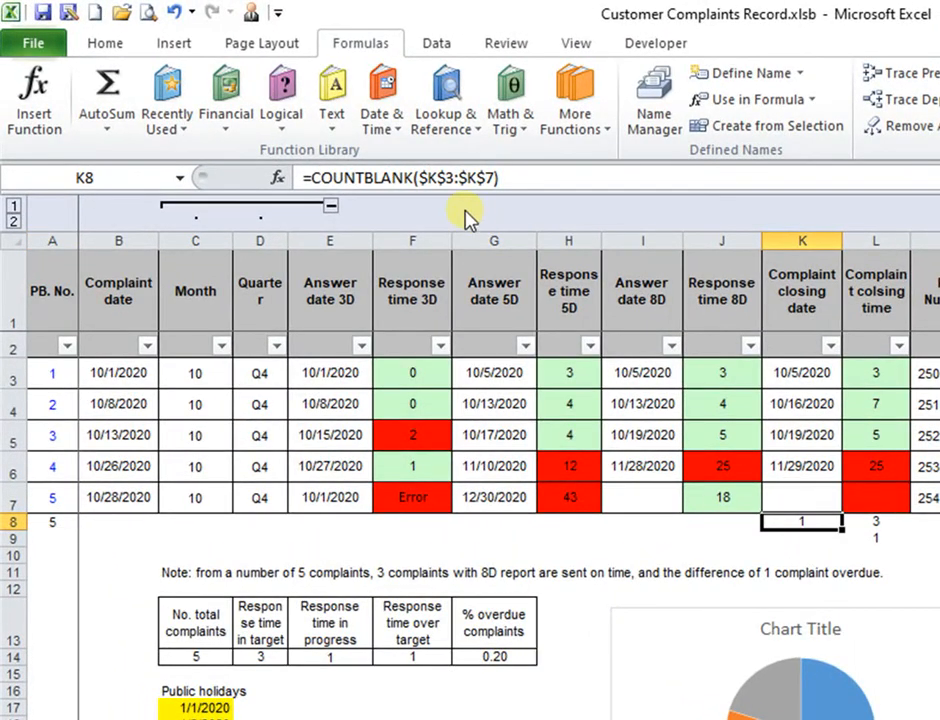
left_click(465, 175)
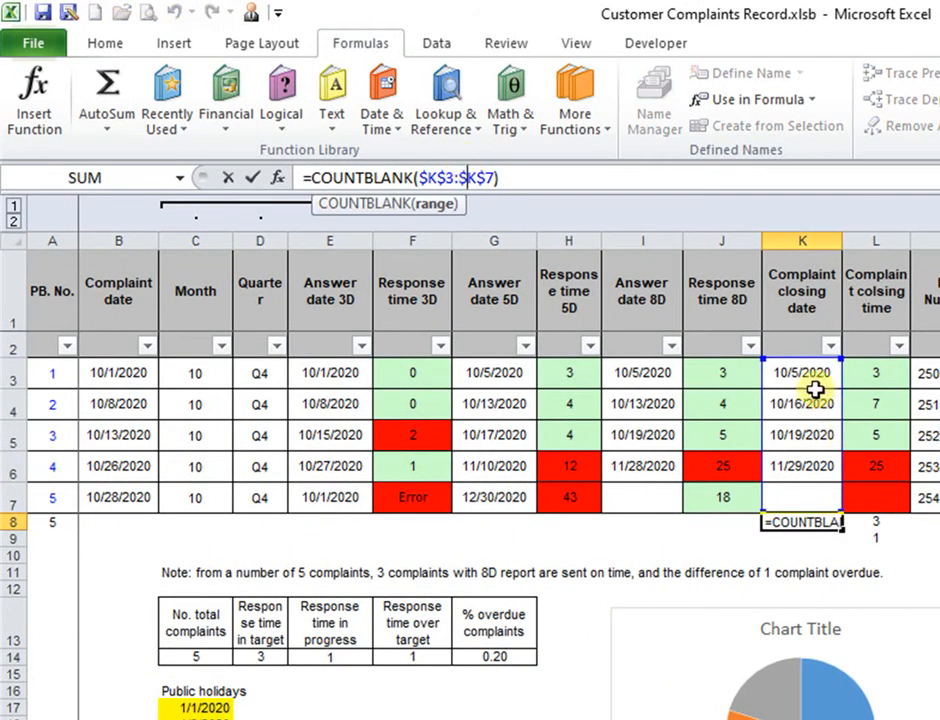
key("Escape")
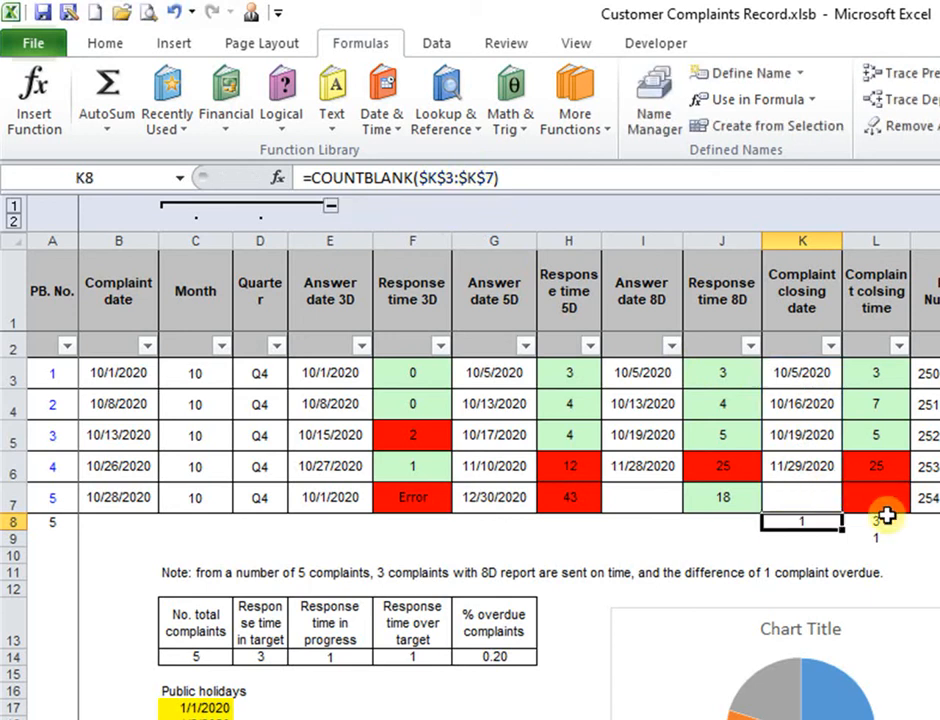
Examine the COUNTIFS formula in L8 and the COUNTIF formula in L9, leaving both formulas unedited
left_click(884, 520)
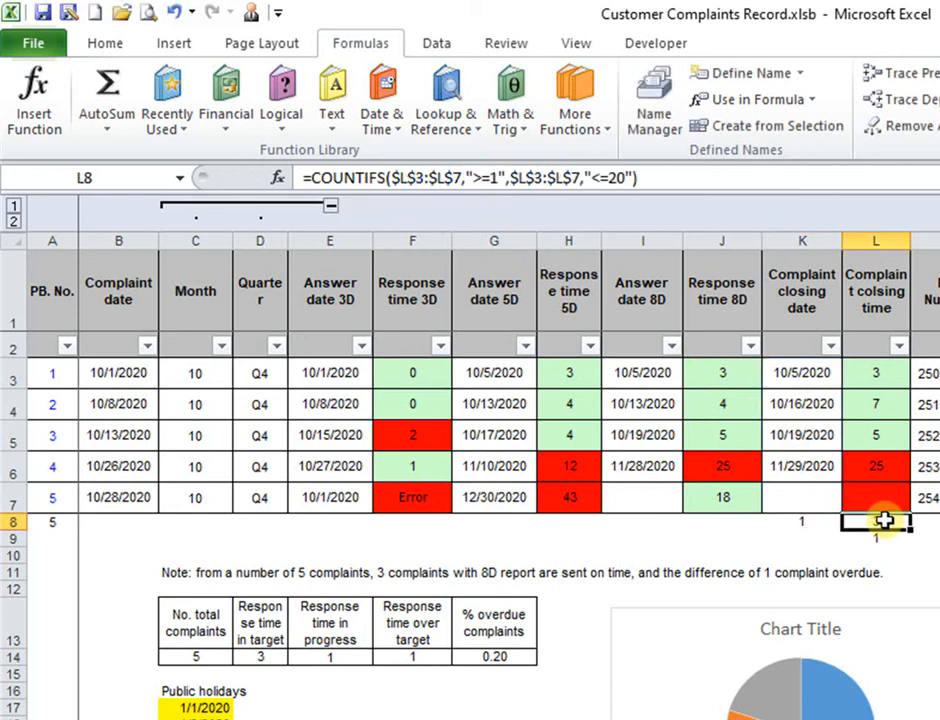
left_click(580, 178)
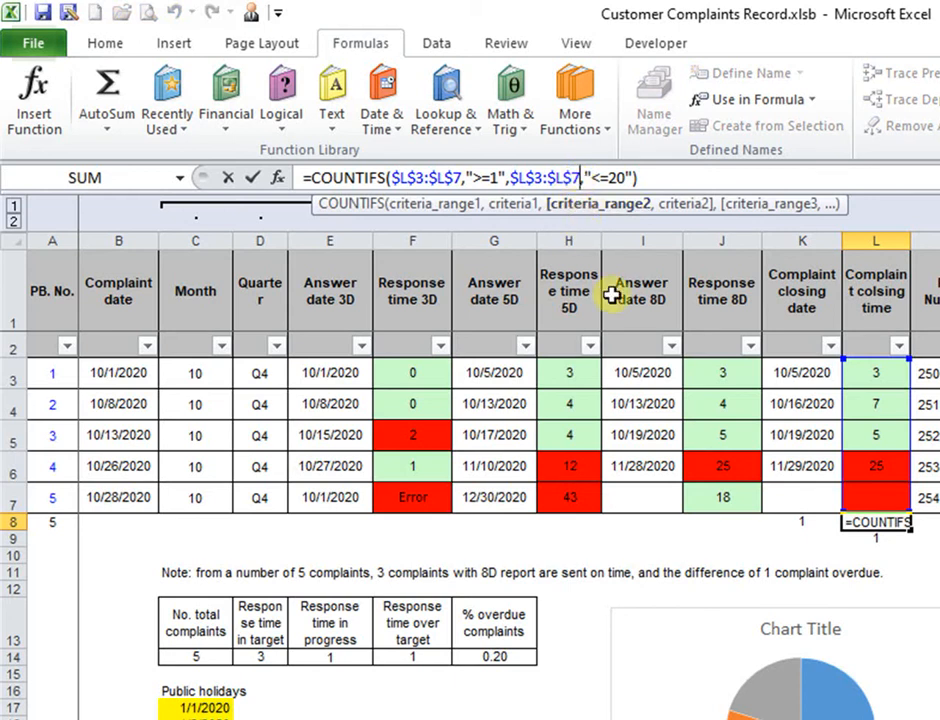
key("Escape")
left_click(888, 537)
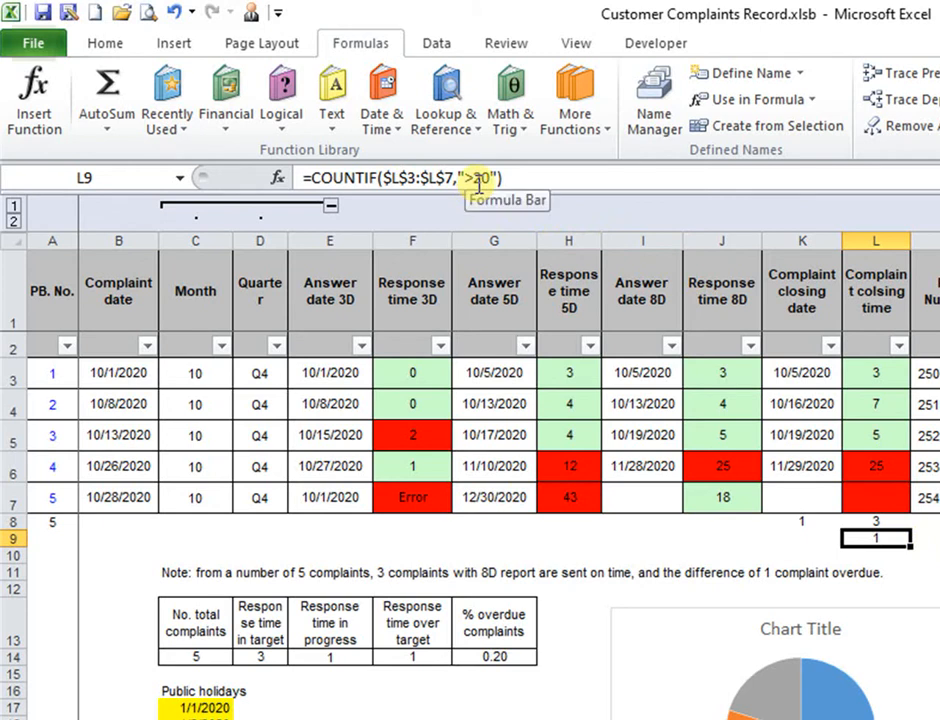
left_click(480, 183)
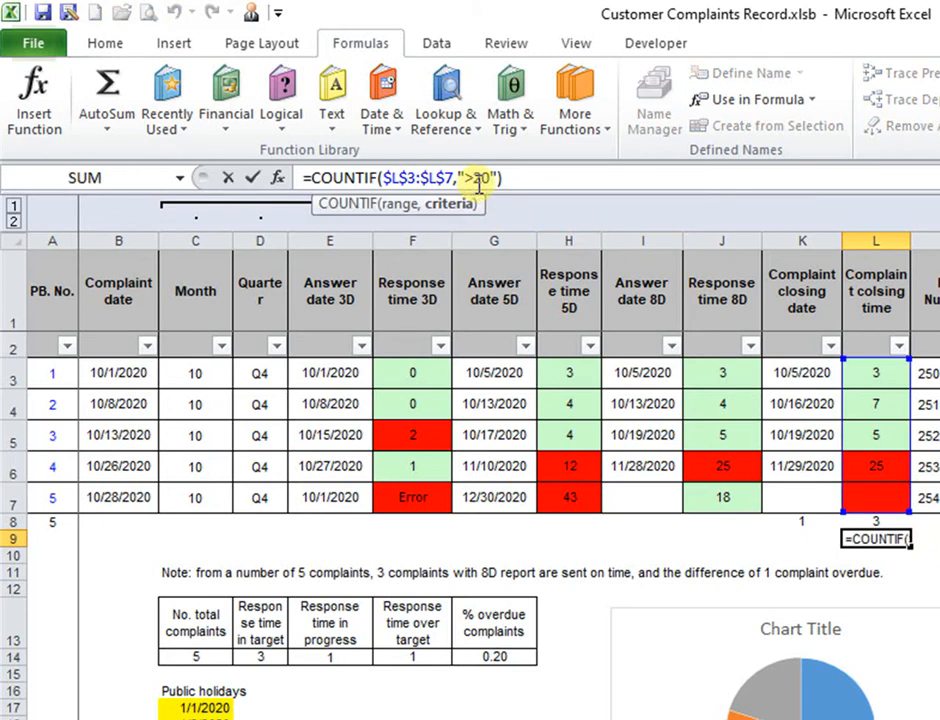
key("Escape")
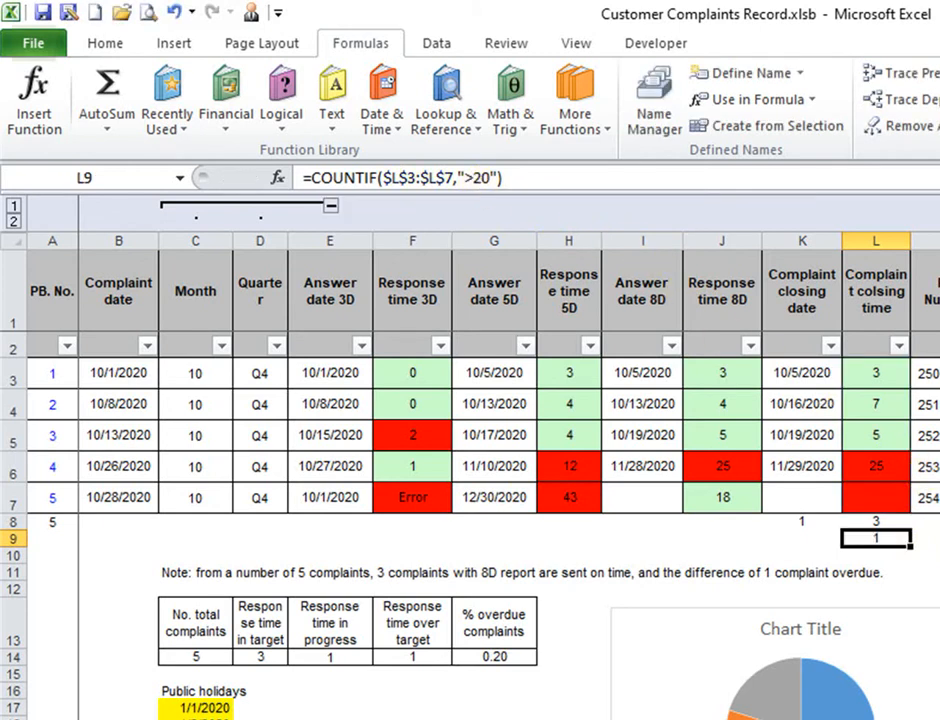
Check which cells feed the total, in-target and in-progress figures in C14, D14 and E14 of the summary table
left_click(200, 658)
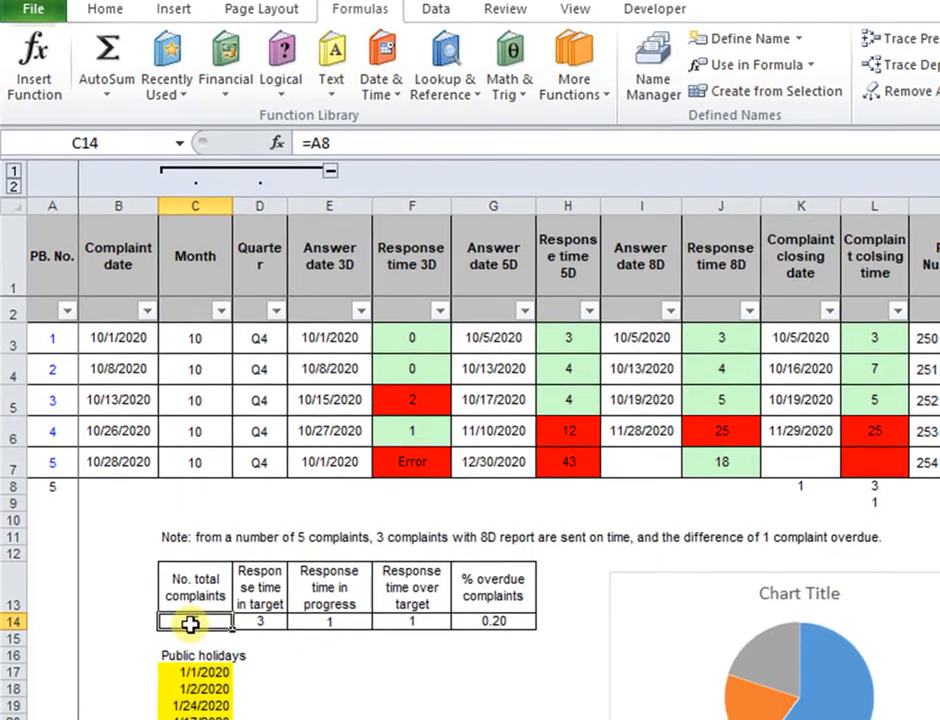
key("F2")
key("Escape")
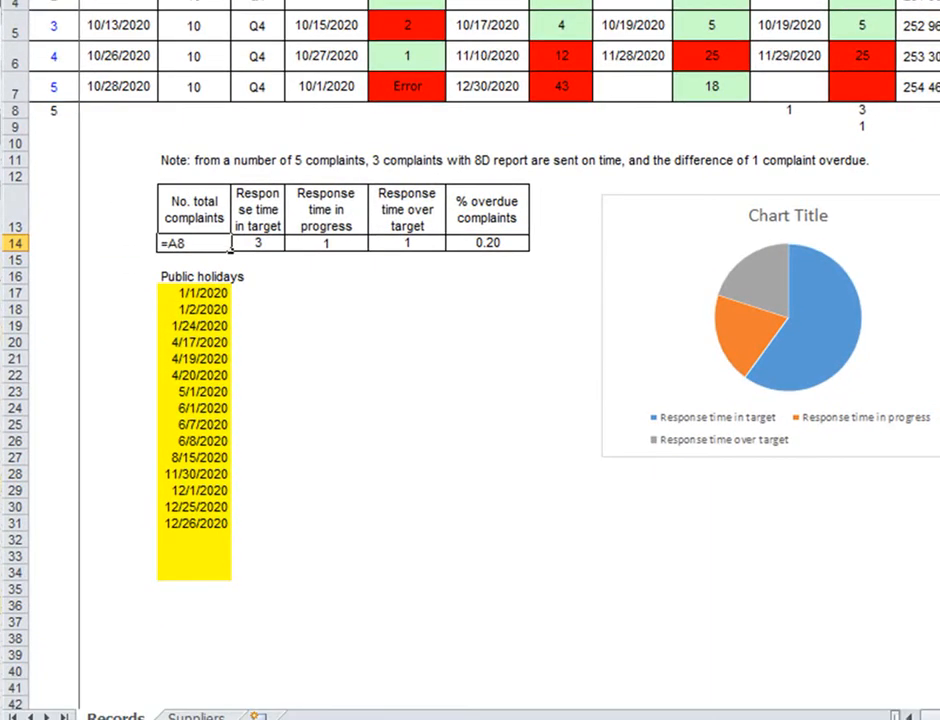
left_click(260, 243)
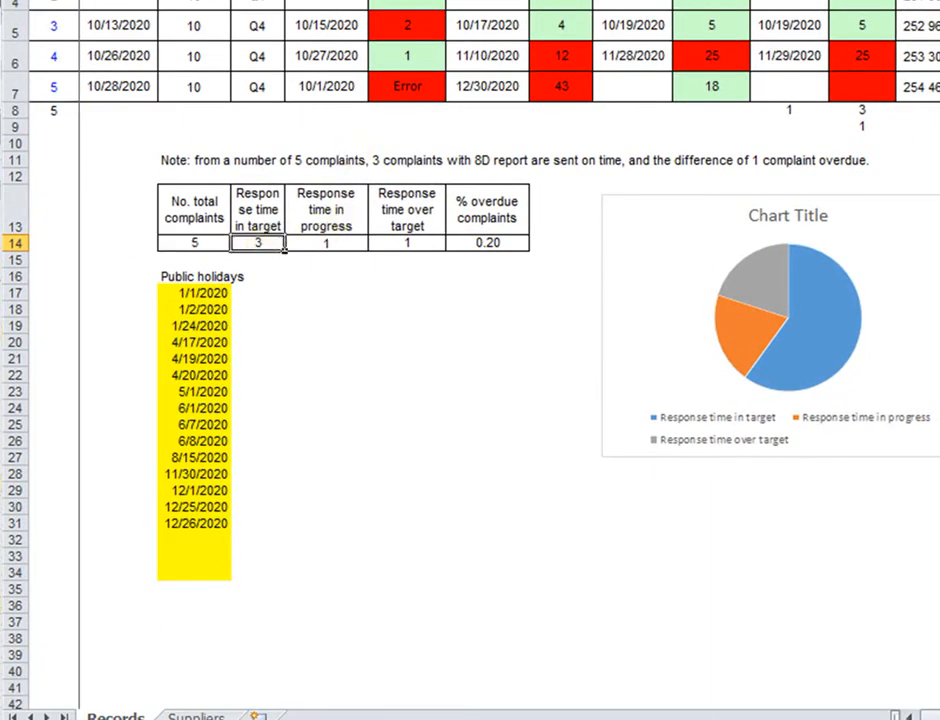
key("F2")
key("Escape")
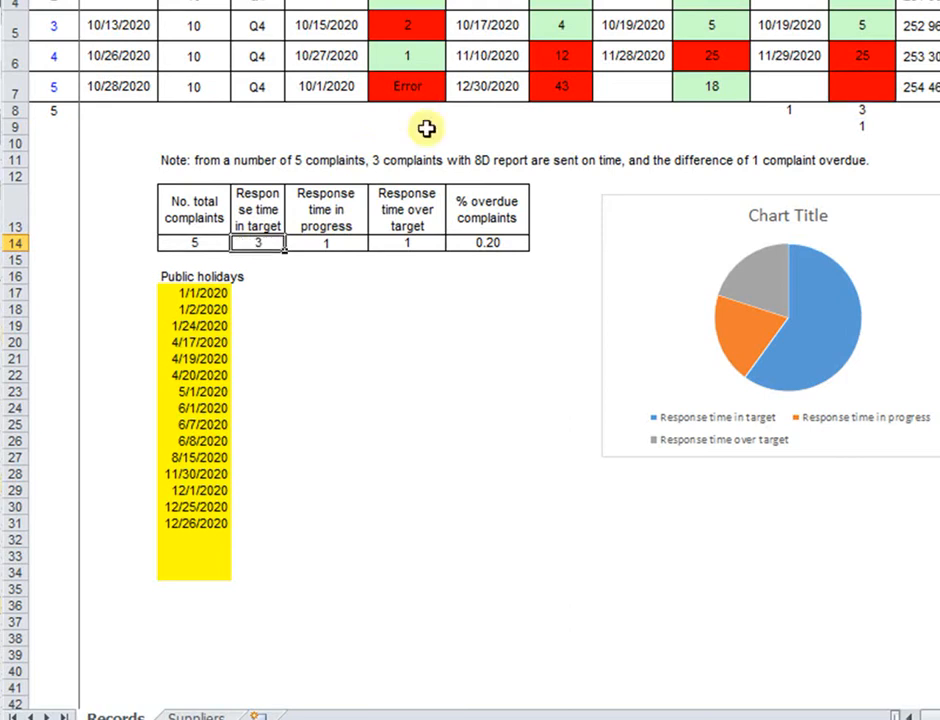
left_click(335, 241)
key("F2")
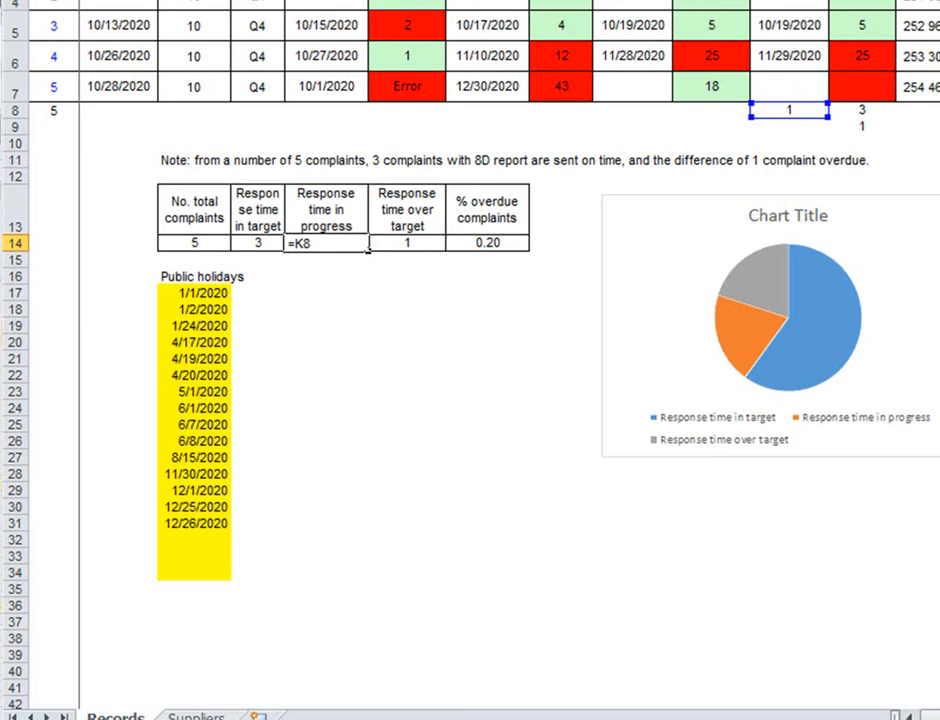
key("Escape")
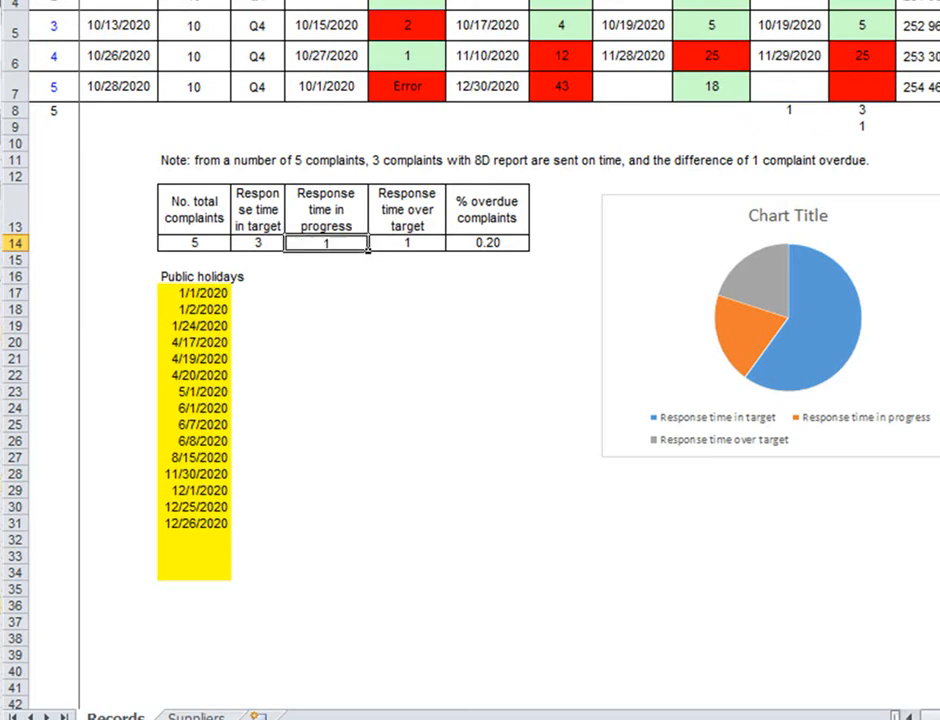
Check the over-target reference in F14 and the overdue percentage formula in G14 without editing either cell
left_click(440, 241)
key("F2")
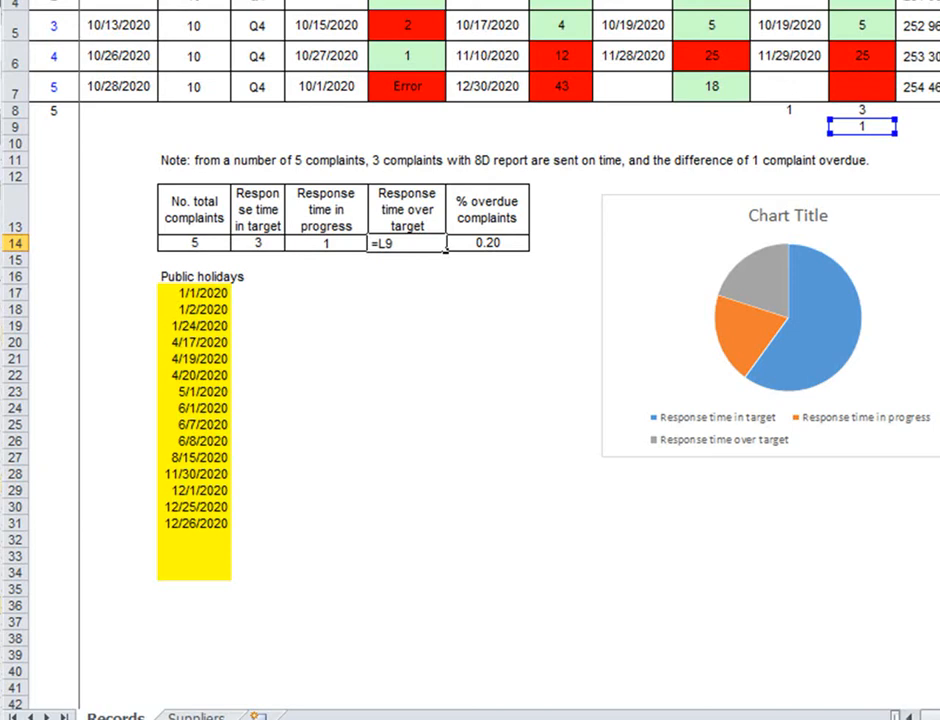
key("Escape")
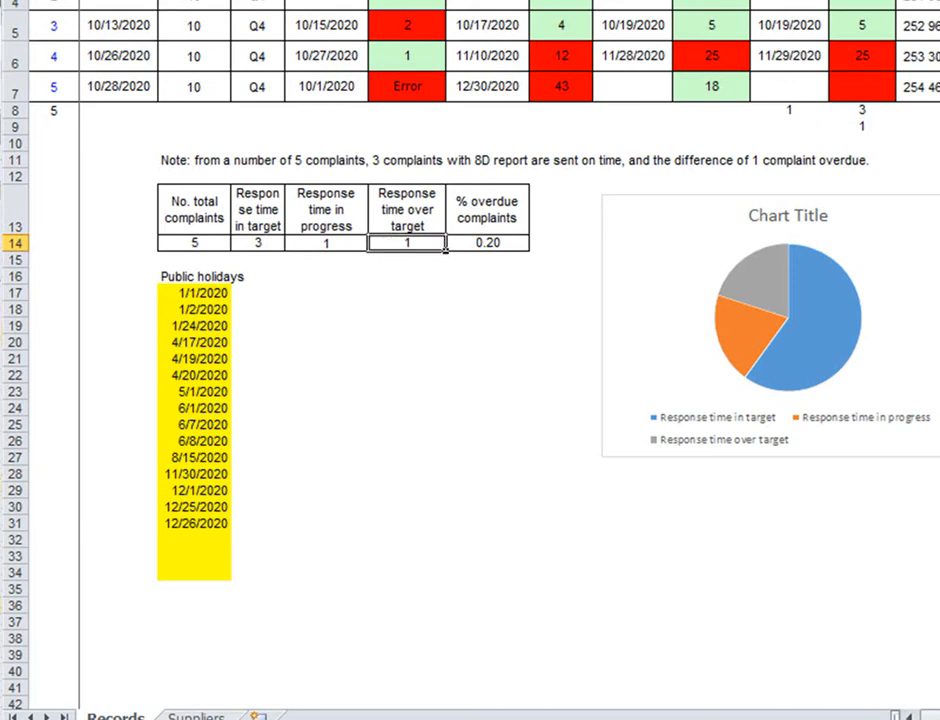
left_click(489, 246)
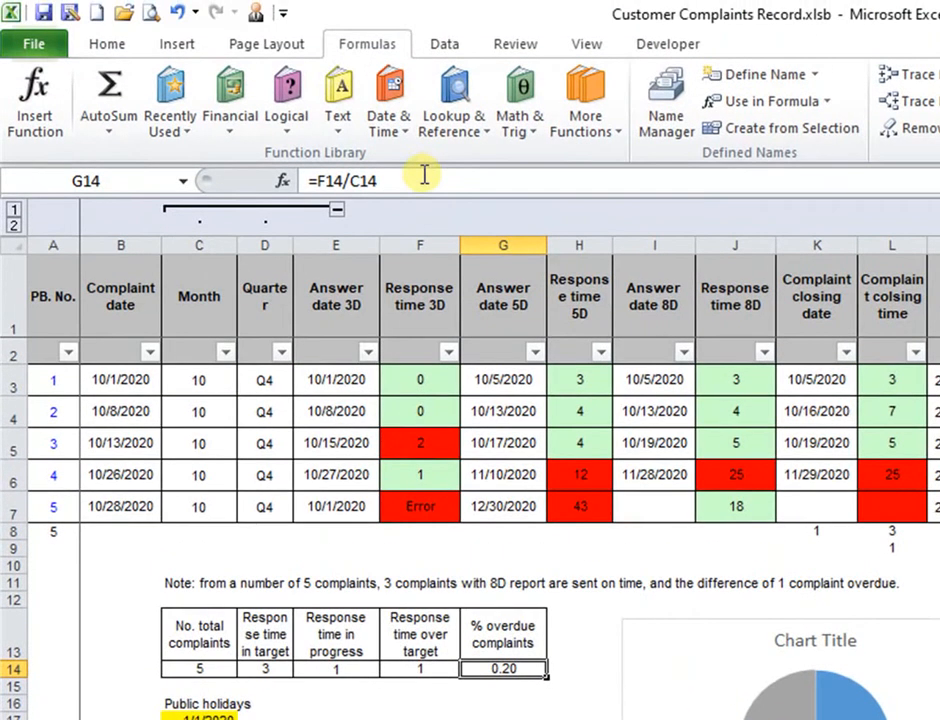
left_click(423, 176)
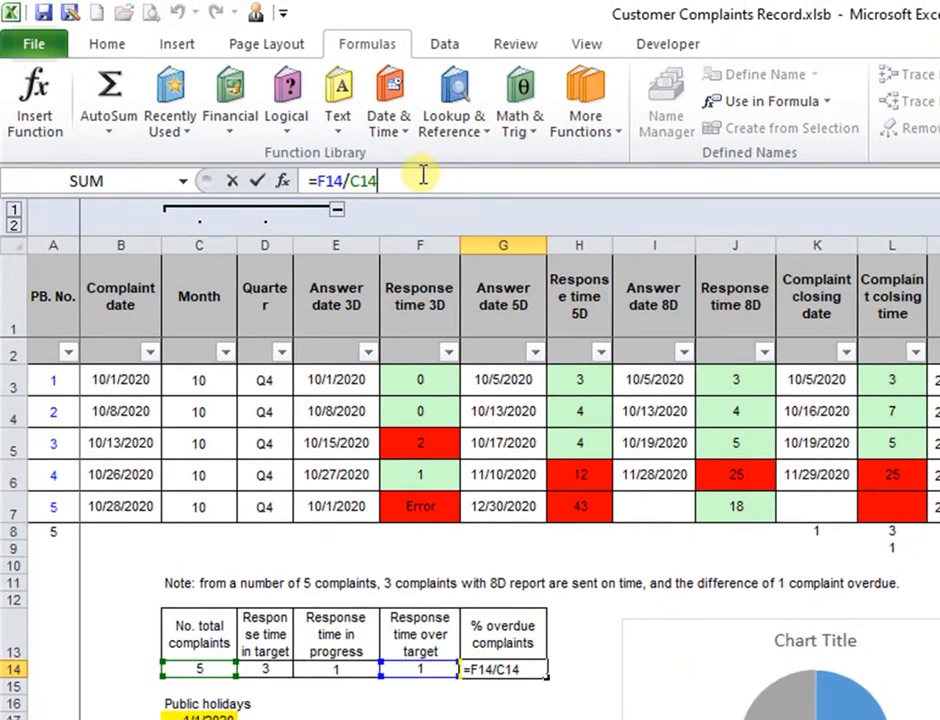
key("Escape")
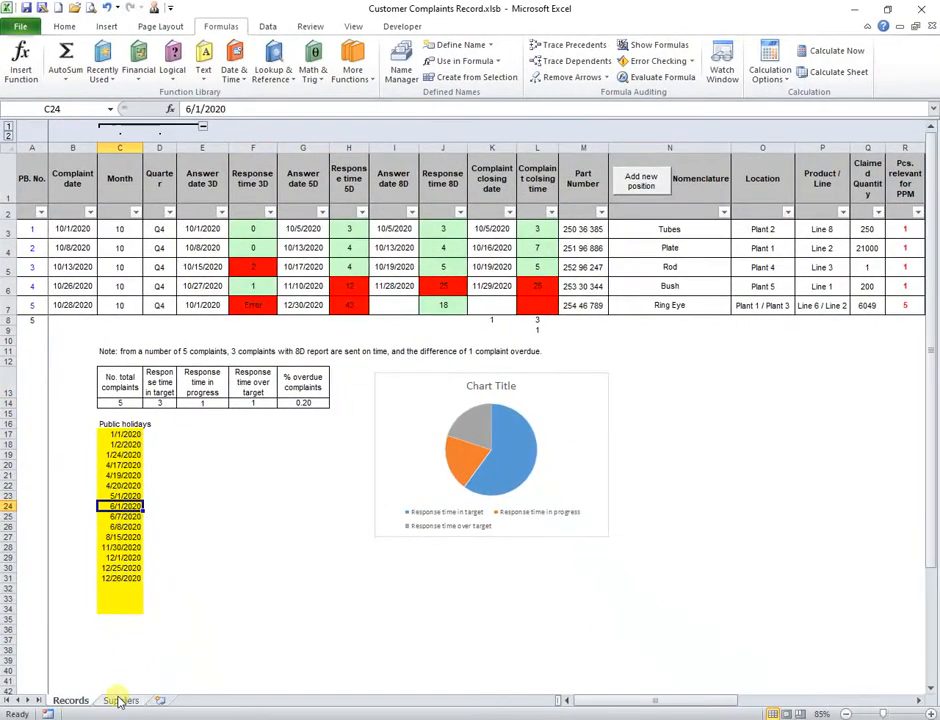
On the Suppliers sheet, examine the Search formula in B2 and its SEARCH arguments without altering it
left_click(120, 702)
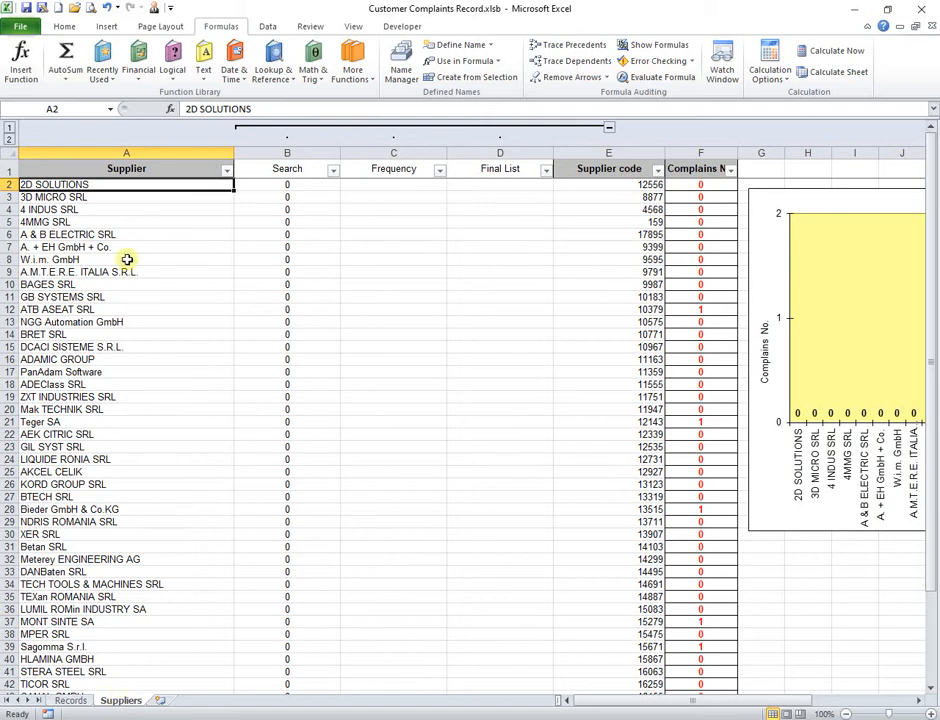
left_click(88, 198)
left_click(286, 186)
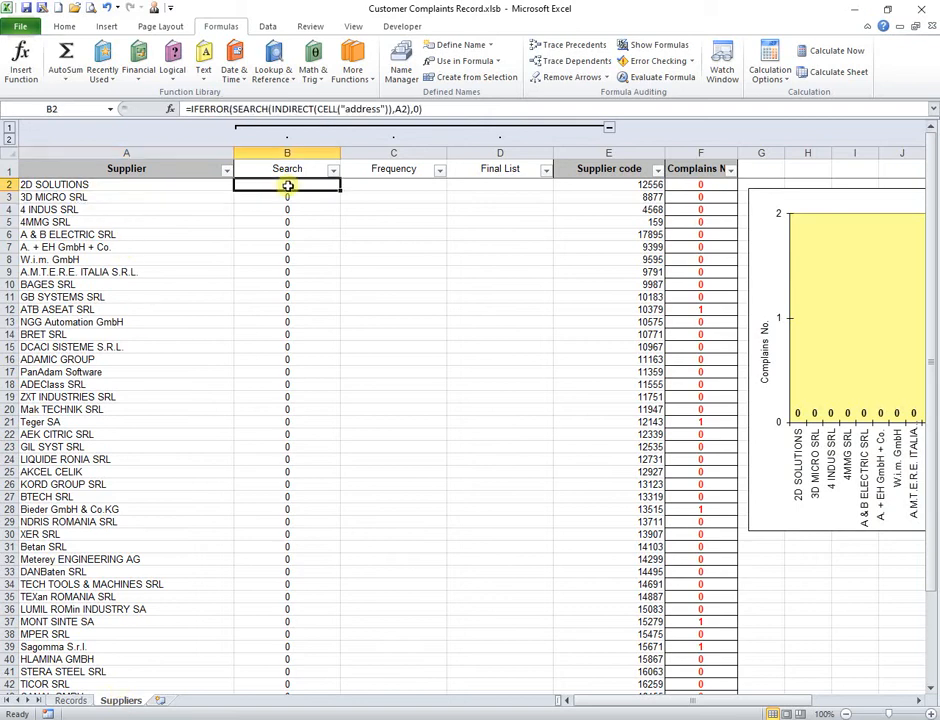
left_click(401, 108)
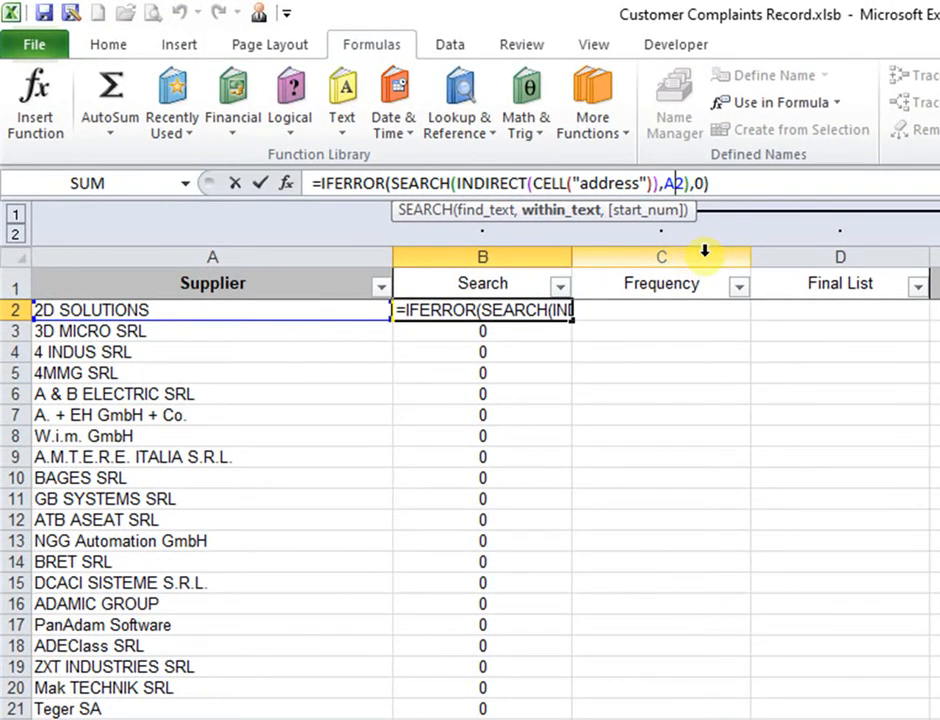
key("Escape")
Examine the Frequency formula in C2 and the Final List INDEX/MATCH formula in D2, leaving both unchanged
left_click(676, 312)
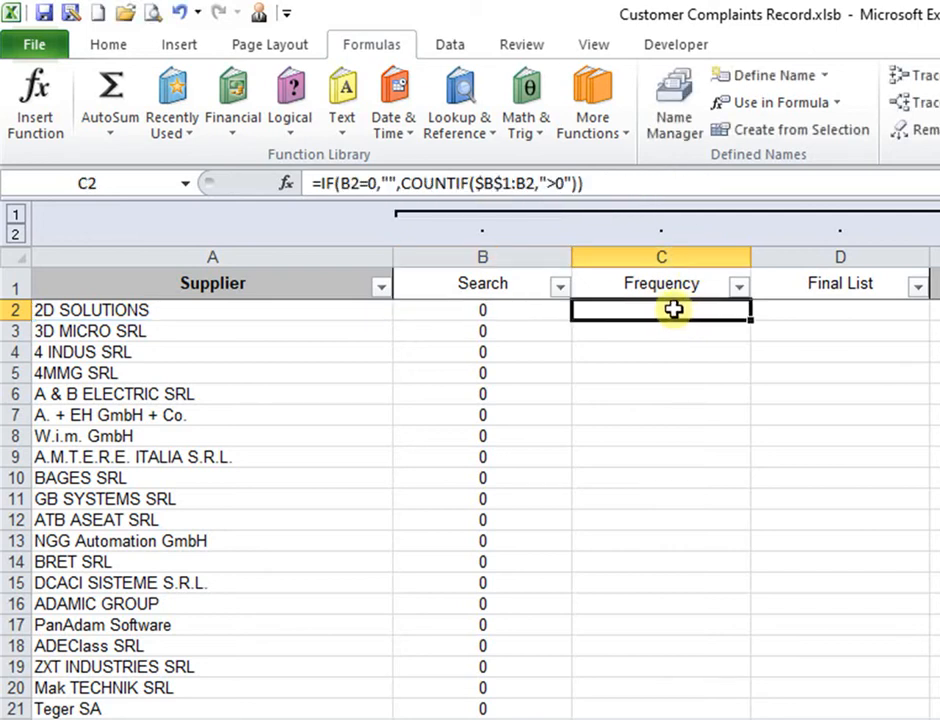
left_click(521, 186)
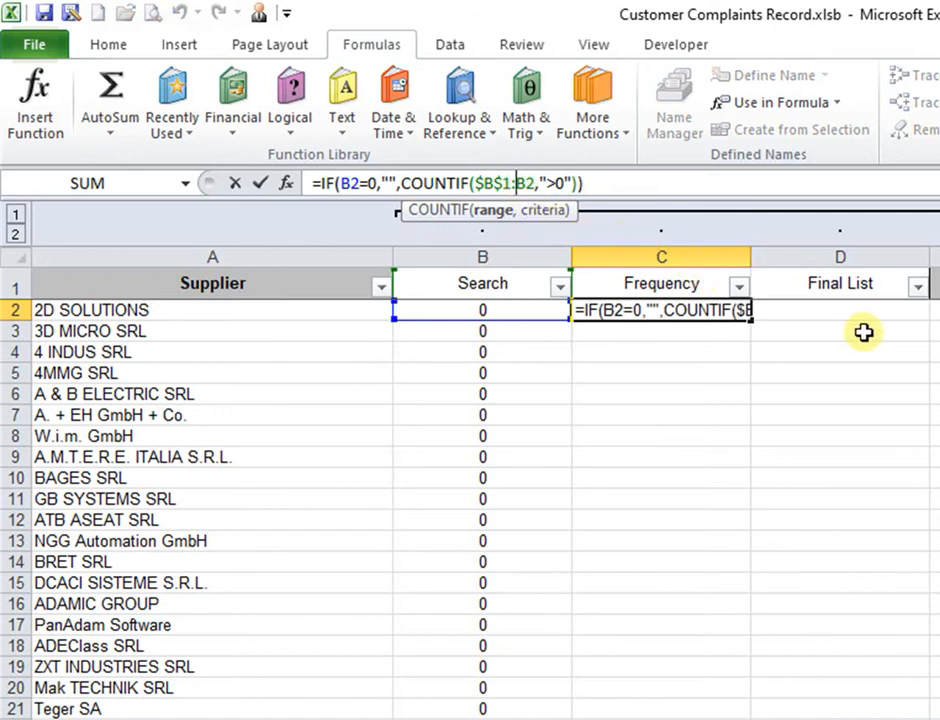
key("ctrl+Return")
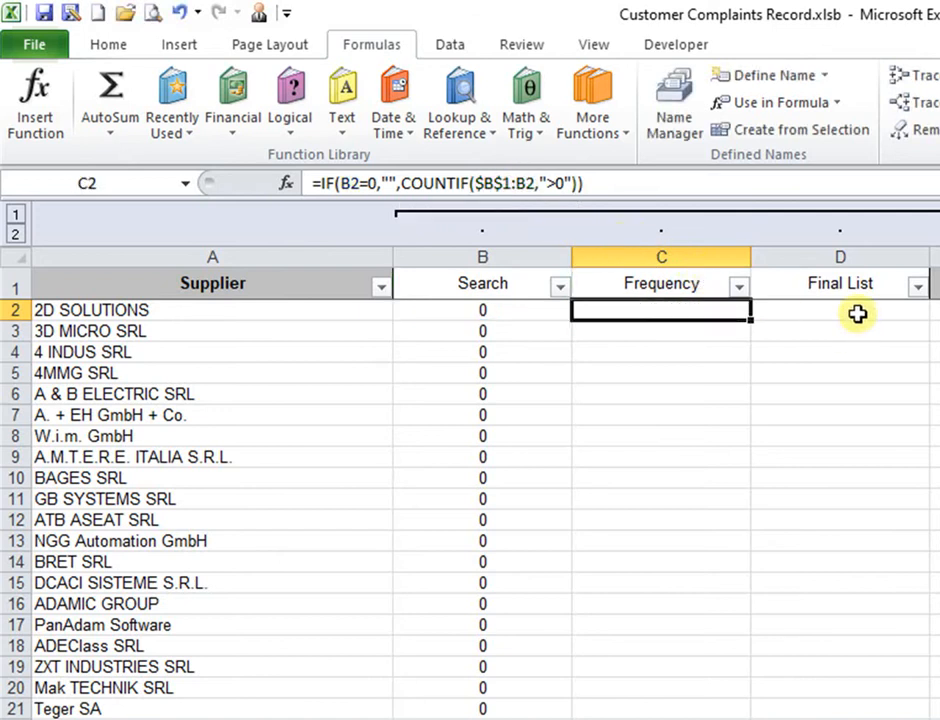
left_click(857, 314)
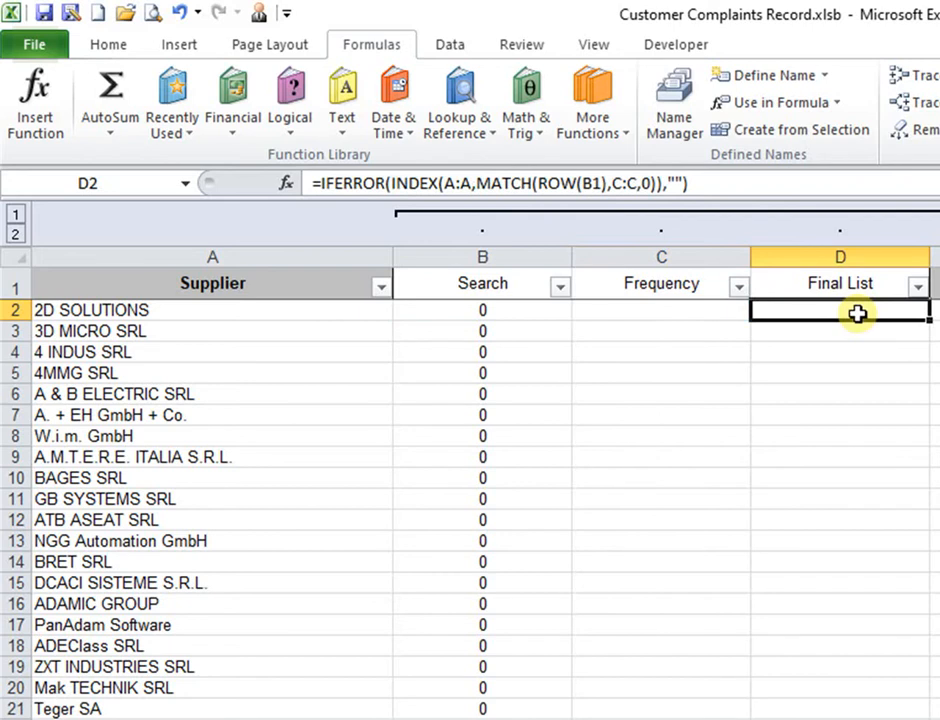
left_click(637, 183)
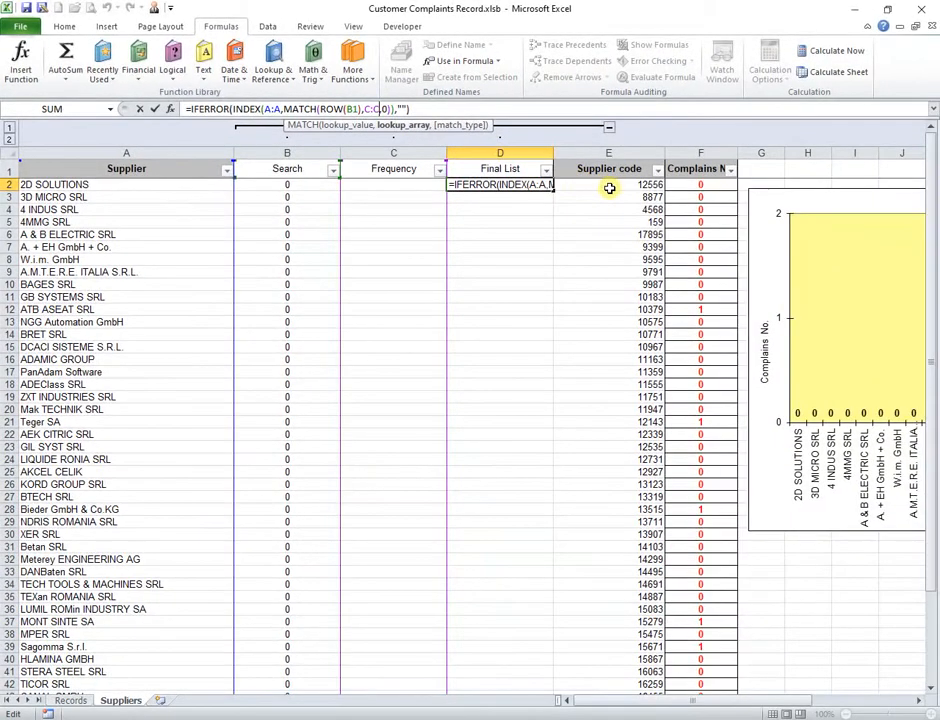
key("Escape")
Inspect the COUNTIF formula in F12 that counts ATB ASEAT SRL's complaints from the Records sheet
left_click(697, 307)
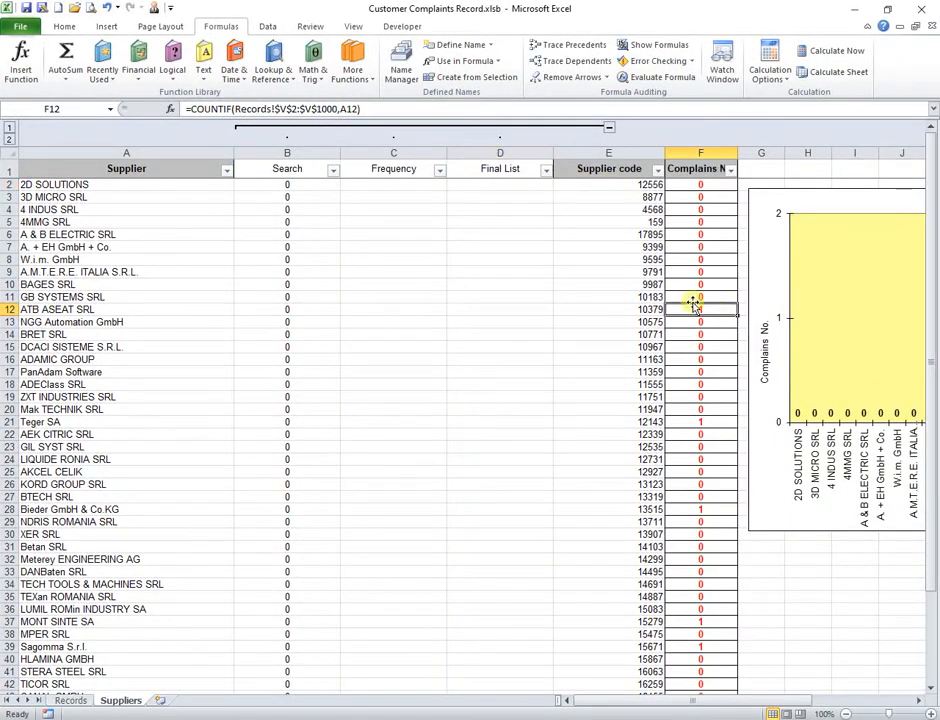
left_click(318, 110)
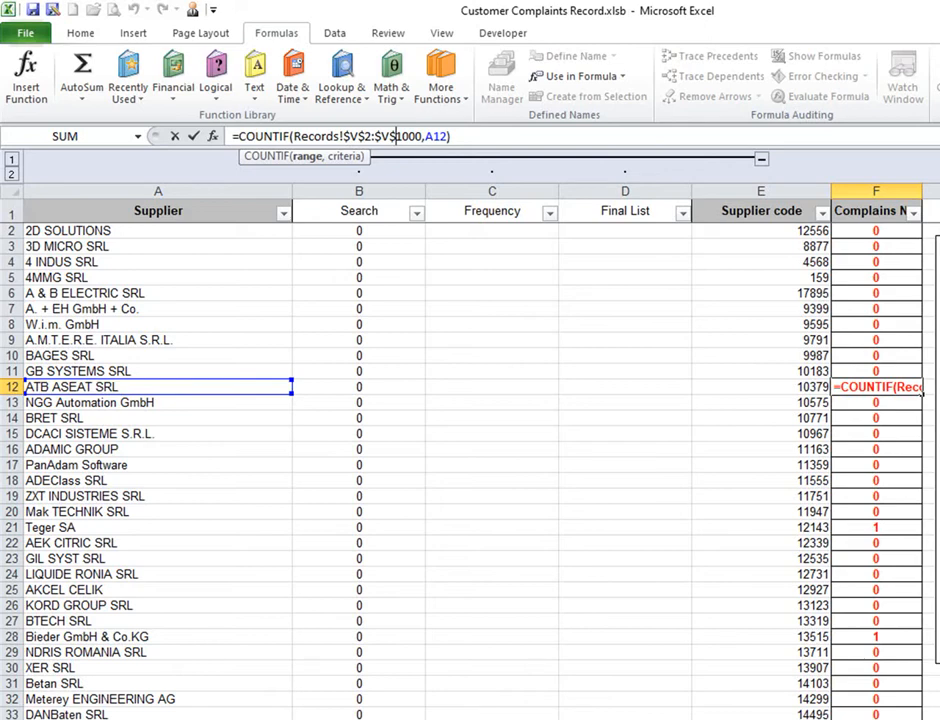
key("ctrl+Return")
On the Records sheet, review the data validation list source of the fifth record's supplier cell V7 and discard any changes
left_click(71, 700)
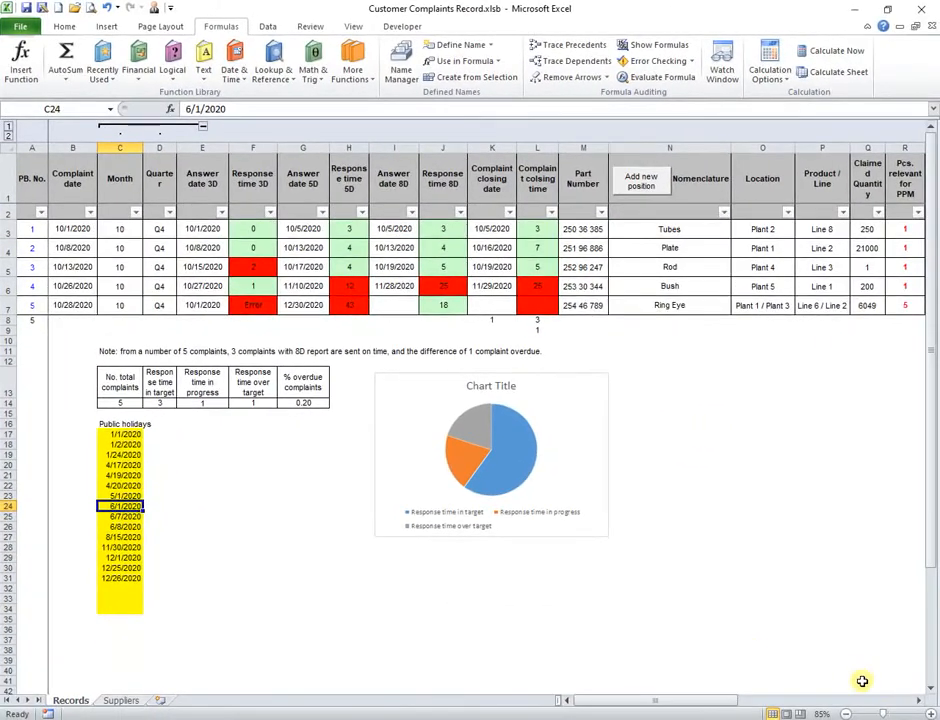
left_click(919, 701)
left_click(847, 303)
left_click(267, 27)
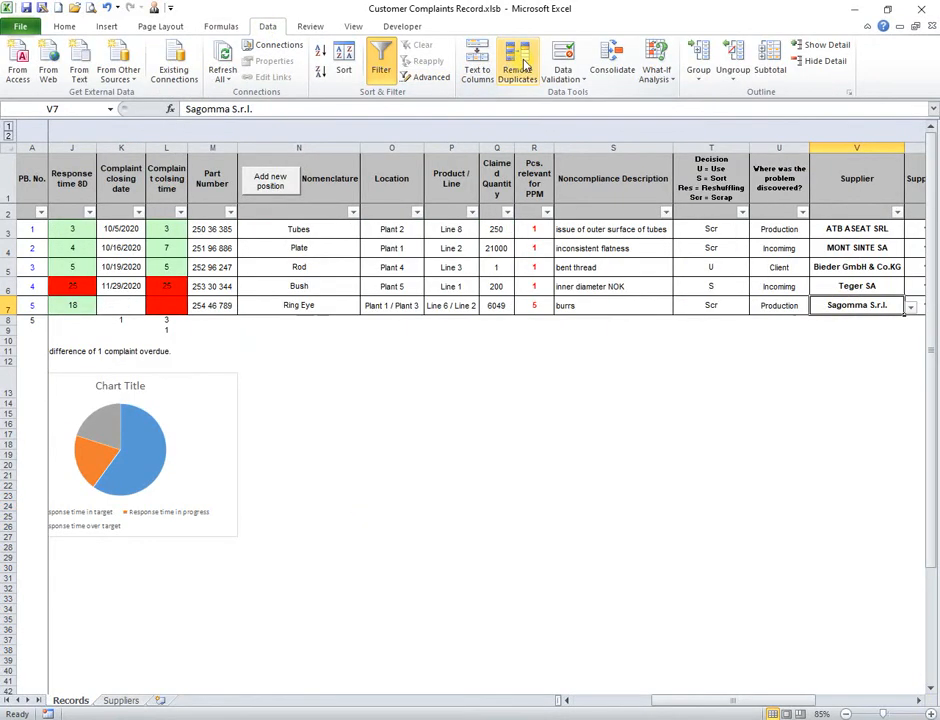
left_click(563, 55)
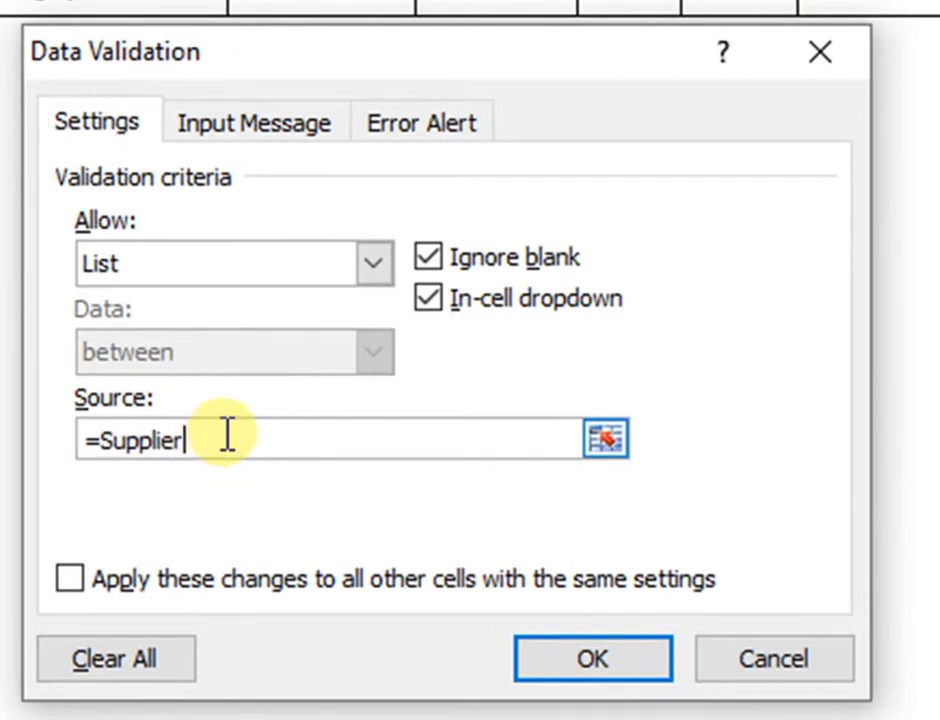
left_click(772, 660)
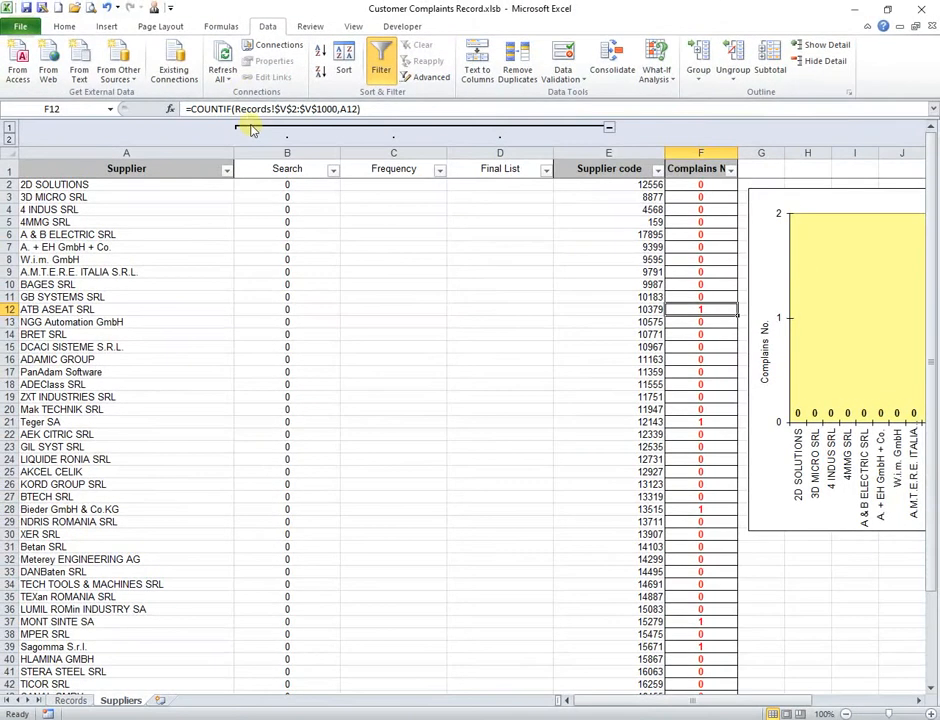
Review the OFFSET formula that the Supplier name refers to among the workbook's defined names
left_click(222, 27)
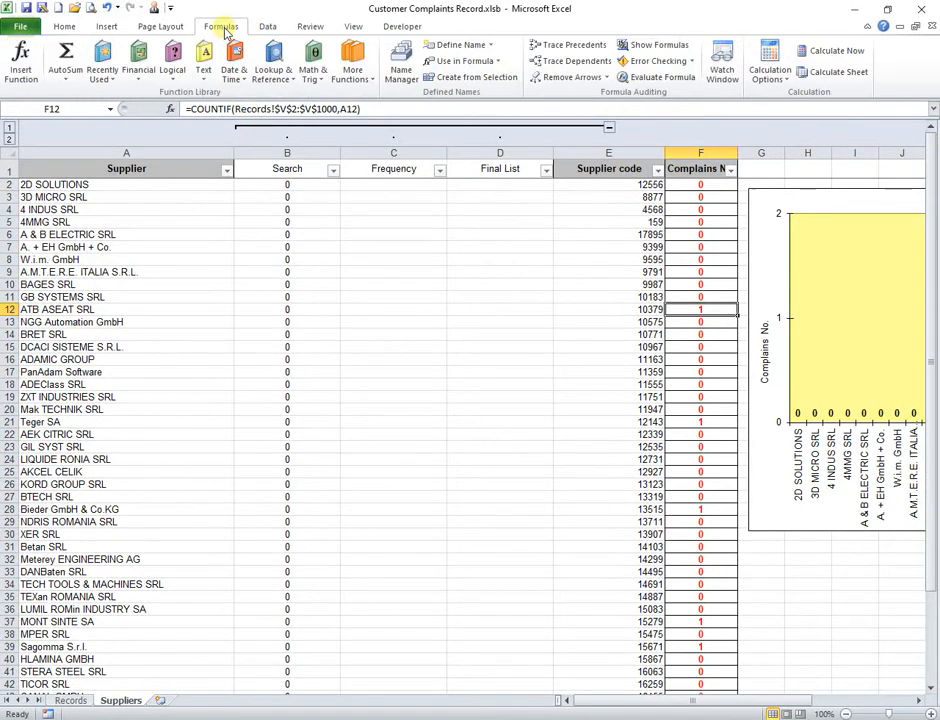
left_click(401, 65)
left_click(268, 384)
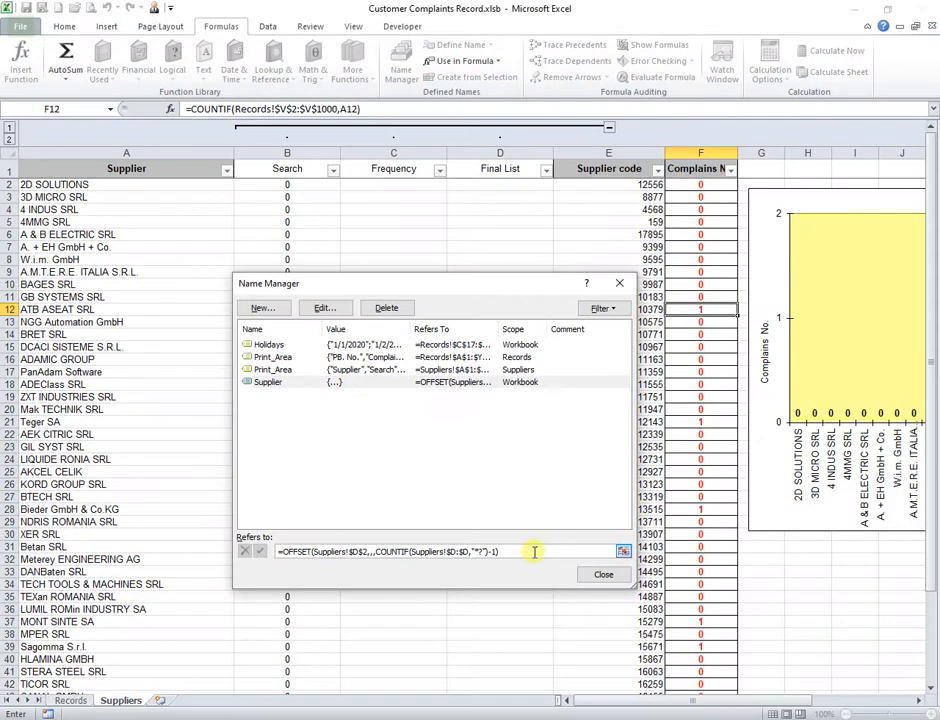
left_click(582, 576)
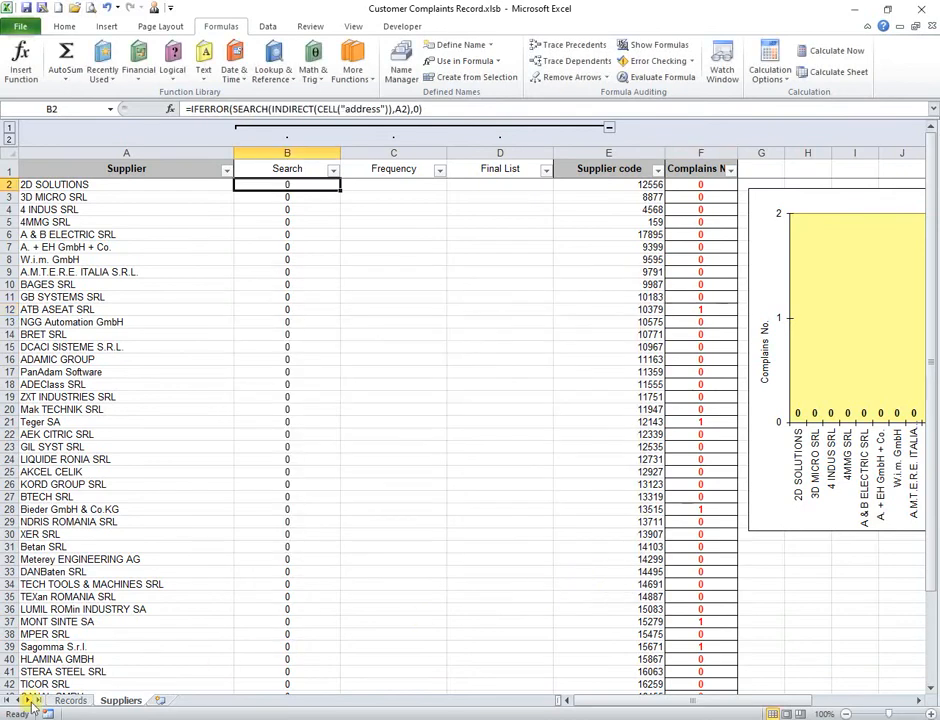
On the Records sheet, search supplier cell V6 for "teg", choose Teger SA, and check the match on the Suppliers sheet
left_click(64, 702)
left_click(850, 286)
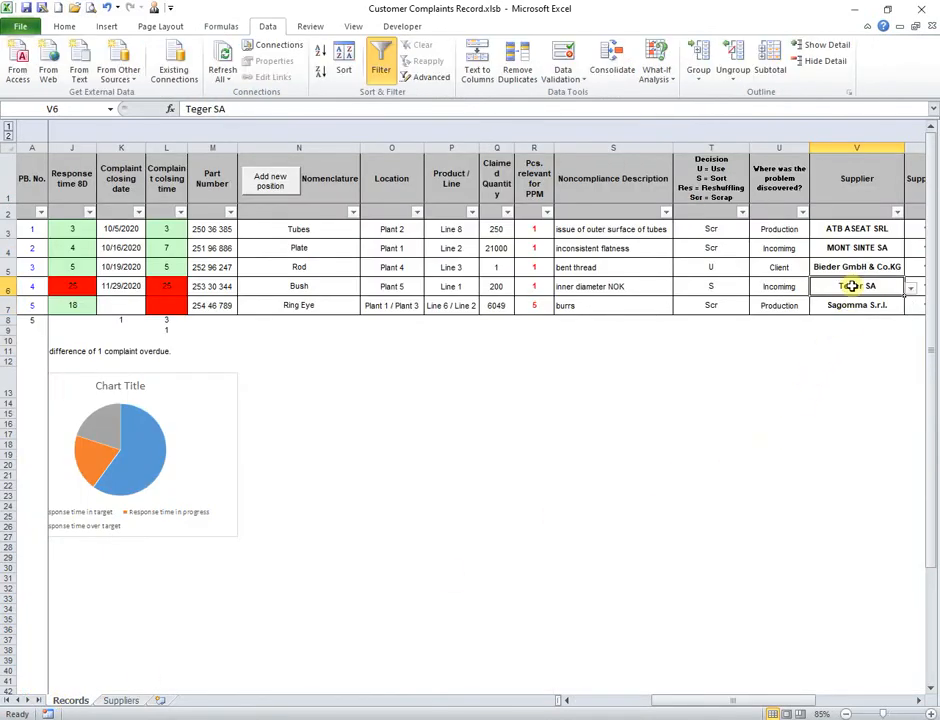
key("BackSpace")
type("te")
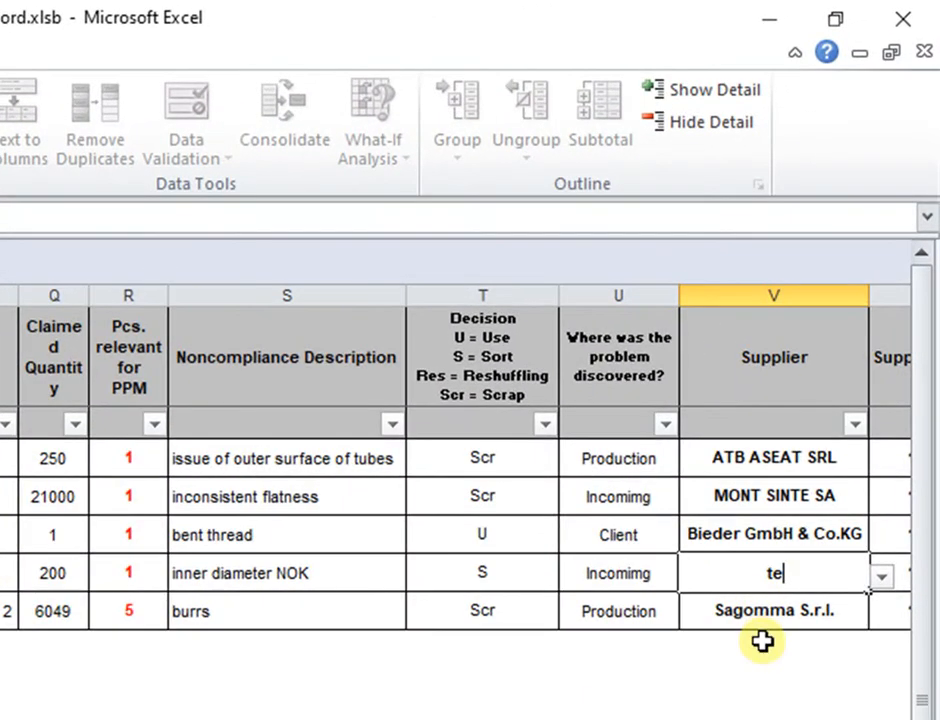
type("g")
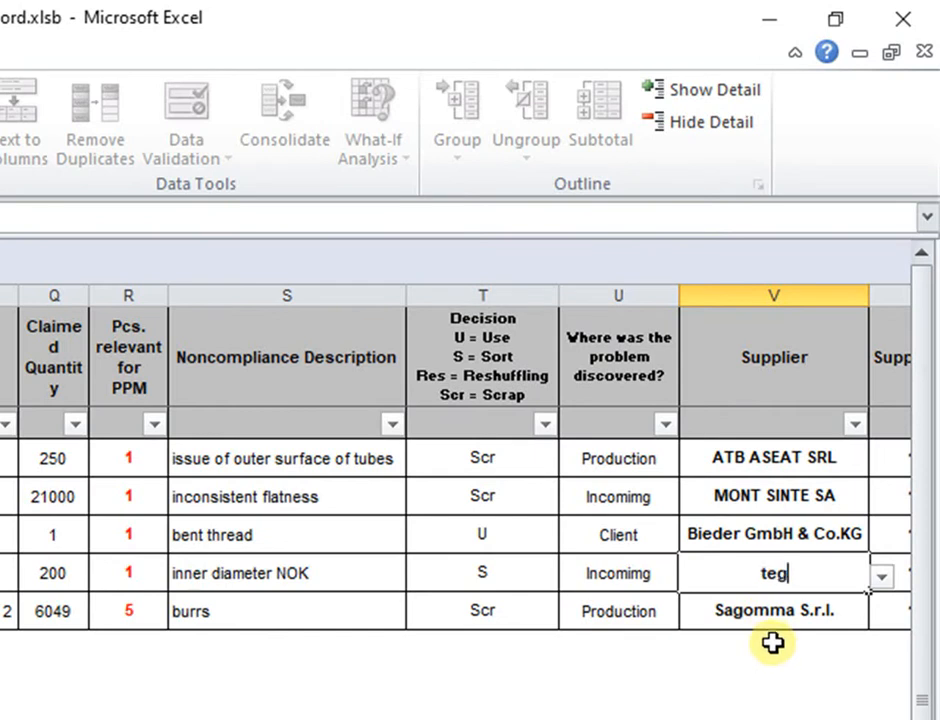
left_click(882, 578)
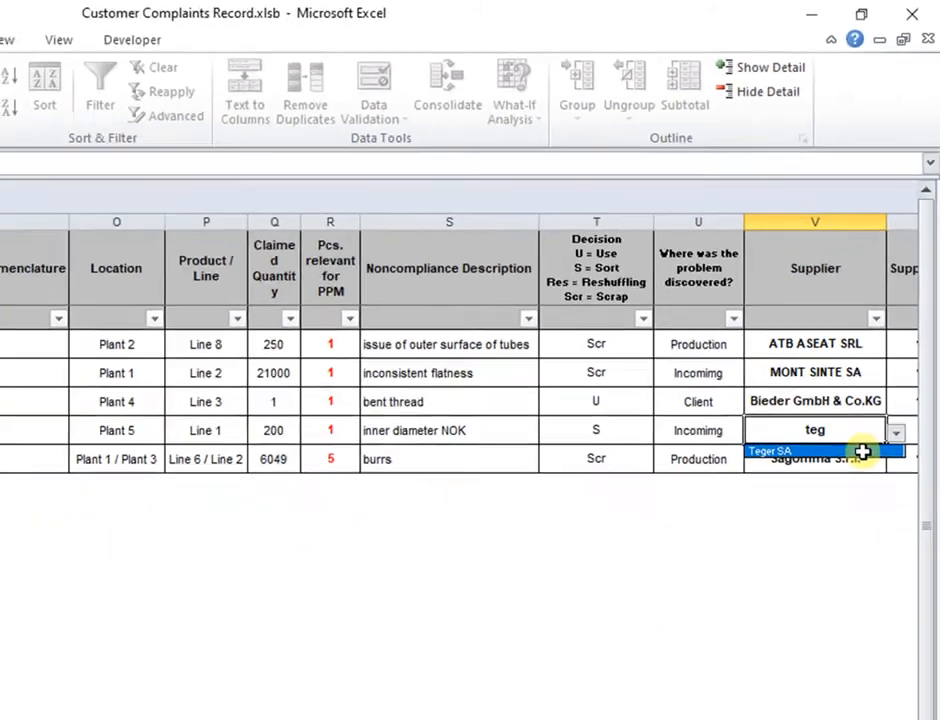
left_click(837, 600)
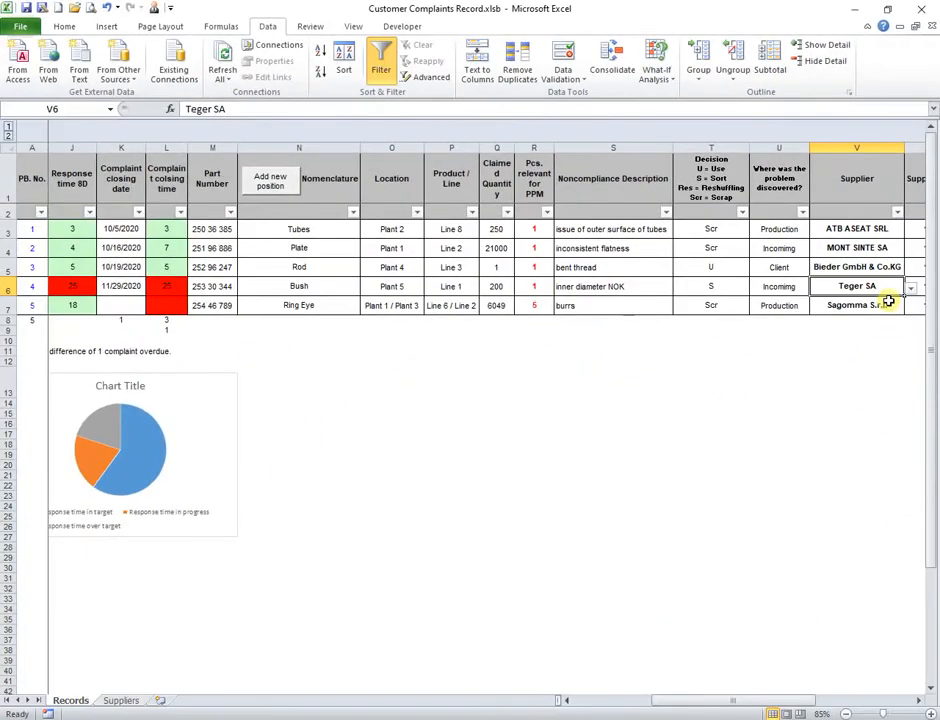
left_click(120, 701)
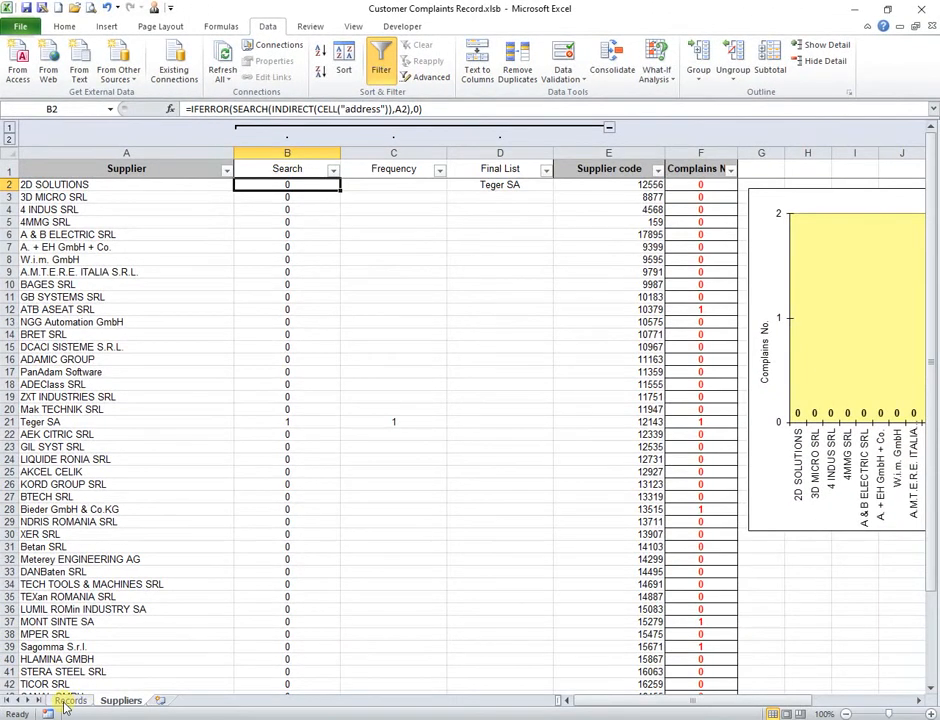
left_click(68, 701)
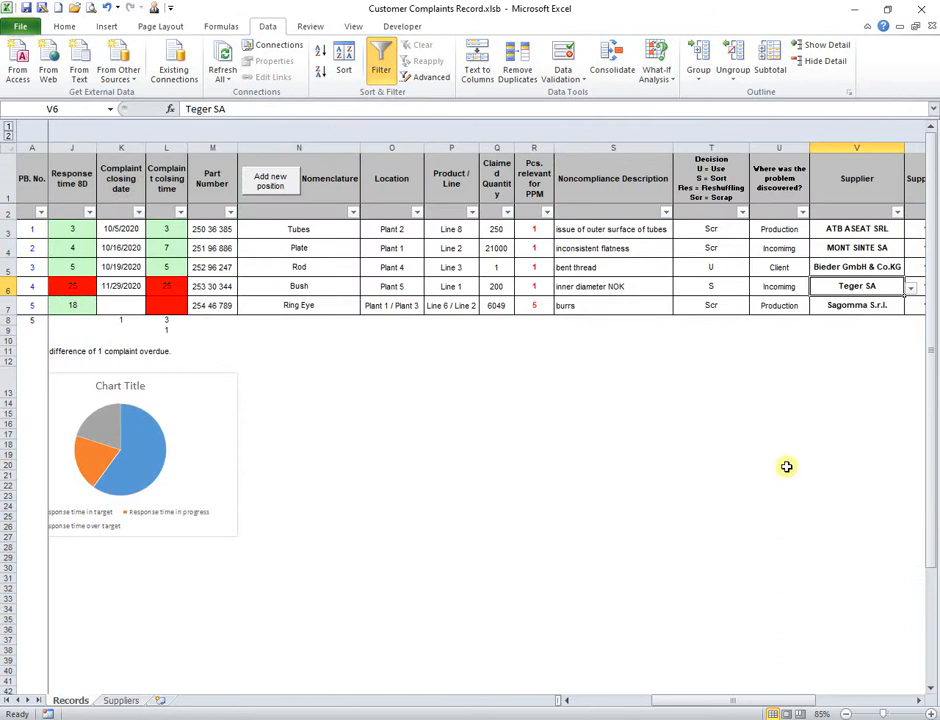
Search the fifth record's supplier cell V7 for "sa" and choose Sagomma S.r.l. from the matching suppliers
left_click(851, 308)
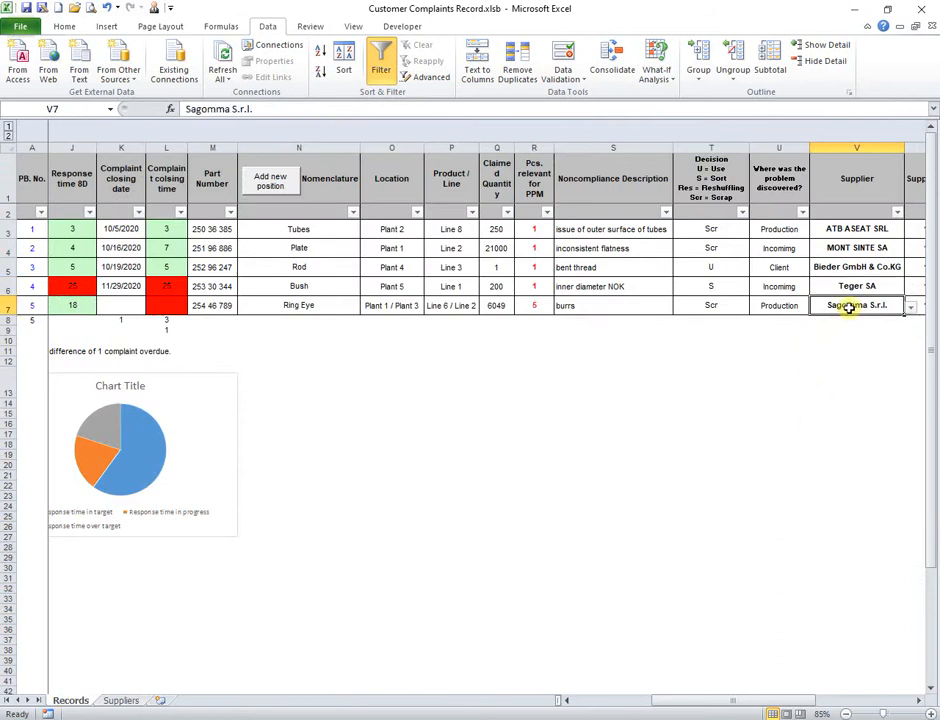
type("sa")
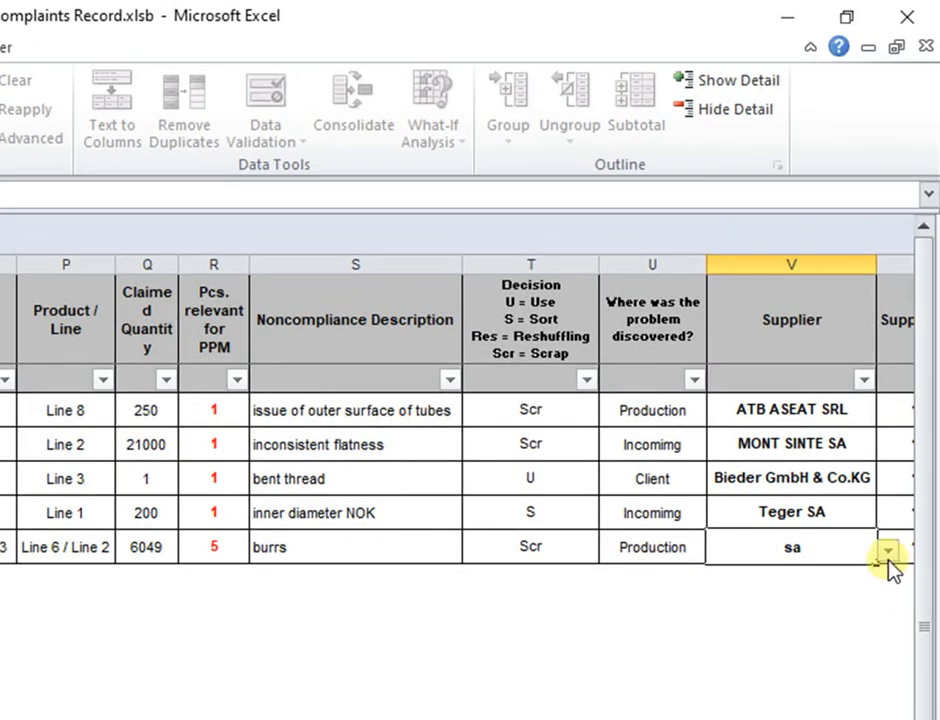
left_click(910, 307)
key("Down")
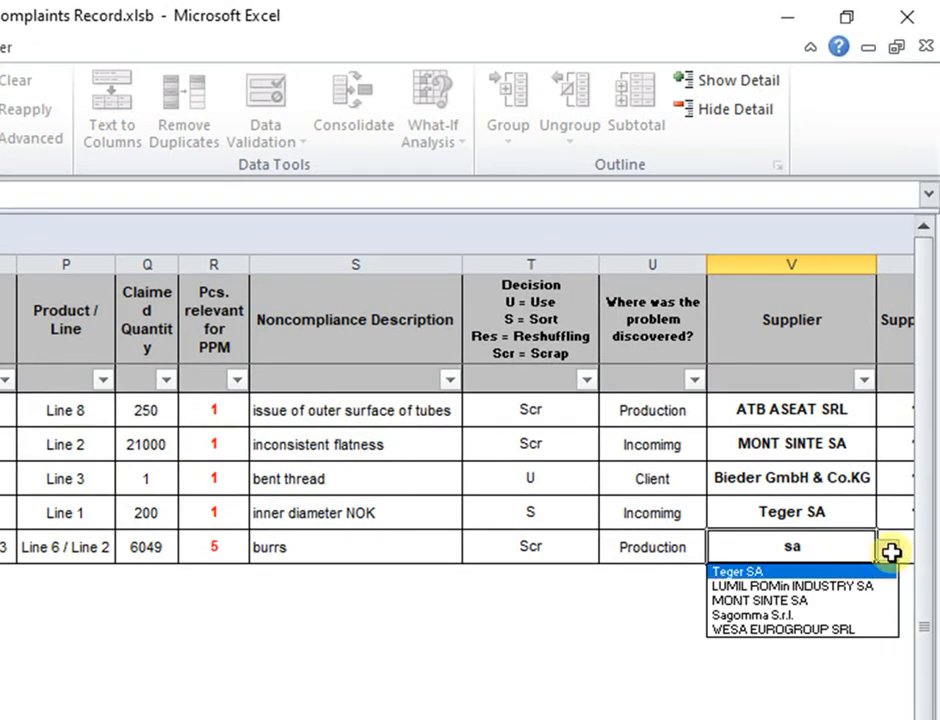
left_click(829, 614)
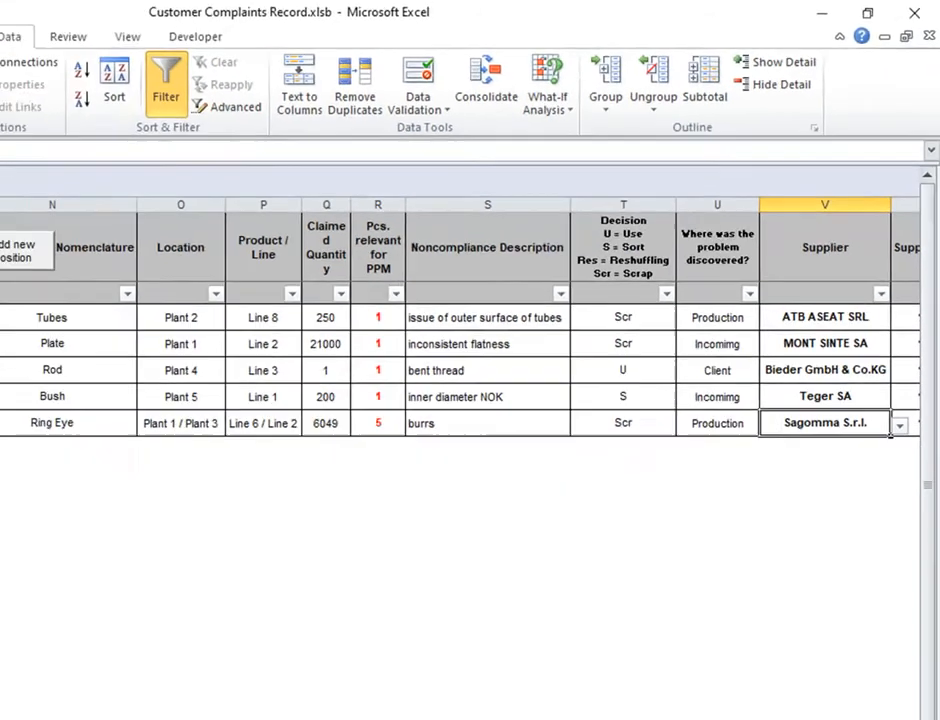
On the Suppliers sheet, select A39:C39 to examine the Search and Frequency values for Sagomma S.r.l
left_click(122, 703)
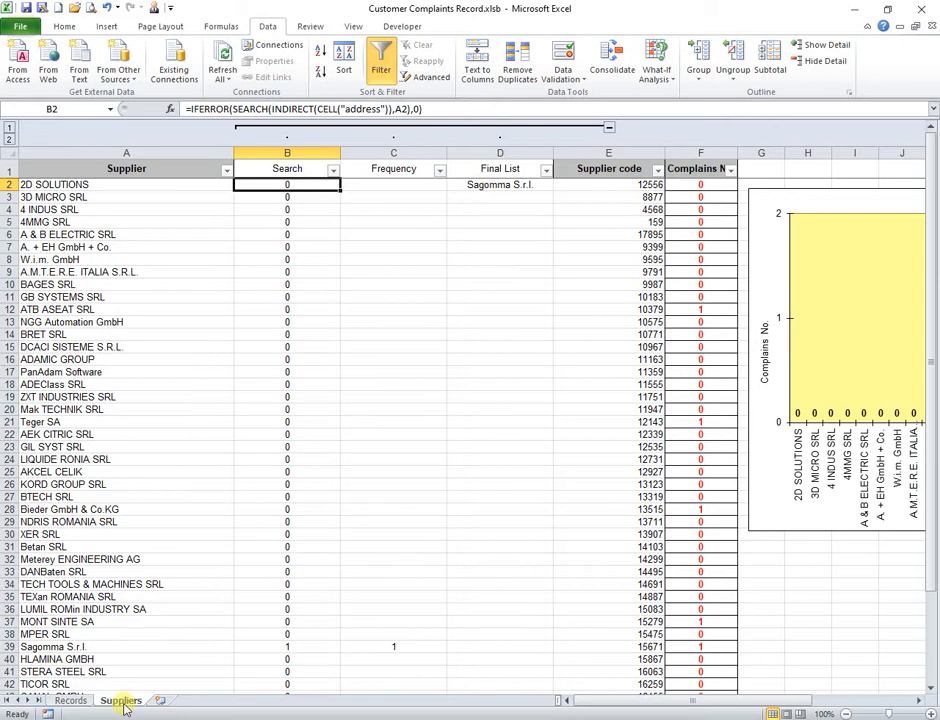
left_click(64, 647)
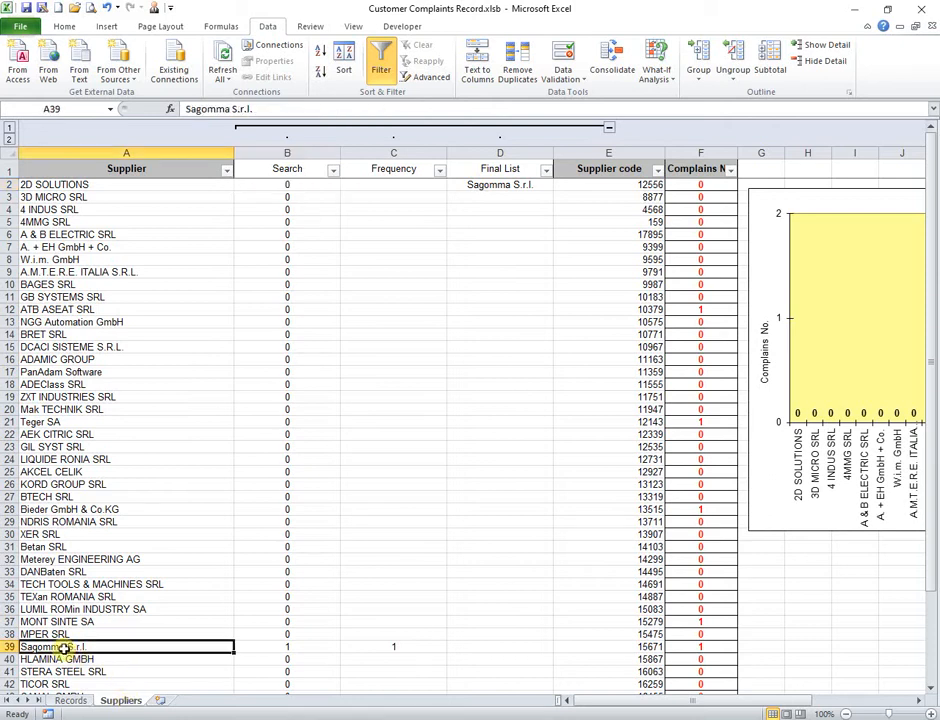
left_click_drag(64, 647, 394, 648)
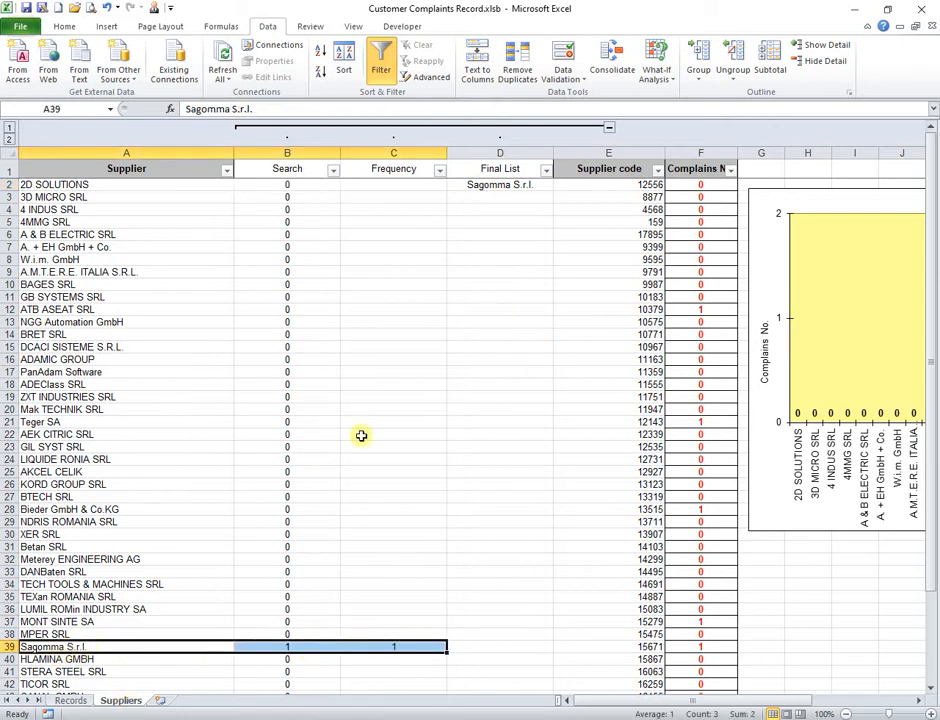
Enter "sa" in supplier cell V7 on Records and examine the matching rows and Final List on the Suppliers sheet
left_click(71, 700)
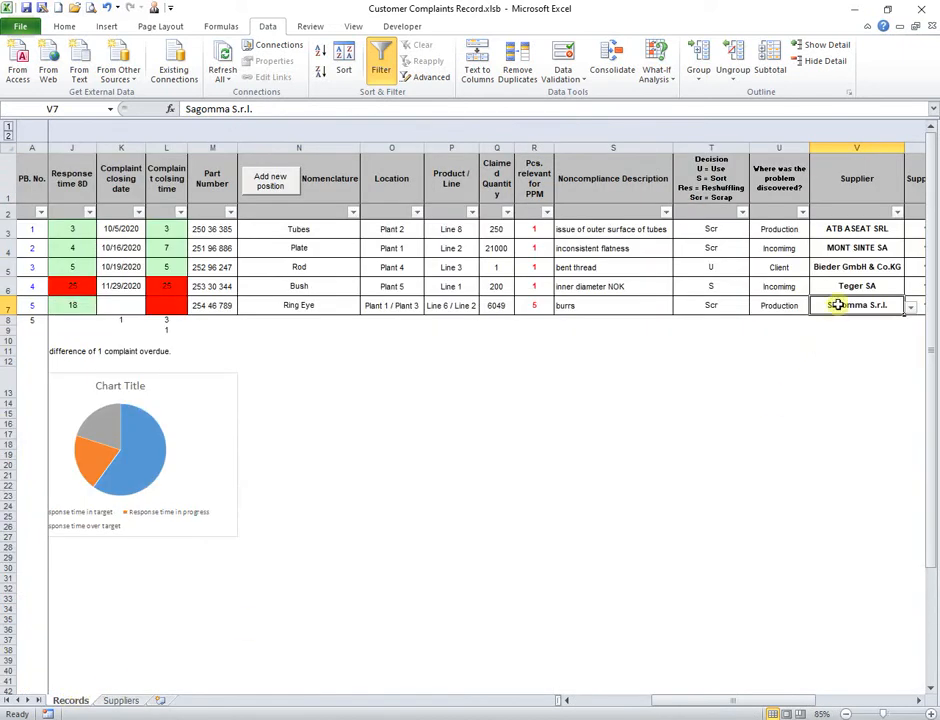
type("sa")
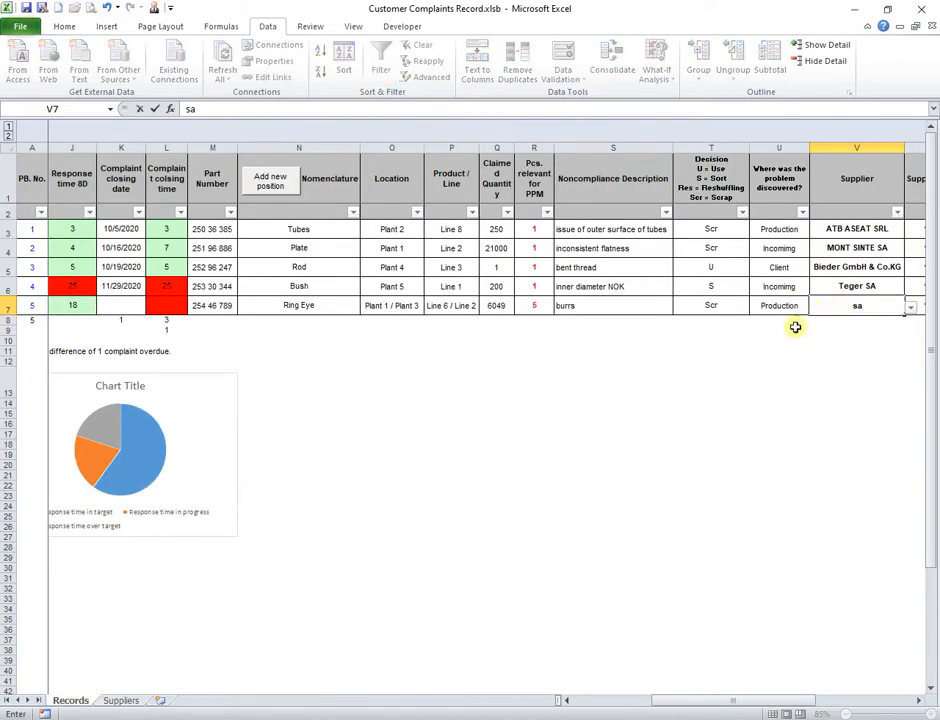
left_click(121, 701)
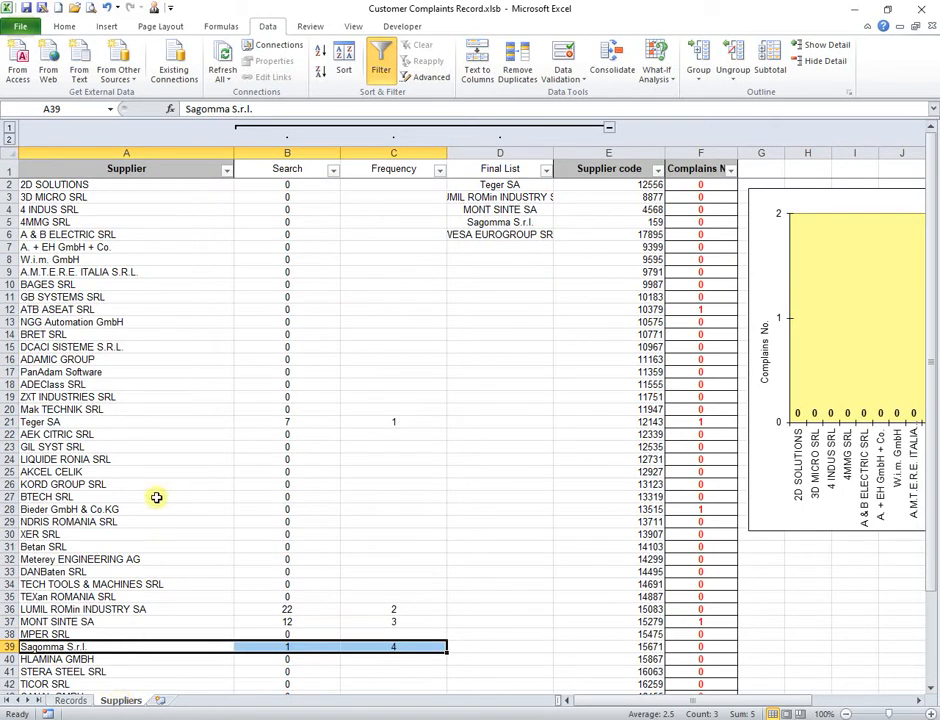
scroll(105, 447, "down", 6)
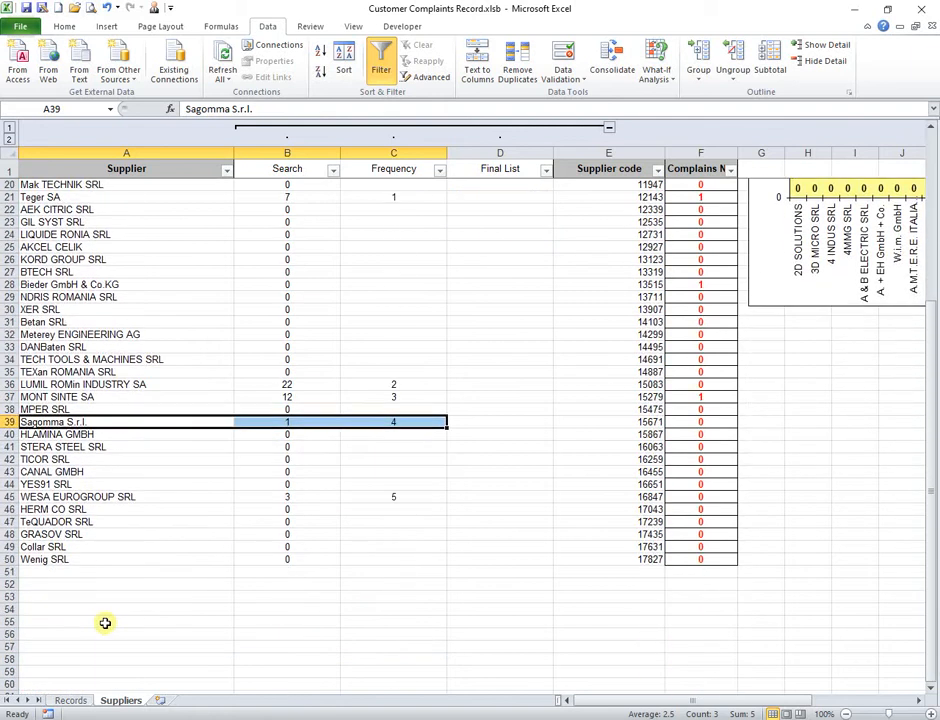
scroll(105, 623, "up", 6)
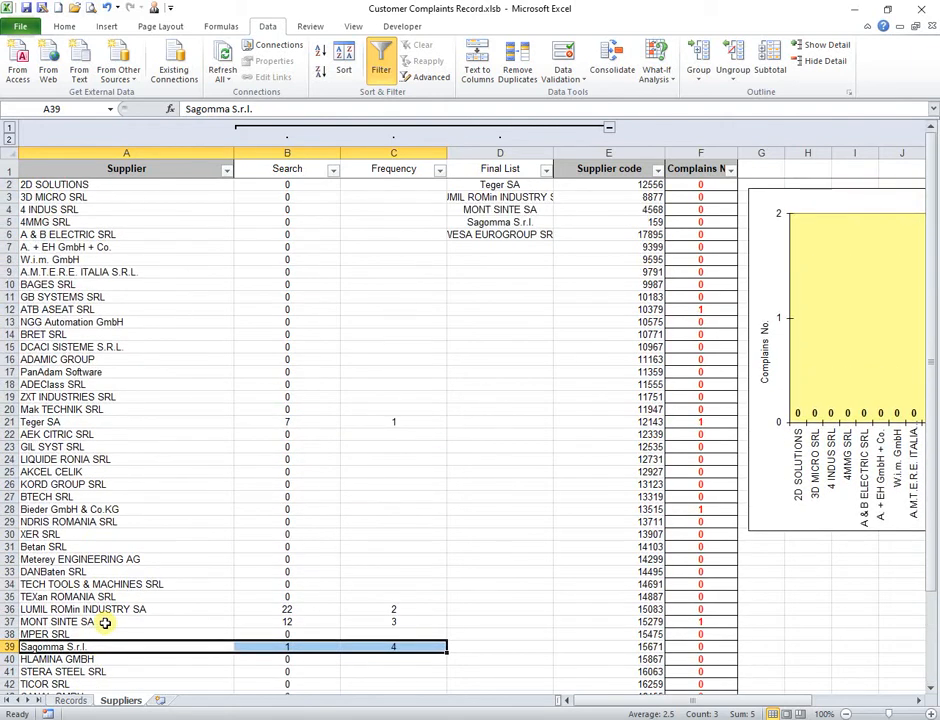
scroll(105, 623, "down", 2)
scroll(105, 623, "down", 2)
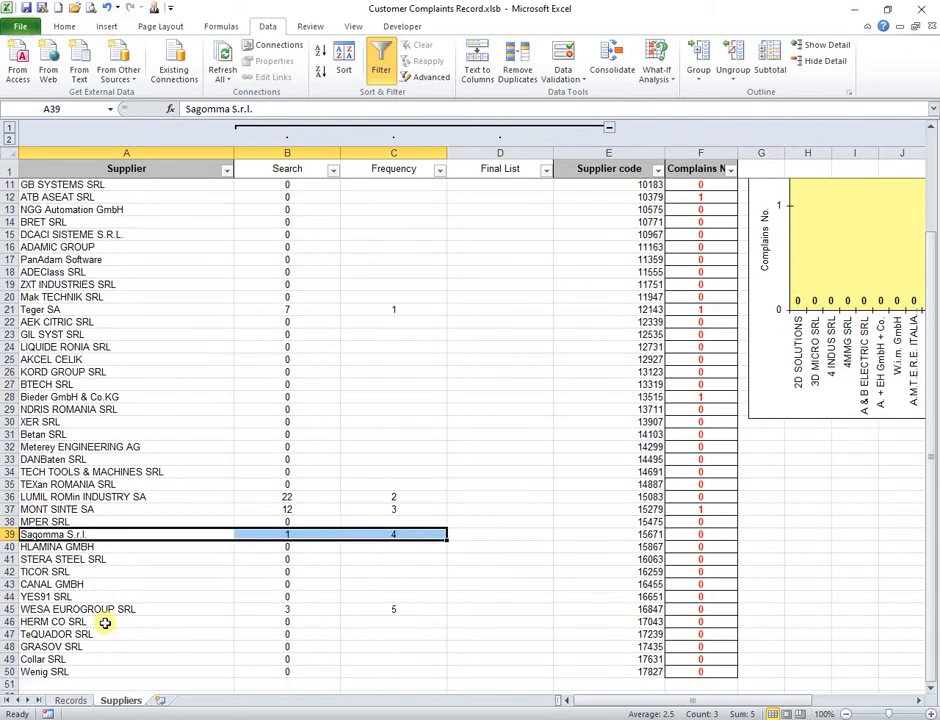
scroll(308, 365, "up", 4)
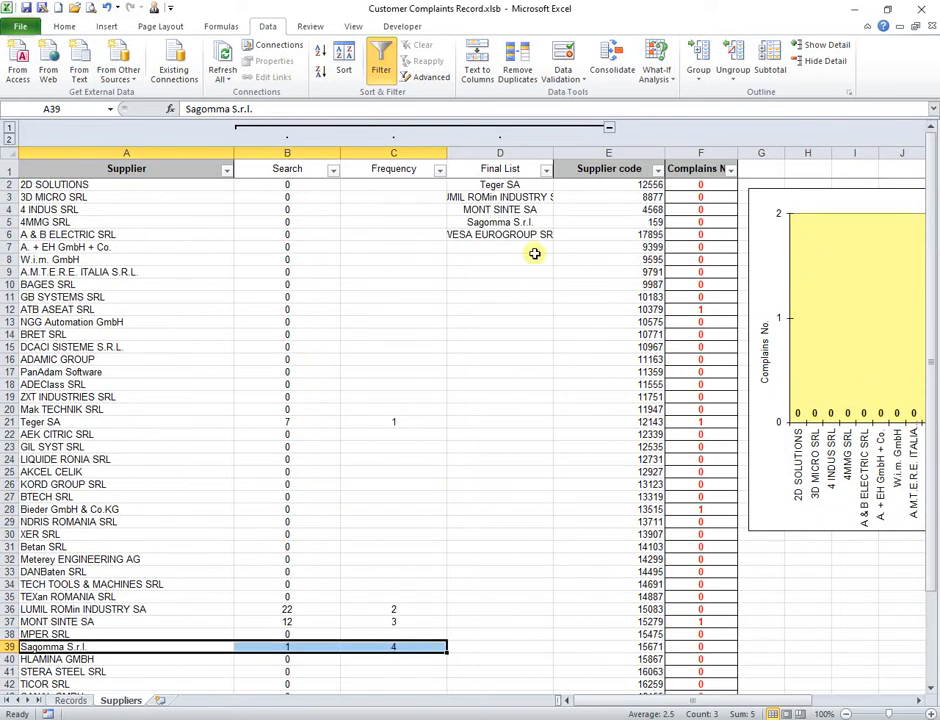
Choose Sagomma S.r.l. for supplier cell V7 on Records and check the Final List on the Suppliers sheet
left_click(57, 704)
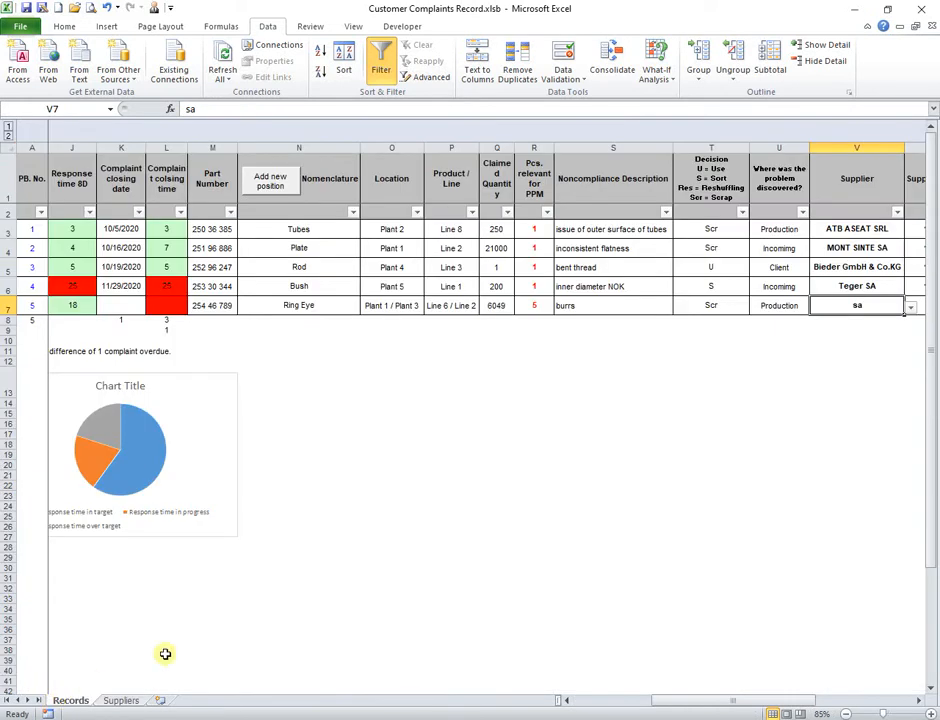
left_click(912, 312)
left_click(862, 343)
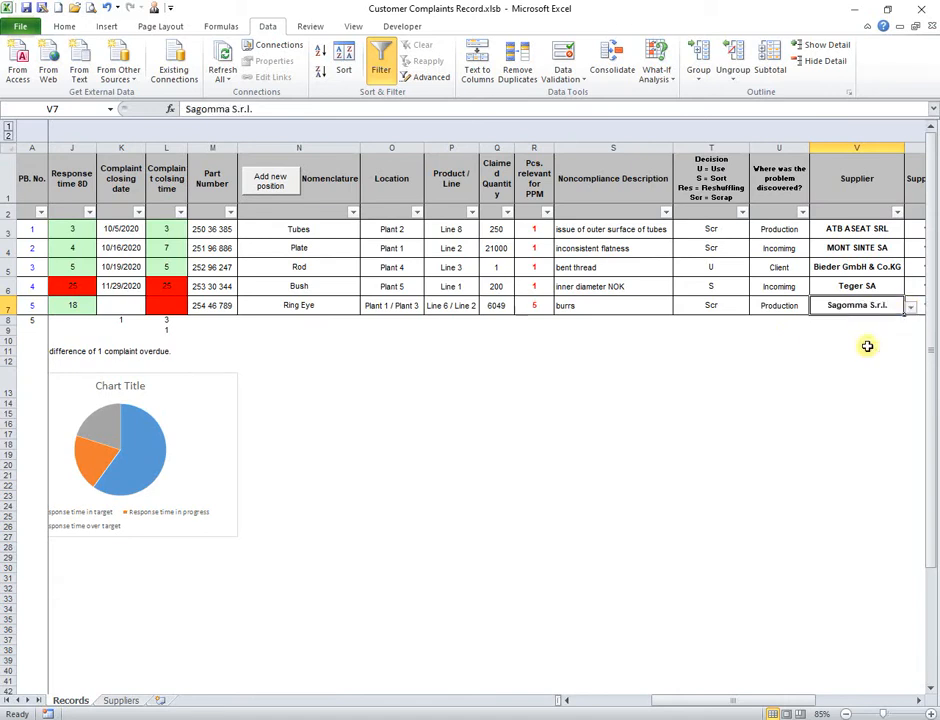
left_click(121, 700)
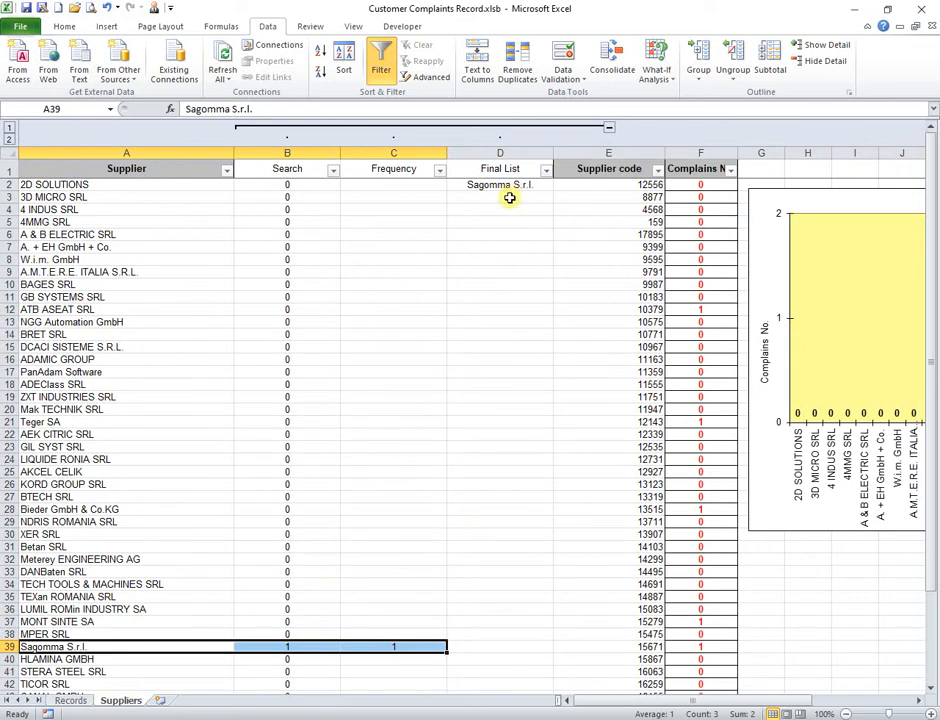
Add a new position below the fifth record on the Records sheet
left_click(68, 701)
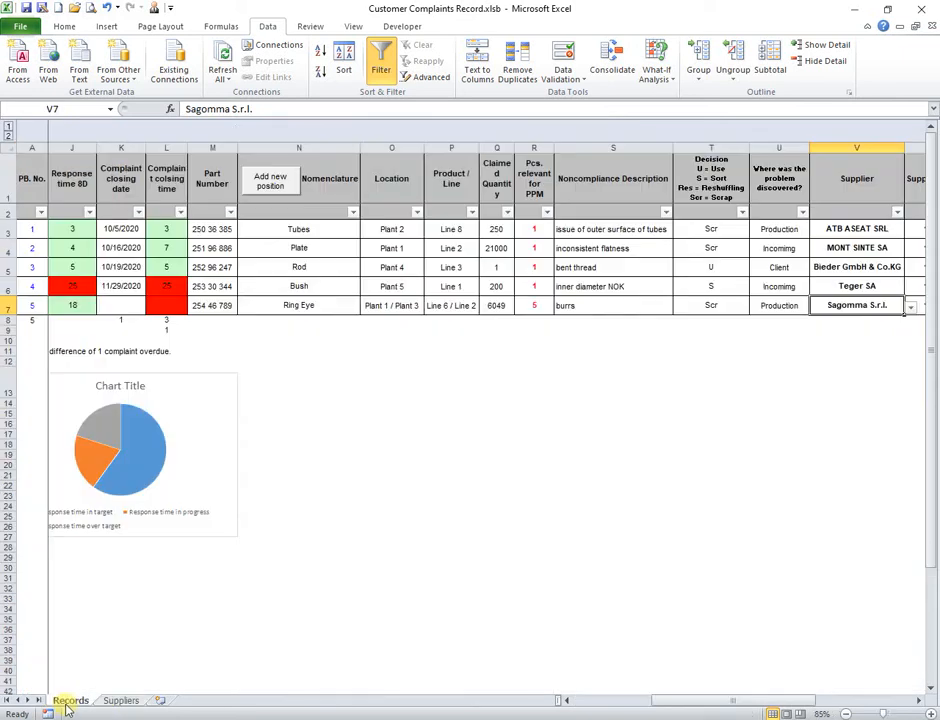
left_click(534, 465)
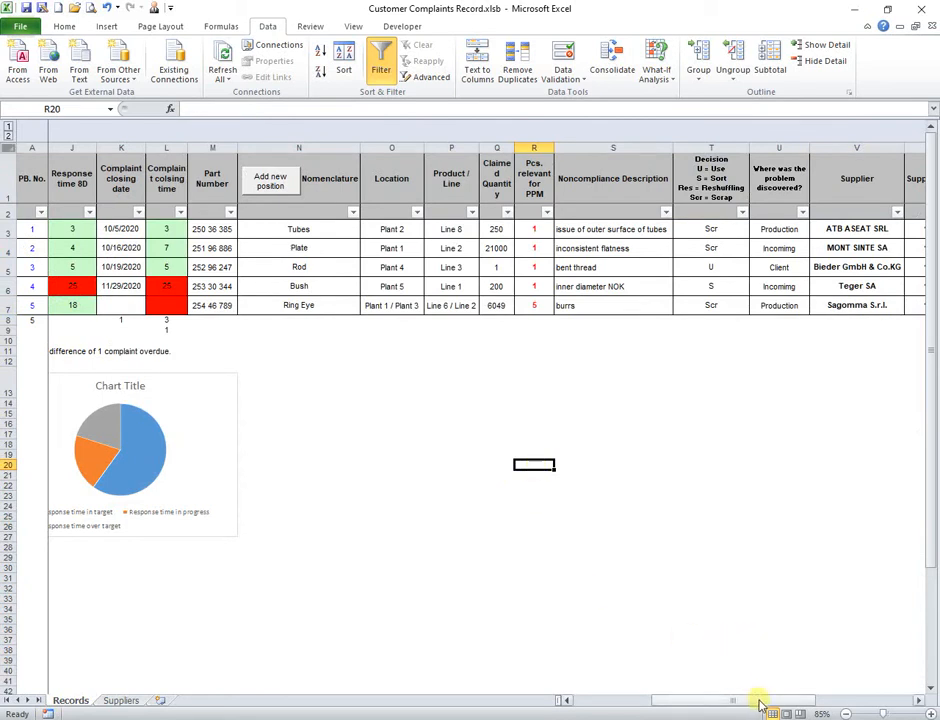
left_click_drag(760, 705, 562, 698)
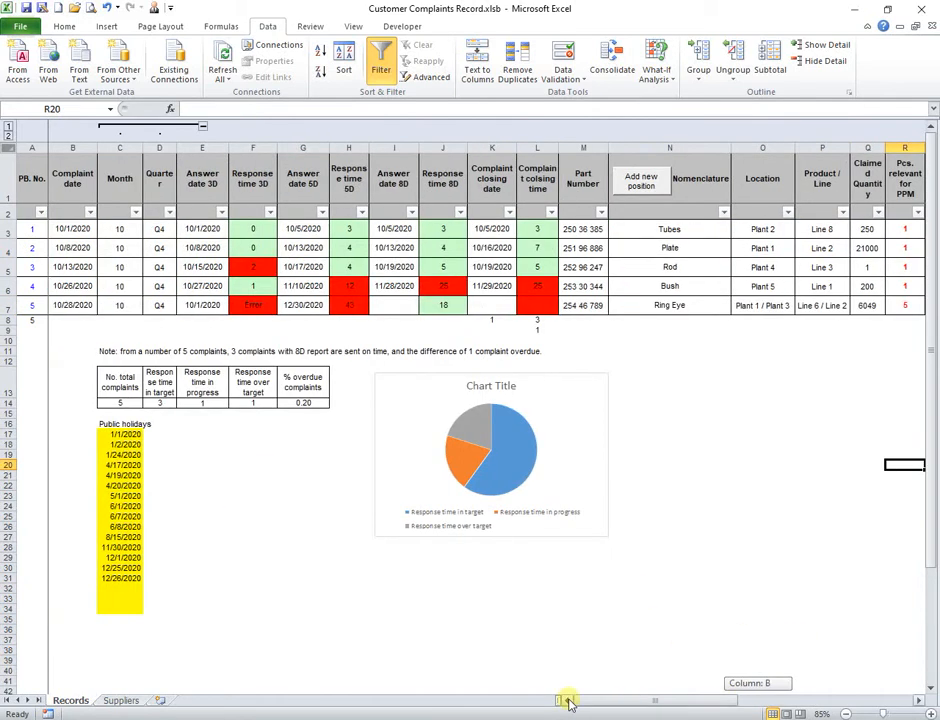
left_click(641, 181)
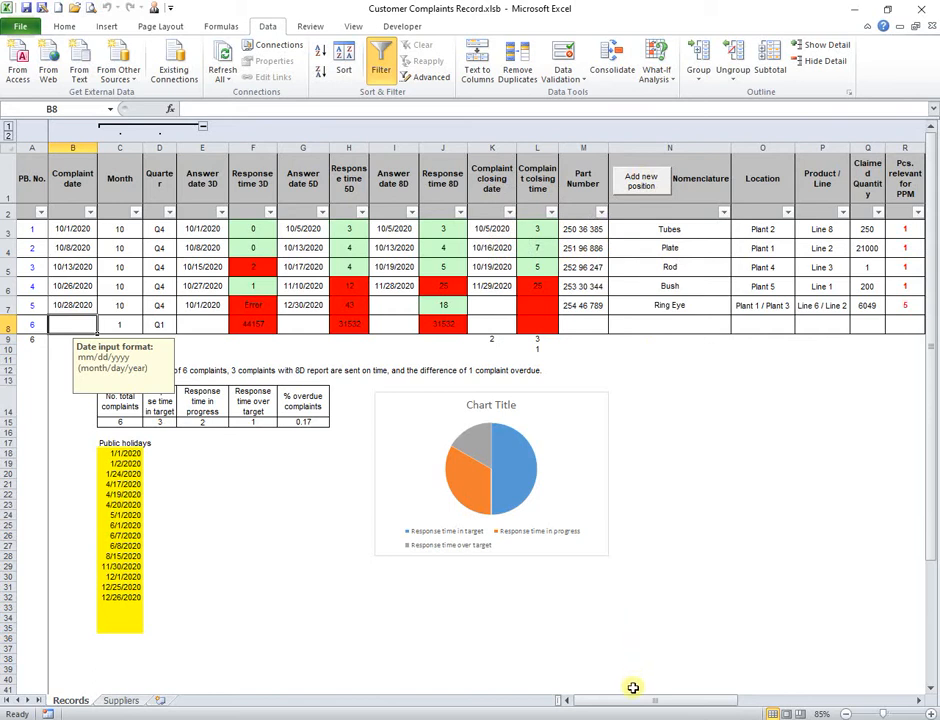
Check the input prompts of the new row's answer date, closing date and part number cells, E8 through M8
left_click(200, 327)
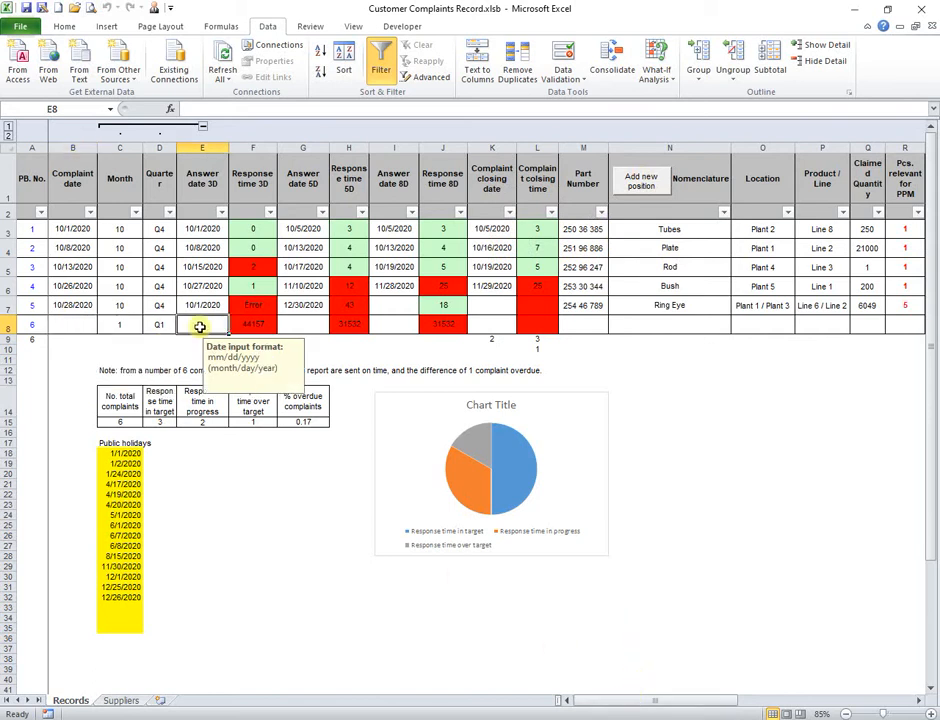
left_click(304, 325)
left_click(403, 326)
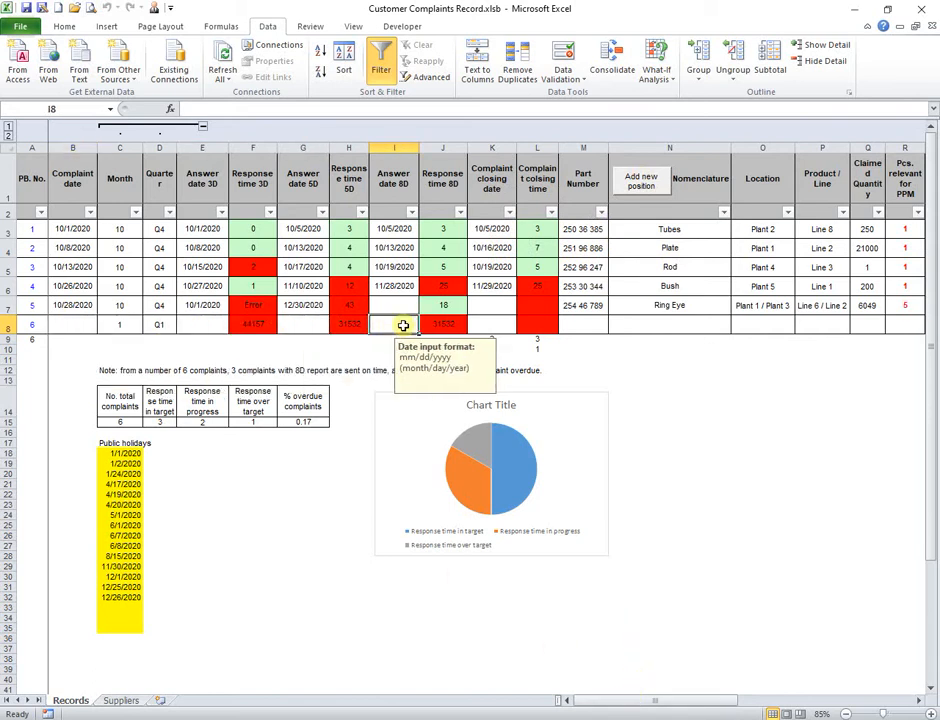
left_click(495, 325)
left_click(595, 326)
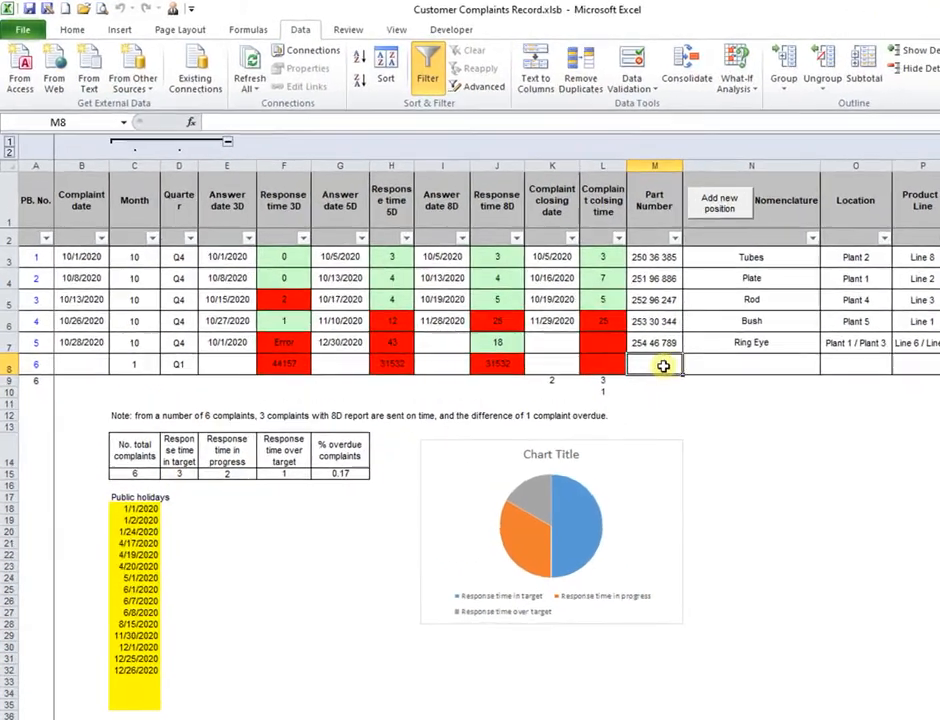
Inspect the COUNTIFS formula in L9 that counts closing times from 1 to 20, without changing it
left_click(603, 382)
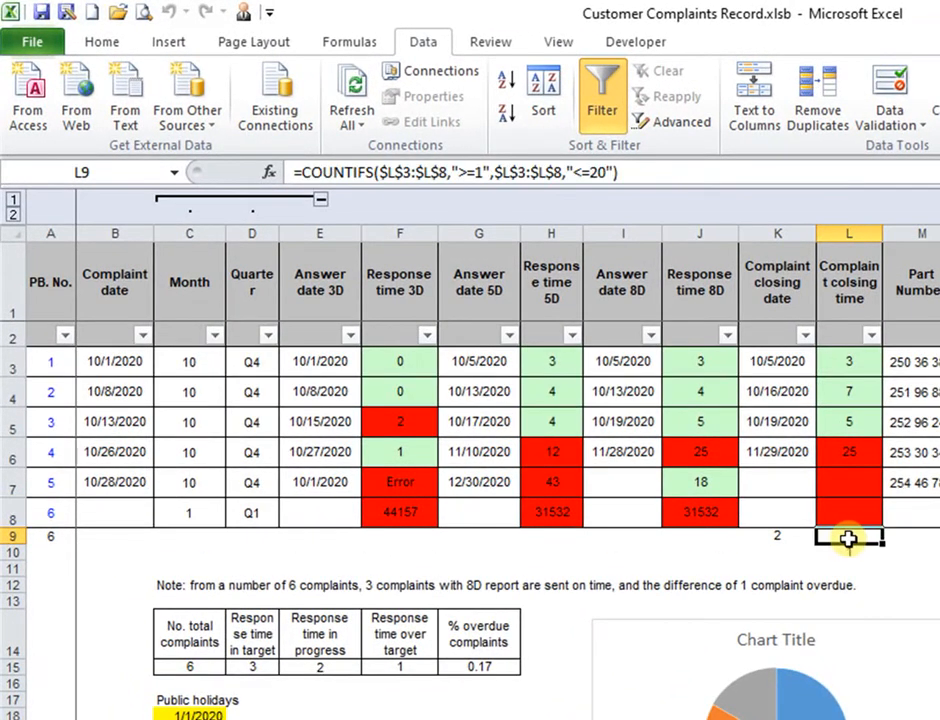
left_click(556, 172)
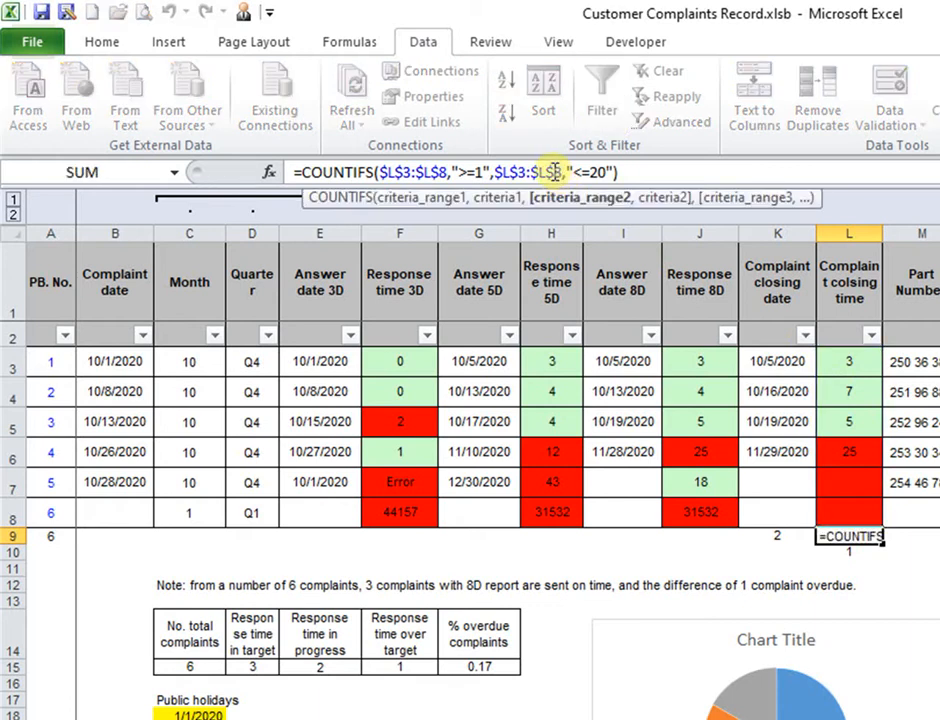
key("Escape")
Inspect the COUNTBLANK formula in K9 and the COUNTIF formula in L10 that counts closing times over 20
left_click(770, 535)
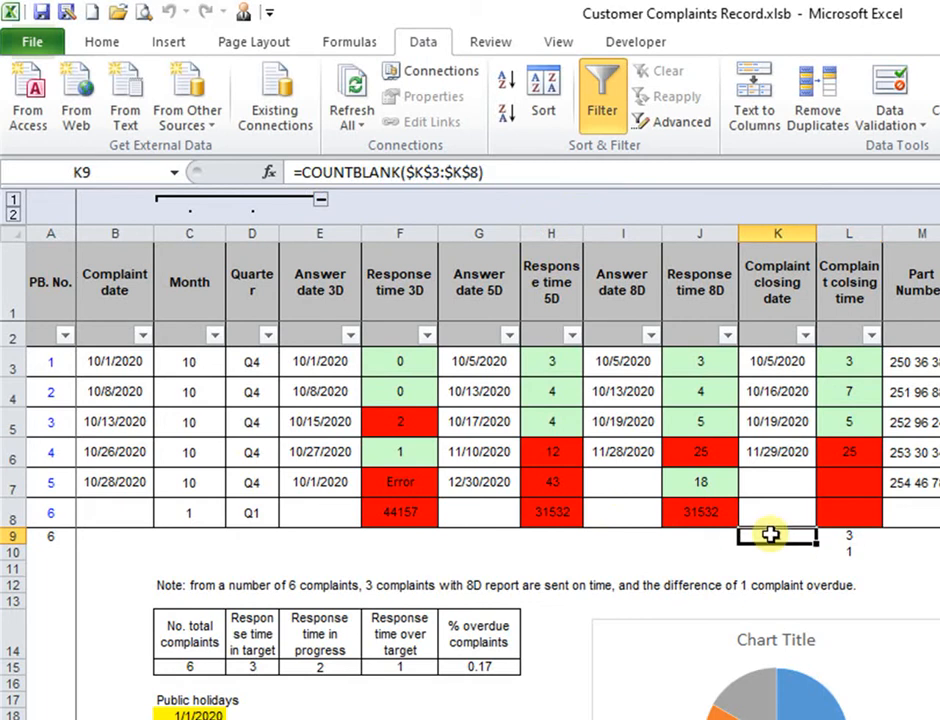
left_click(415, 172)
key("Escape")
left_click(848, 551)
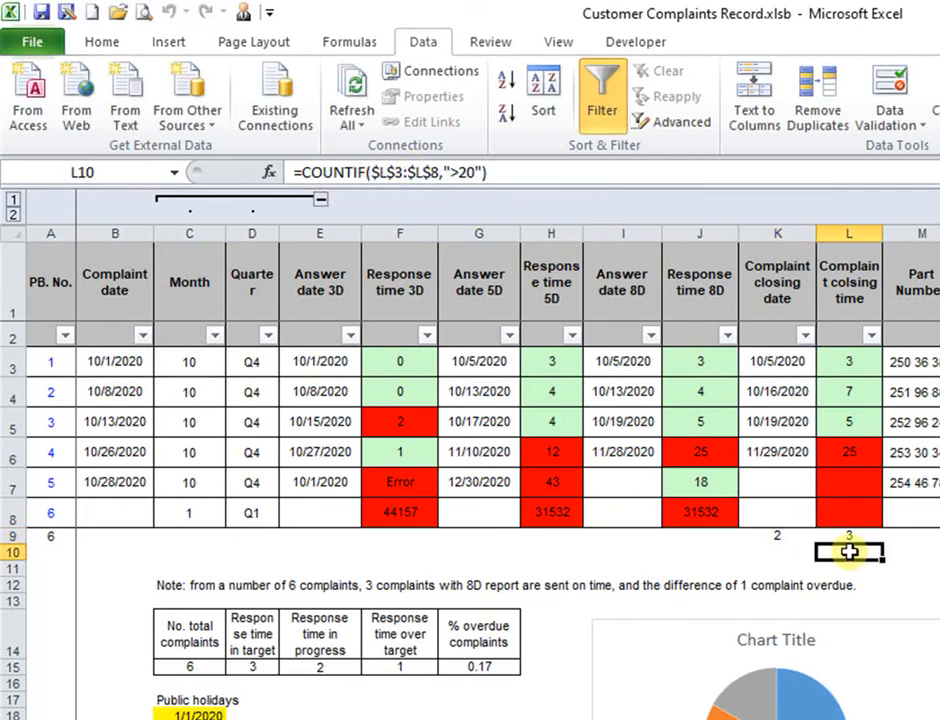
Inspect the COUNTIF formulas in L10 and in A9, which counts the non-empty record numbers, without changing them
left_click(476, 173)
key("Escape")
left_click(50, 537)
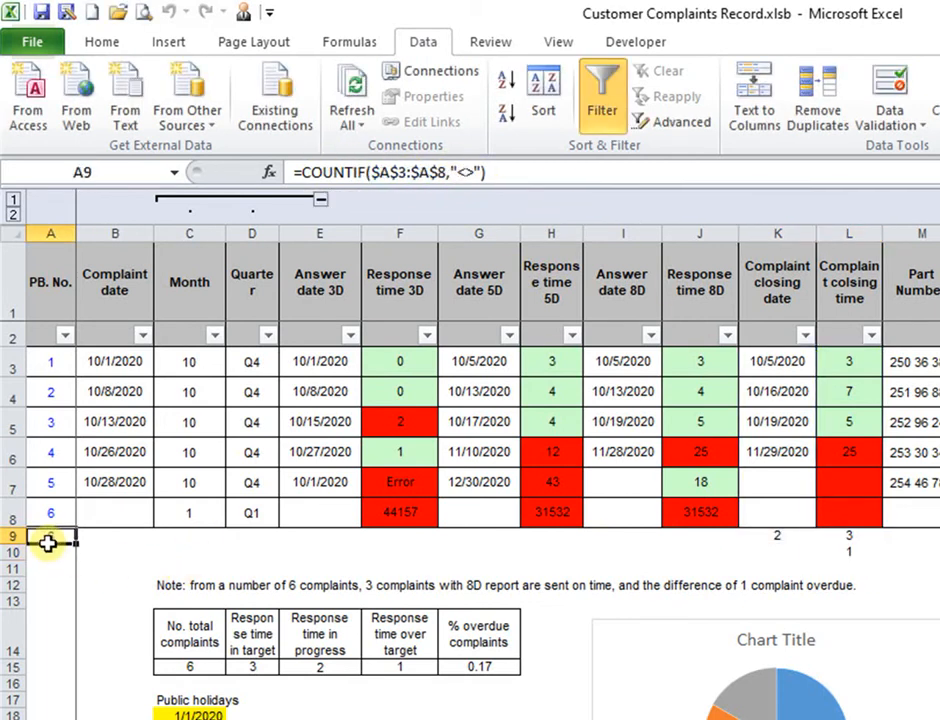
left_click(441, 172)
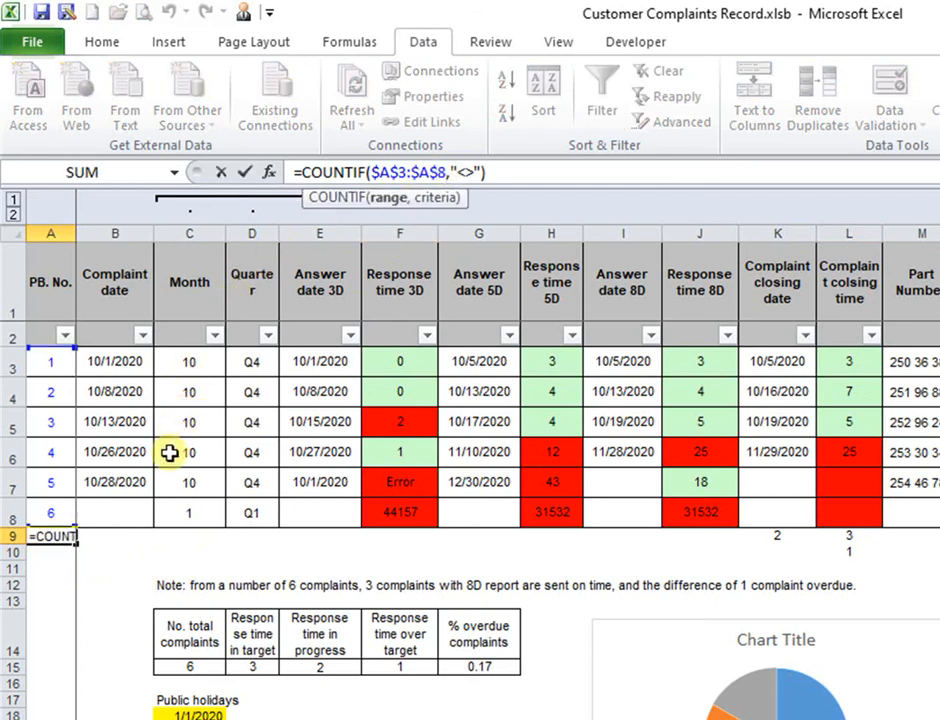
key("Escape")
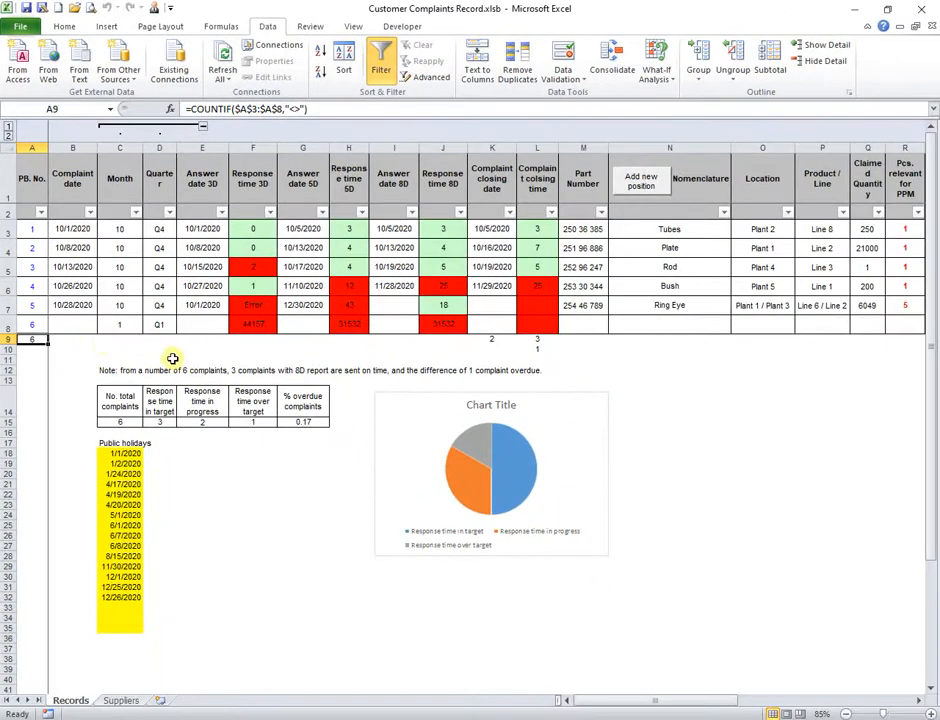
Enter 11/22/2020 as both the complaint date and the 3D answer date of the sixth record
left_click(68, 327)
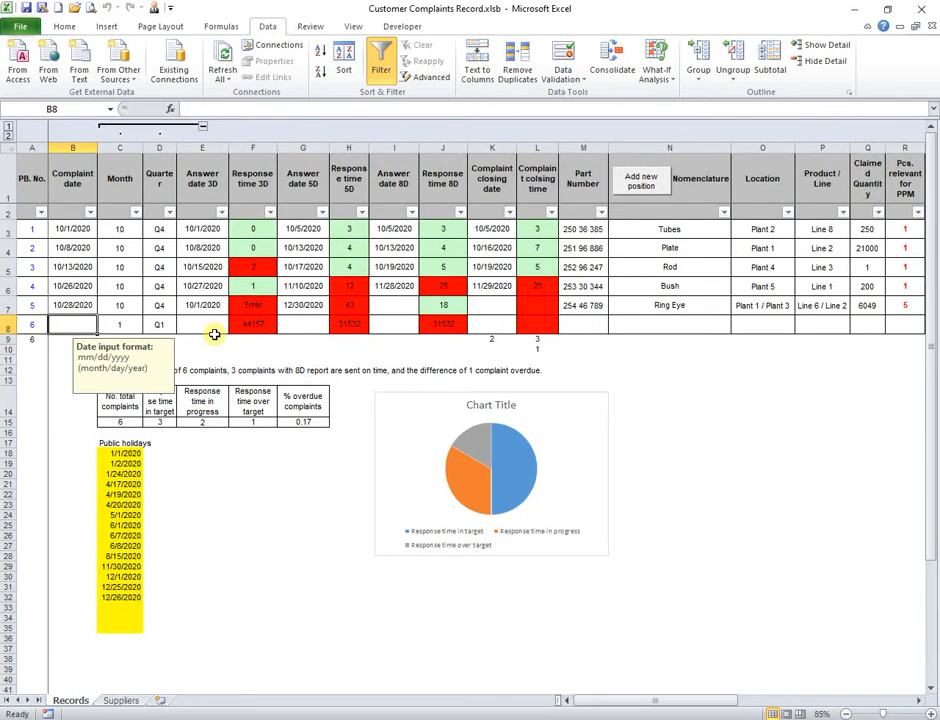
type("11/22/2020")
key("Return")
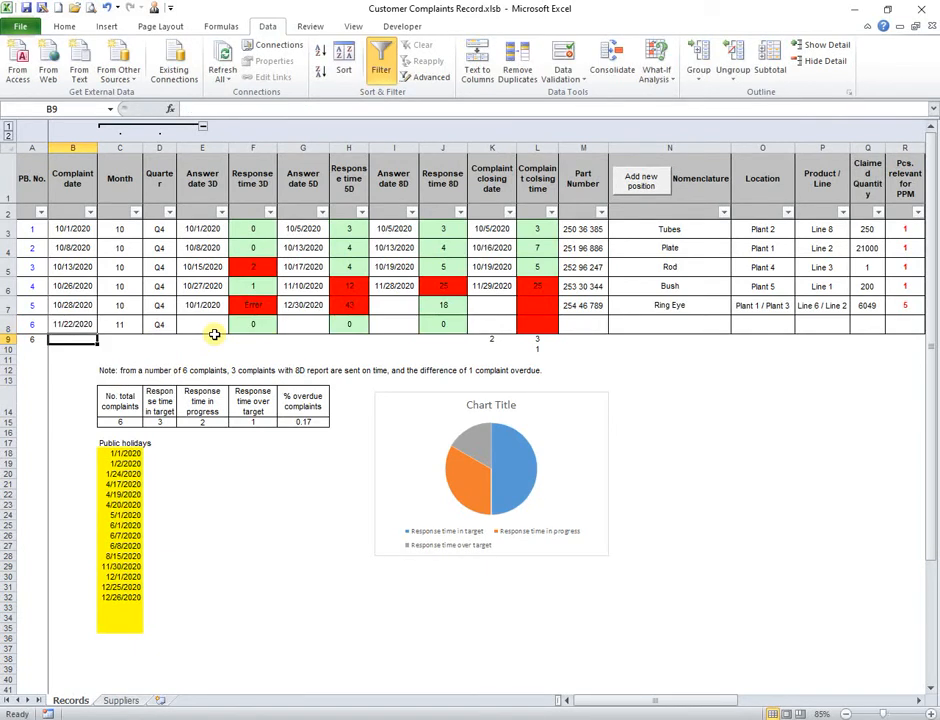
left_click(218, 326)
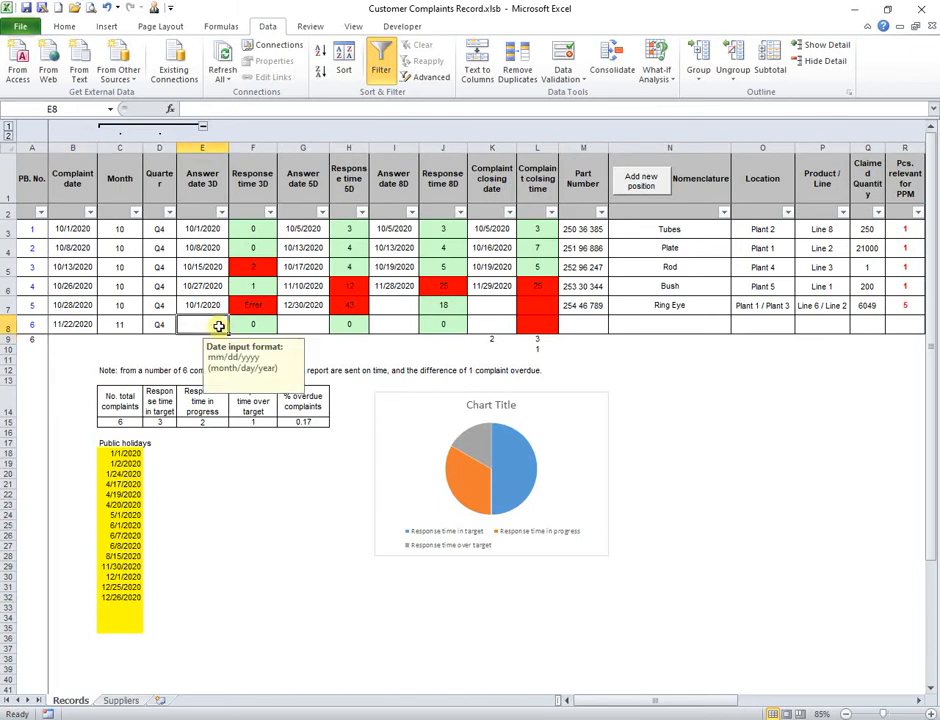
type("11/22/2020")
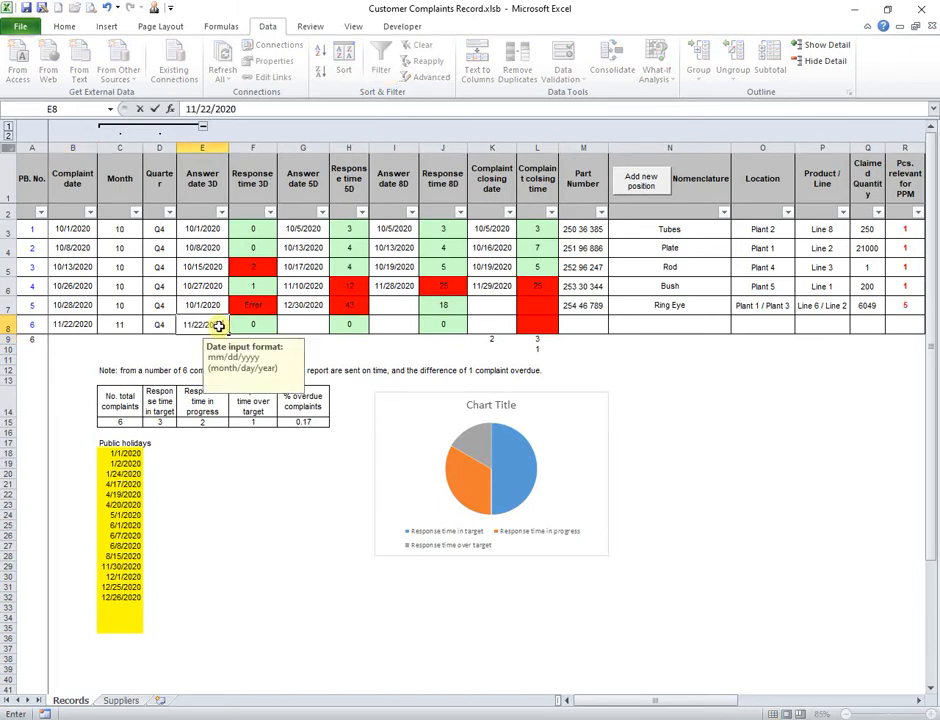
key("Return")
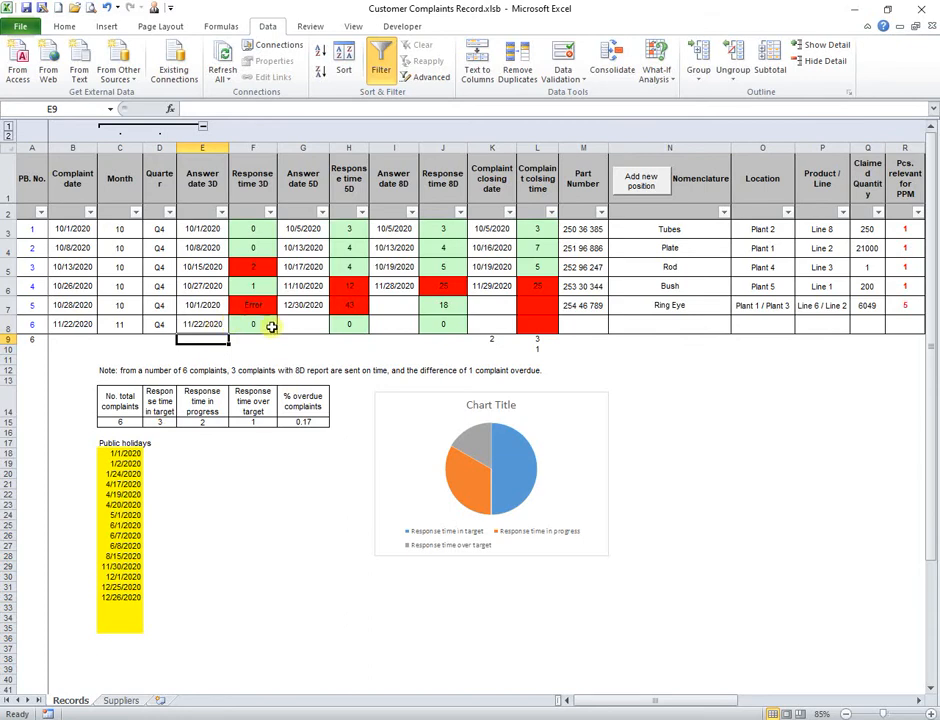
Inspect the cell references behind the summary table's values in row 15, including response time in progress and over target
left_click(203, 421)
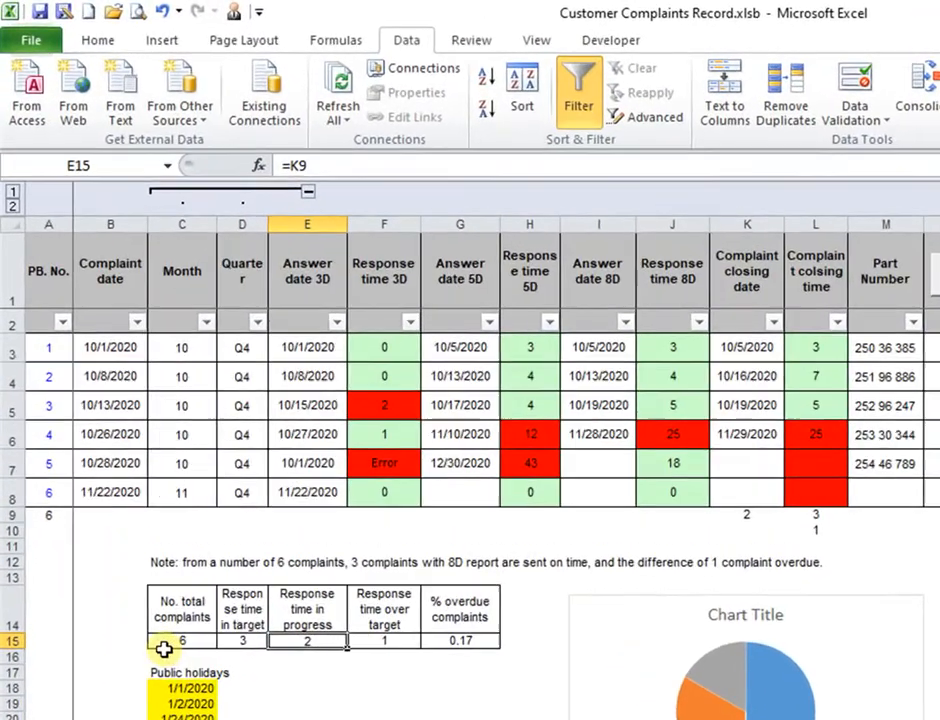
left_click(124, 450)
left_click(168, 450)
left_click(325, 675)
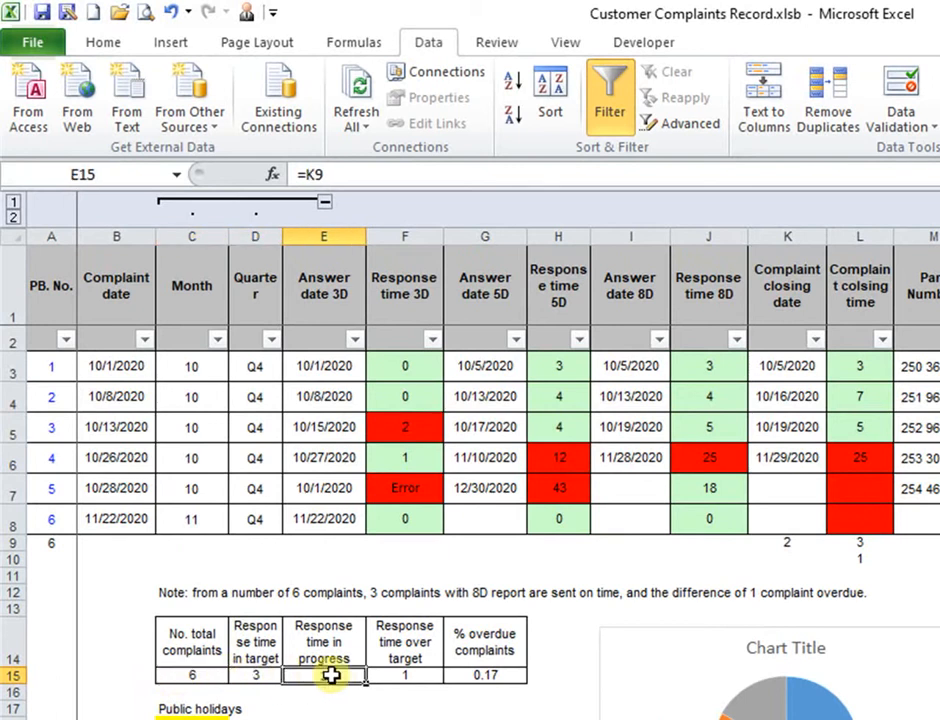
left_click(412, 675)
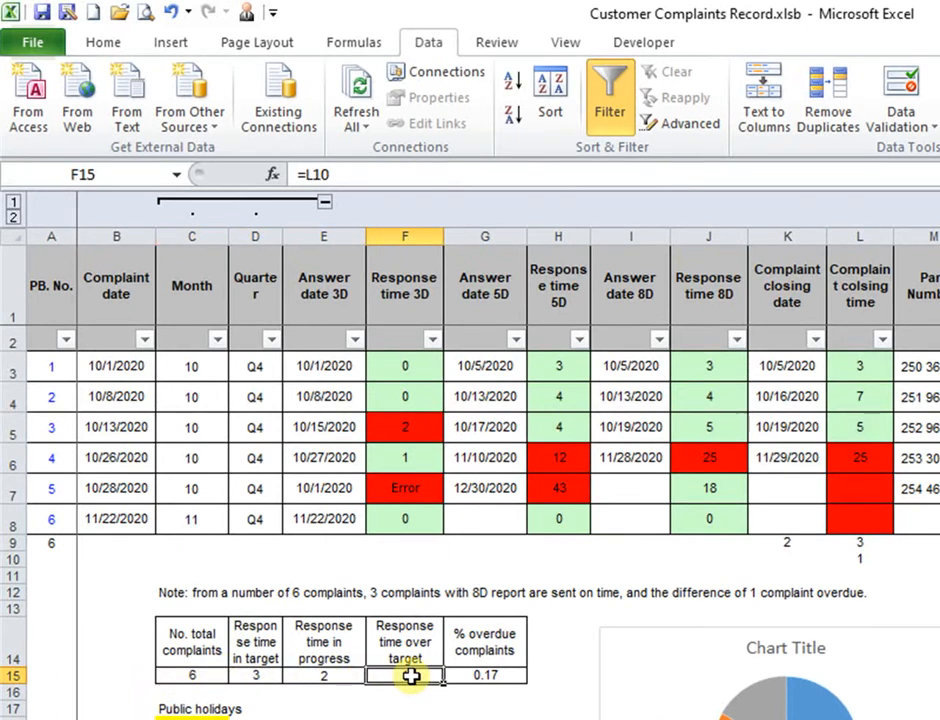
Expand the formula bar and inspect the IF and CONCATENATE formula that builds the note in C12
left_click(163, 593)
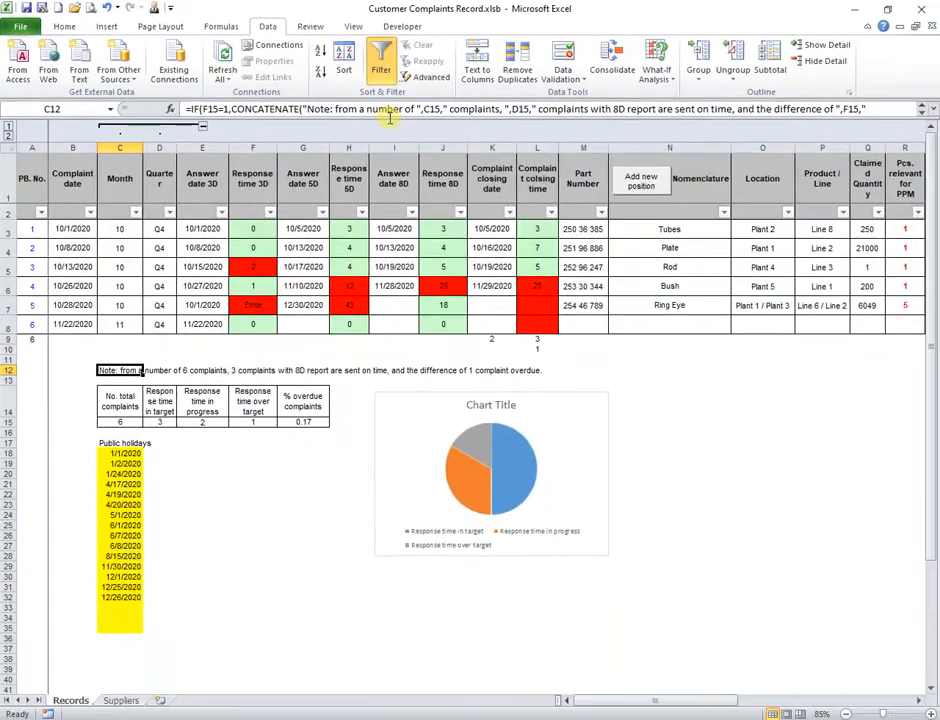
left_click_drag(622, 190, 622, 226)
left_click_drag(388, 140, 389, 140)
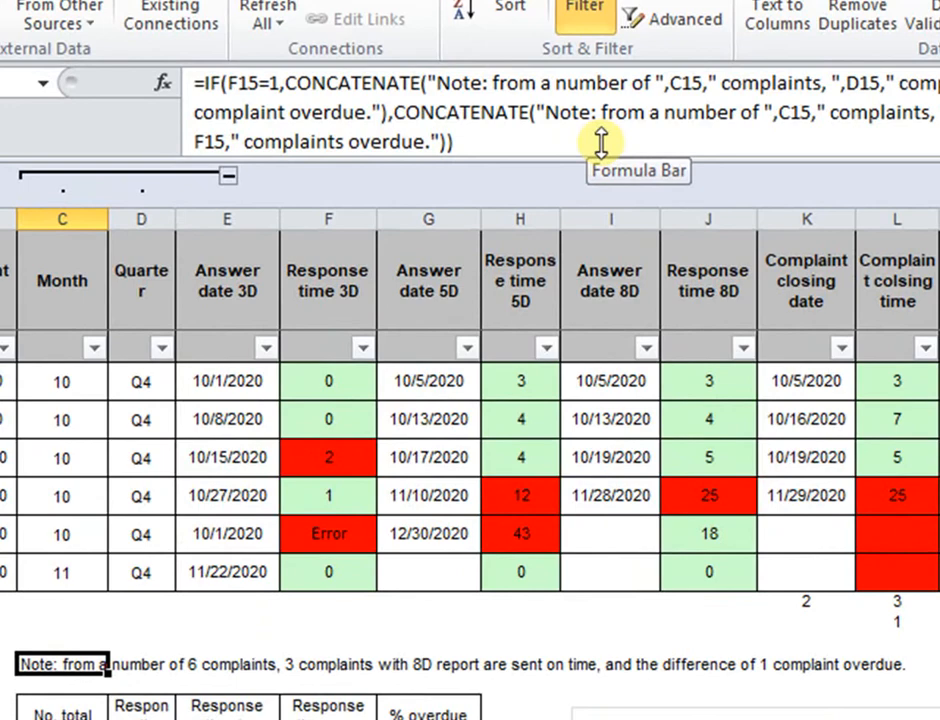
left_click(645, 112)
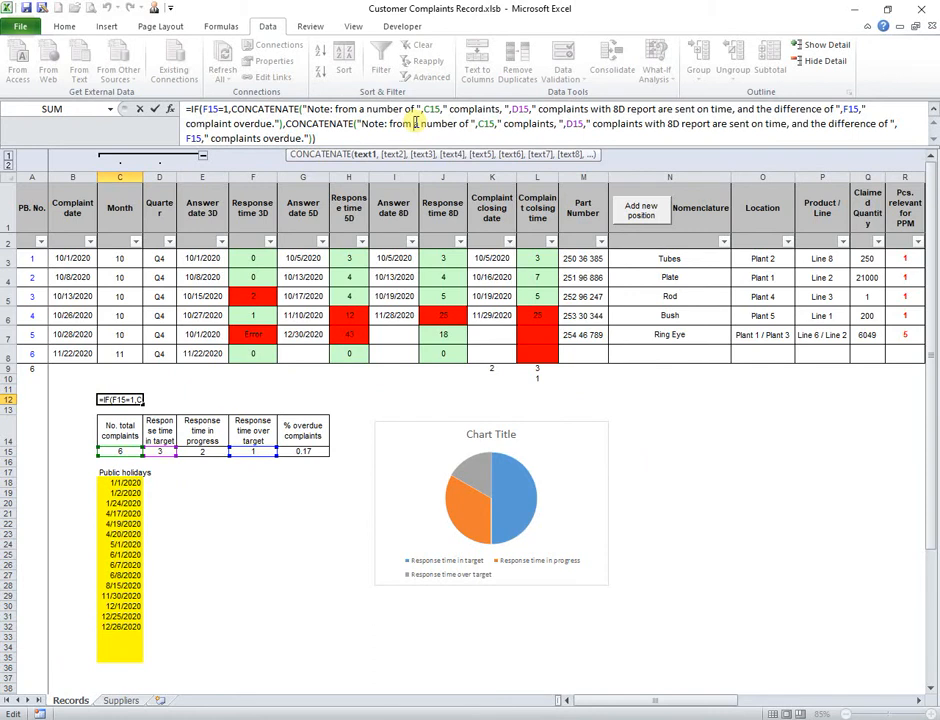
key("Return")
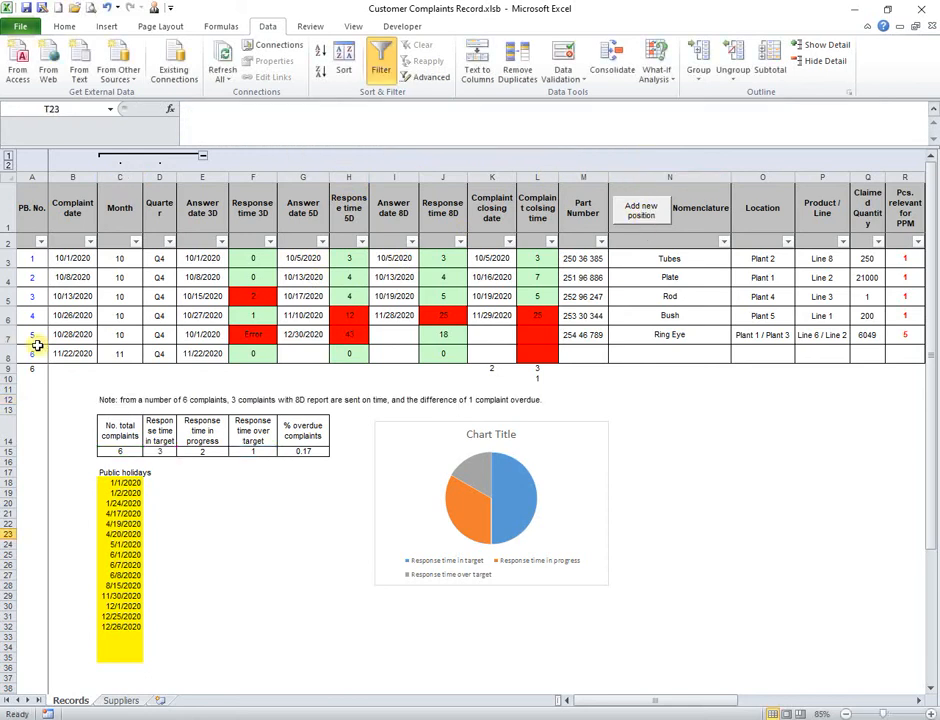
Select the public holidays range C18:C35, and add a new position below the sixth record
left_click_drag(126, 482, 126, 658)
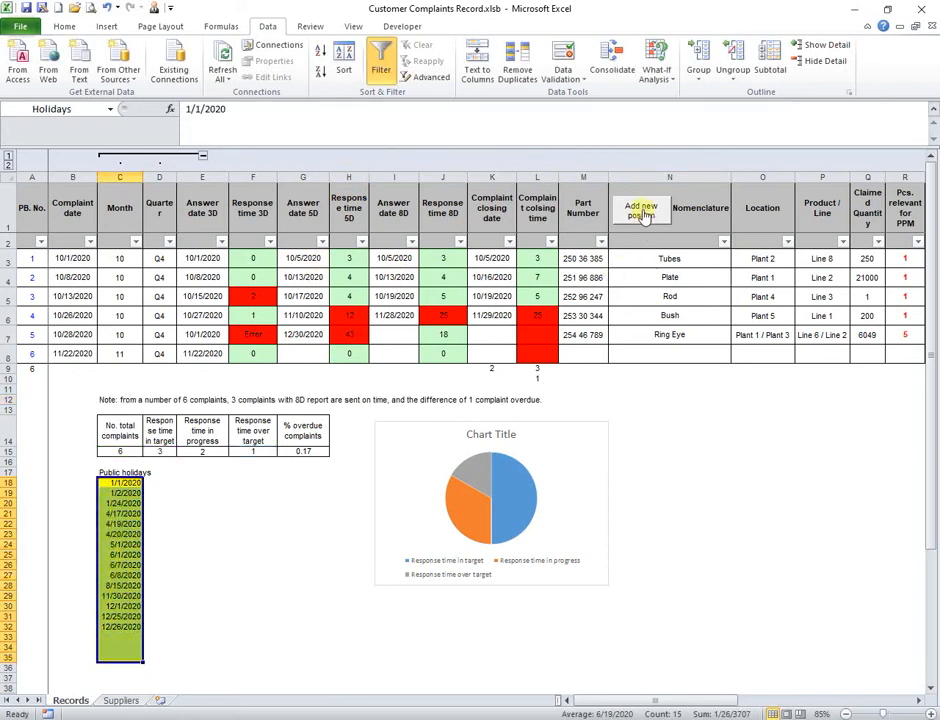
left_click(640, 210)
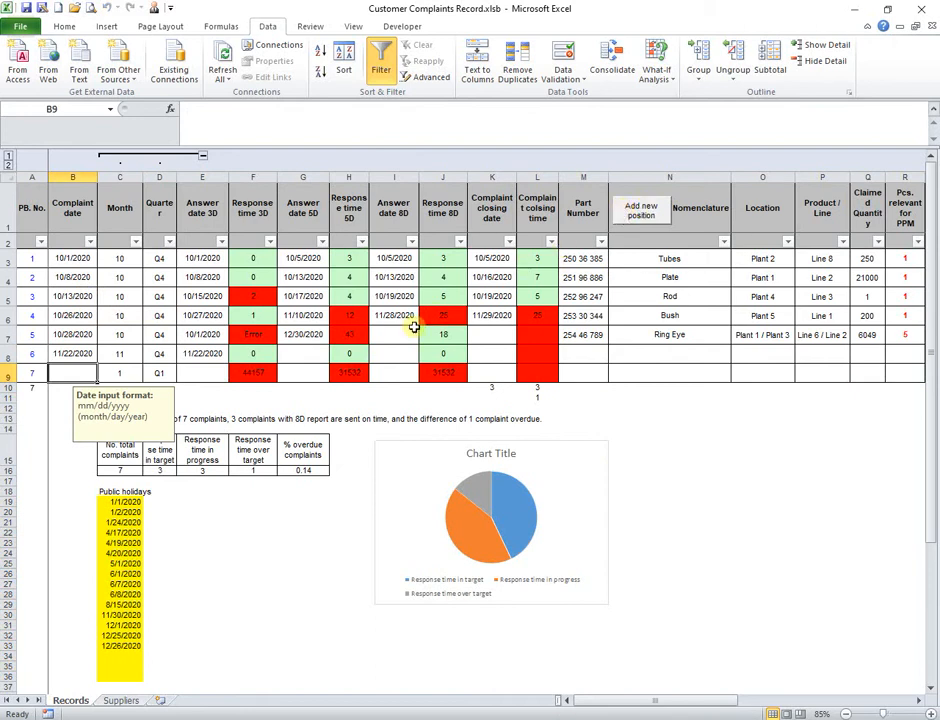
scroll(212, 516, "down", 1)
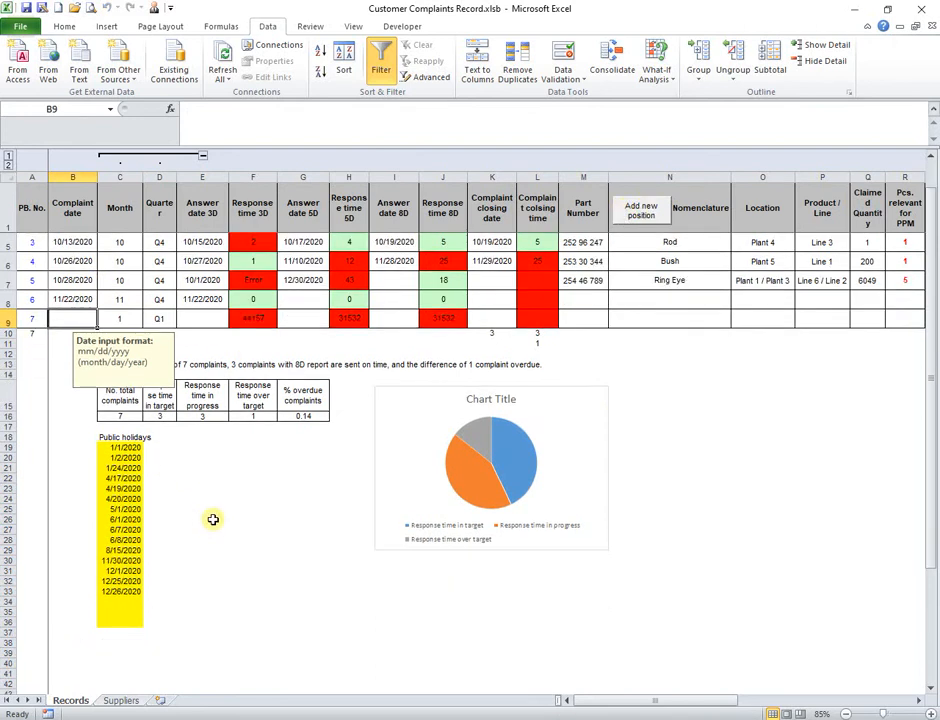
Check in the Name Manager which cells the Holidays name refers to, and collapse the formula bar
left_click(221, 26)
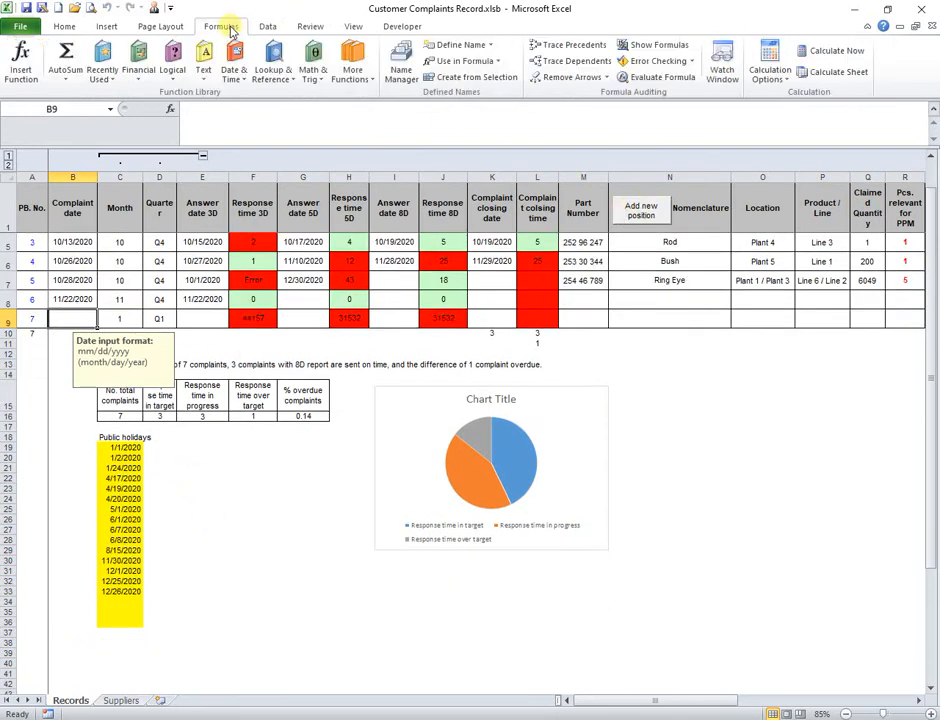
left_click(398, 65)
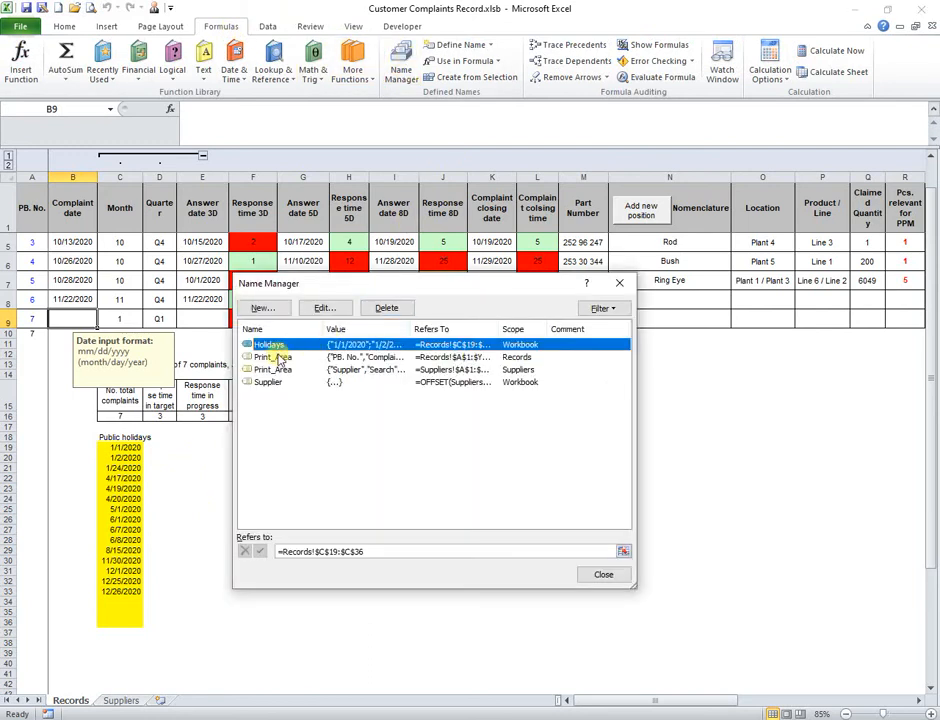
left_click(390, 552)
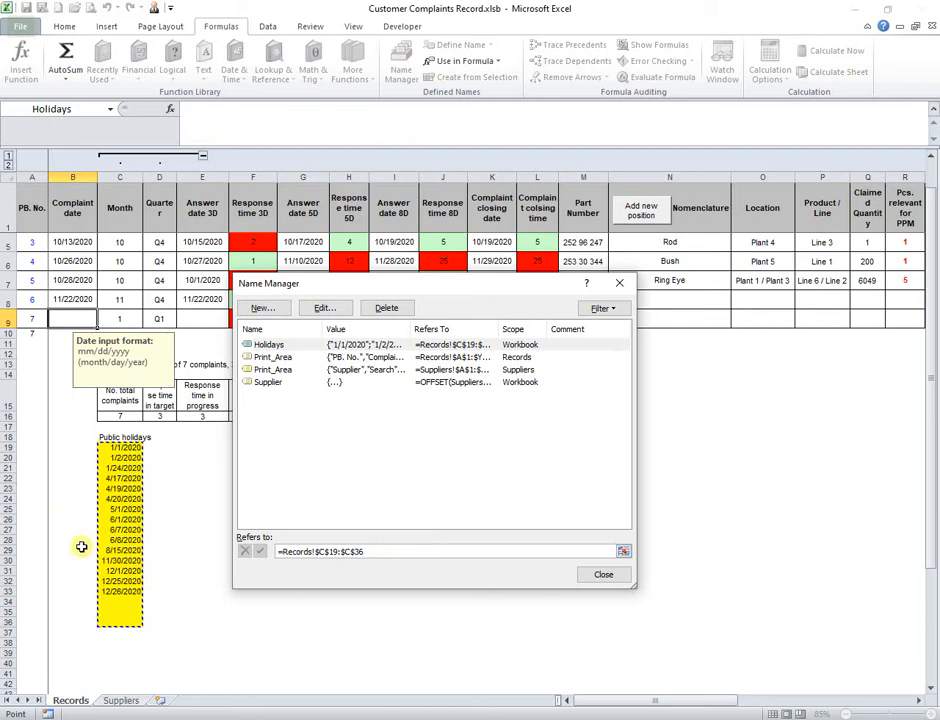
left_click(604, 574)
left_click(235, 552)
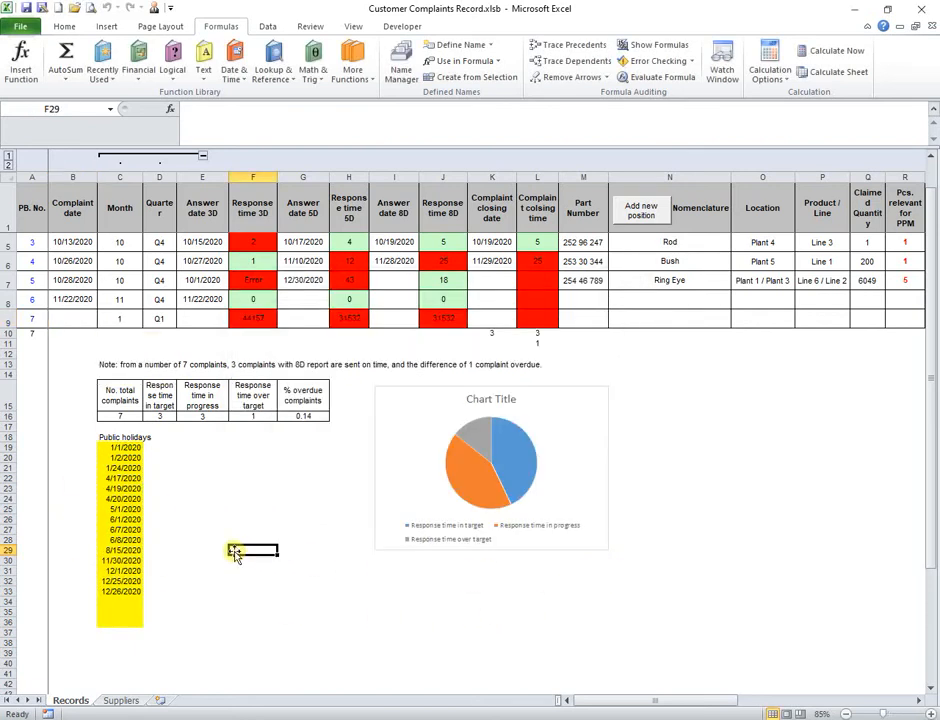
double_click(298, 146)
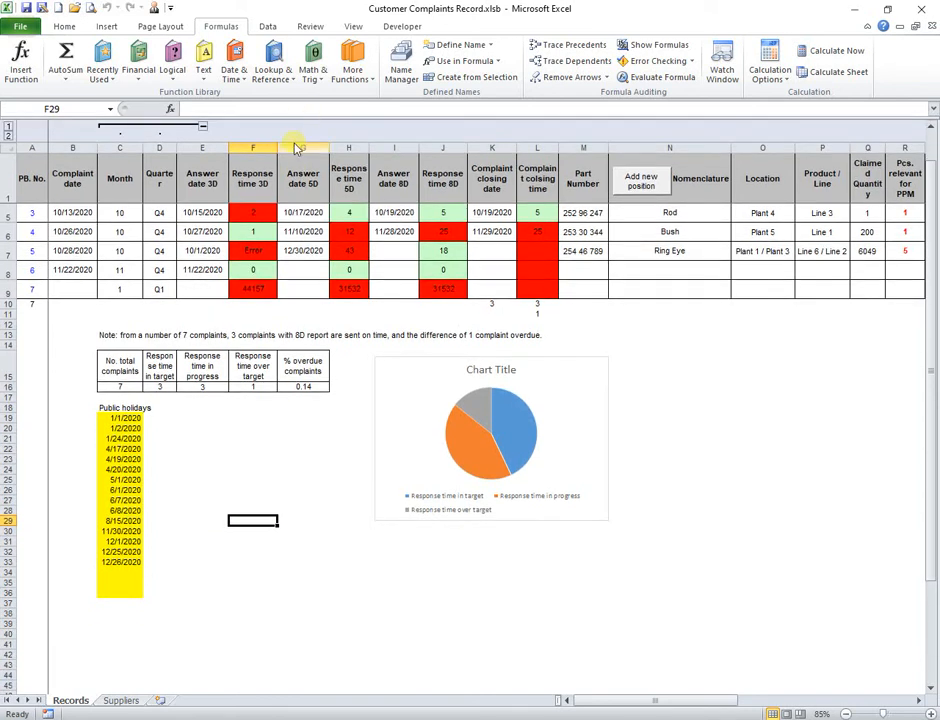
scroll(275, 492, "up", 1)
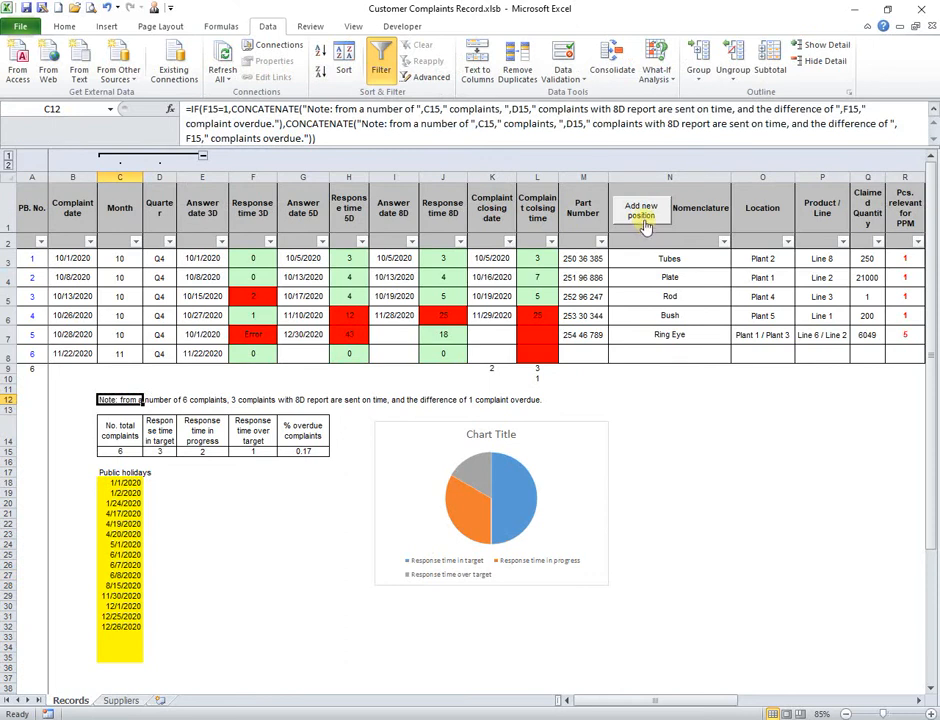
Open the code of the Add_new_position macro assigned to the Add new position button
right_click(645, 212)
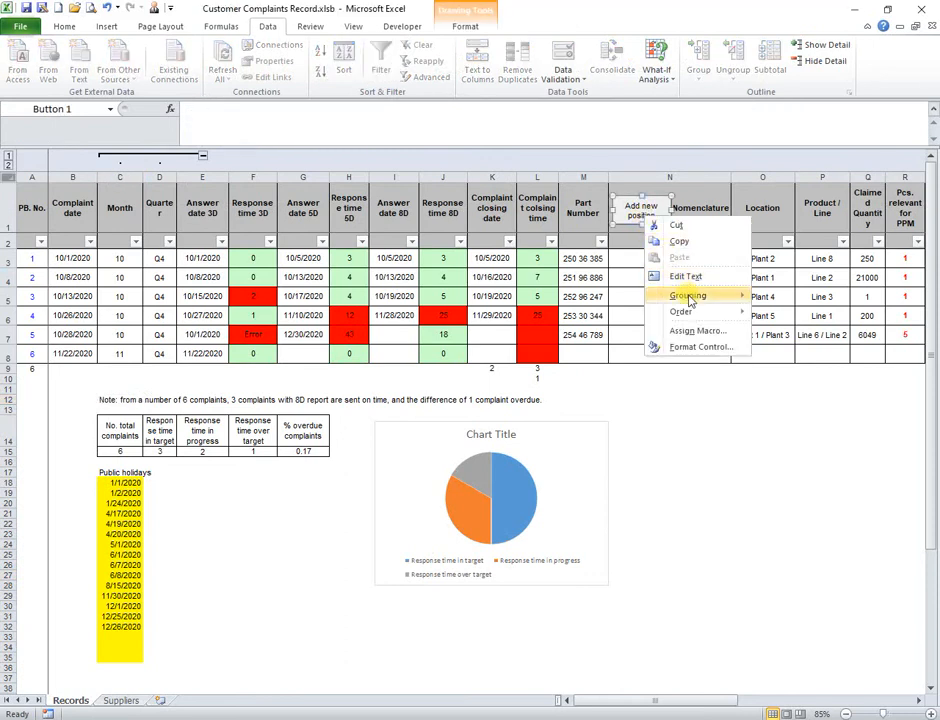
left_click(697, 330)
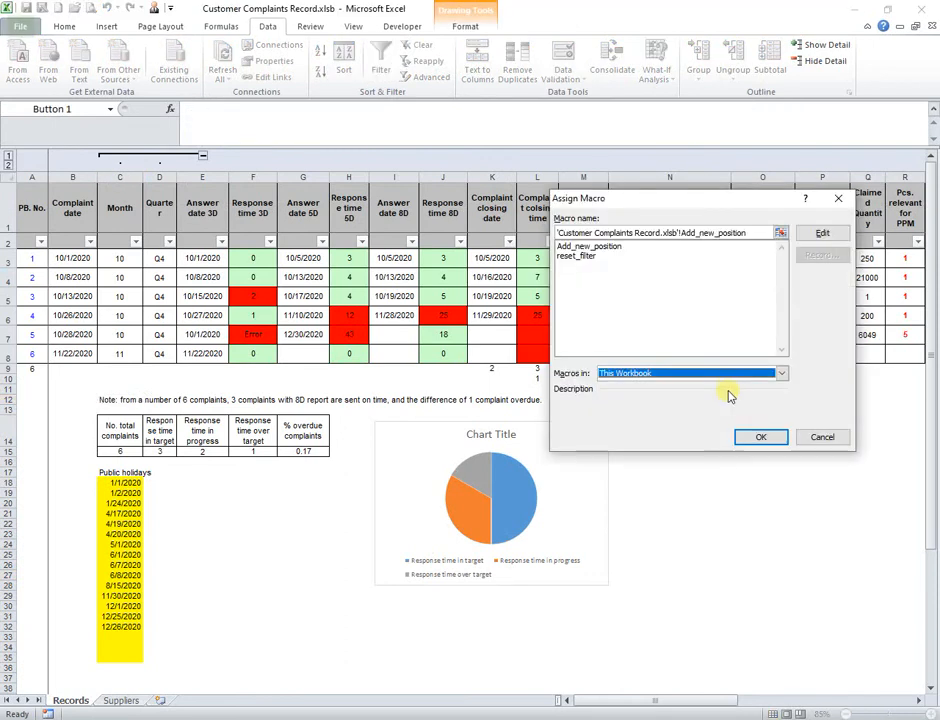
left_click(590, 246)
left_click(816, 232)
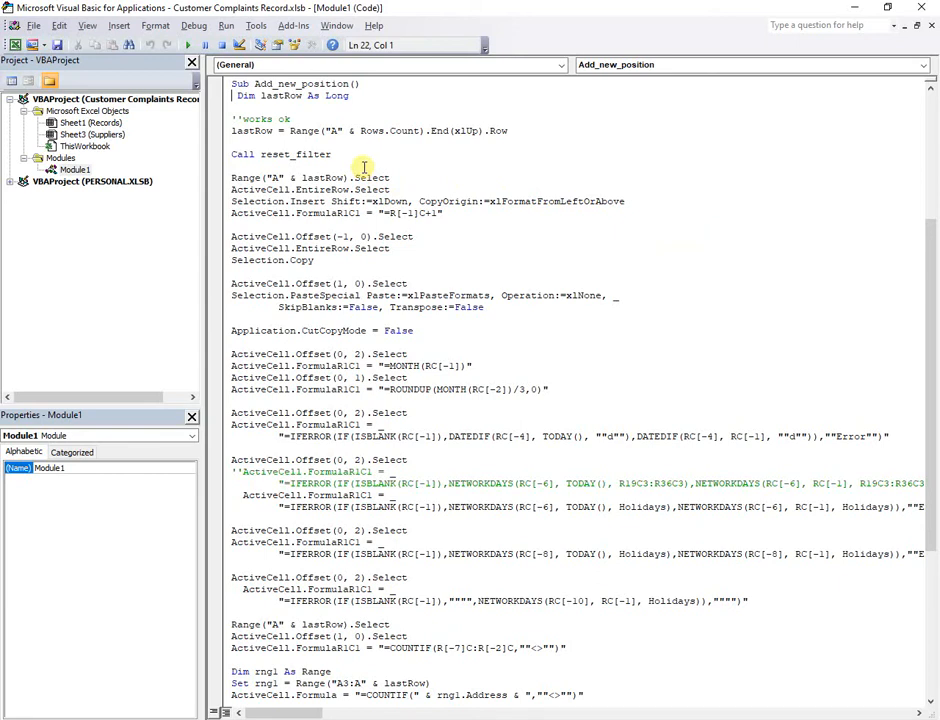
Compare the fixed range R19C3:R36C3 in the commented NETWORKDAYS formula with the Holidays name in the active one
scroll(380, 200, "down", 1)
left_click_drag(618, 448, 690, 448)
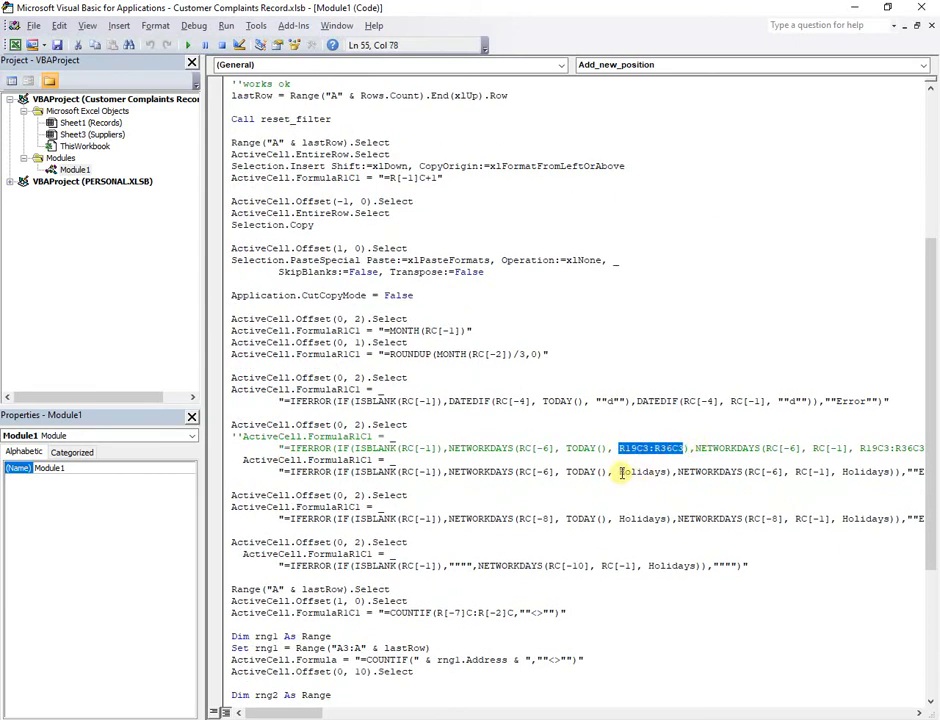
left_click_drag(619, 472, 666, 474)
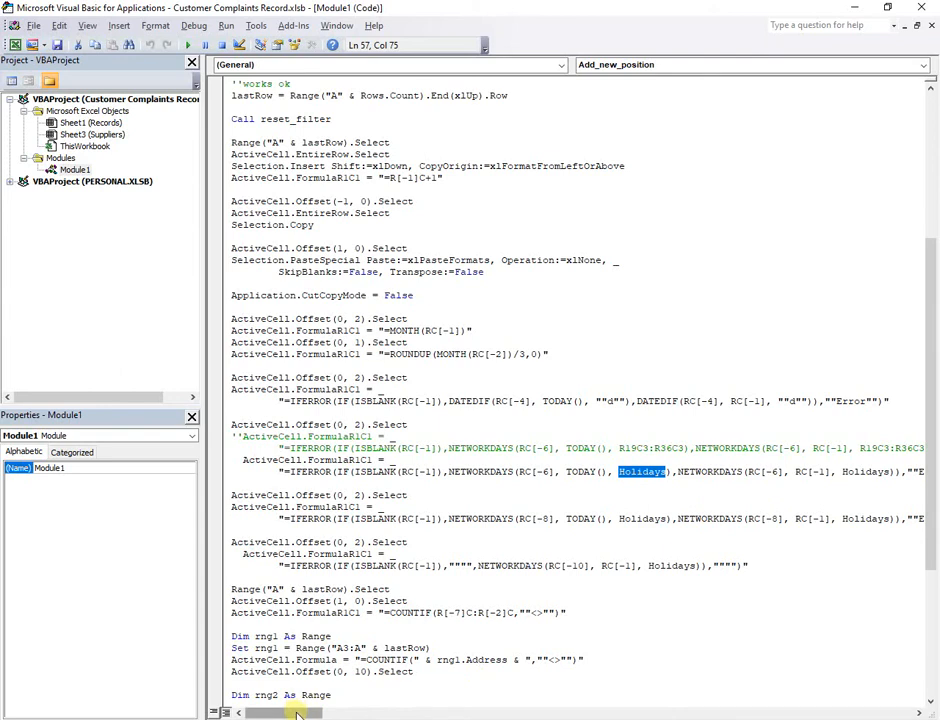
mouse_move(297, 713)
left_mouse_down()
mouse_move(313, 713)
mouse_move(291, 713)
left_mouse_up()
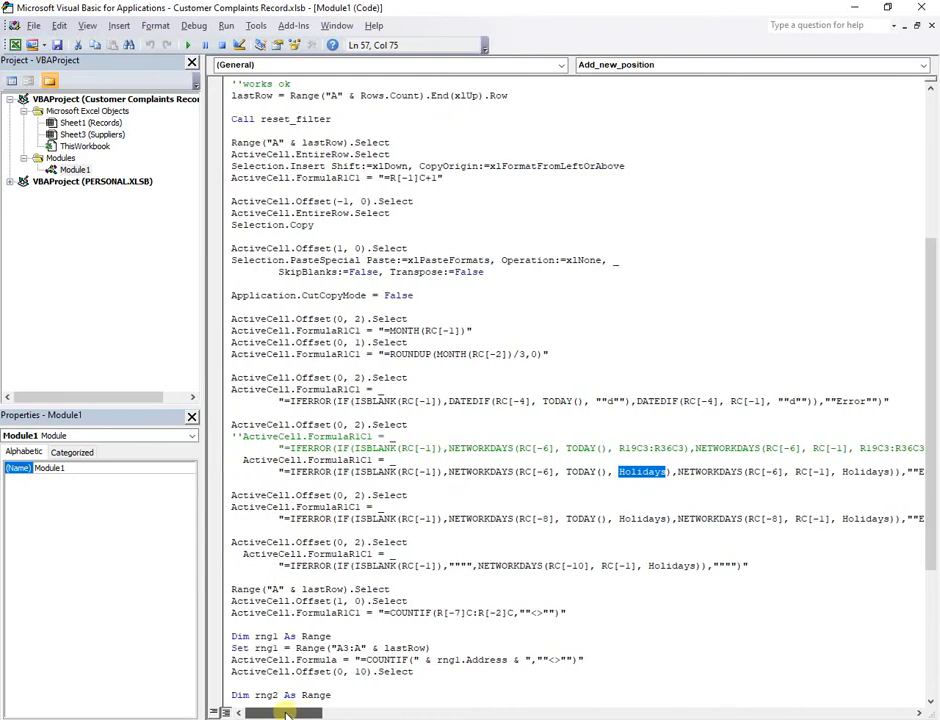
Examine the rng1 block of the Add_new_position macro, which counts filled cells from A3 down to the last row
scroll(625, 592, "down", 1)
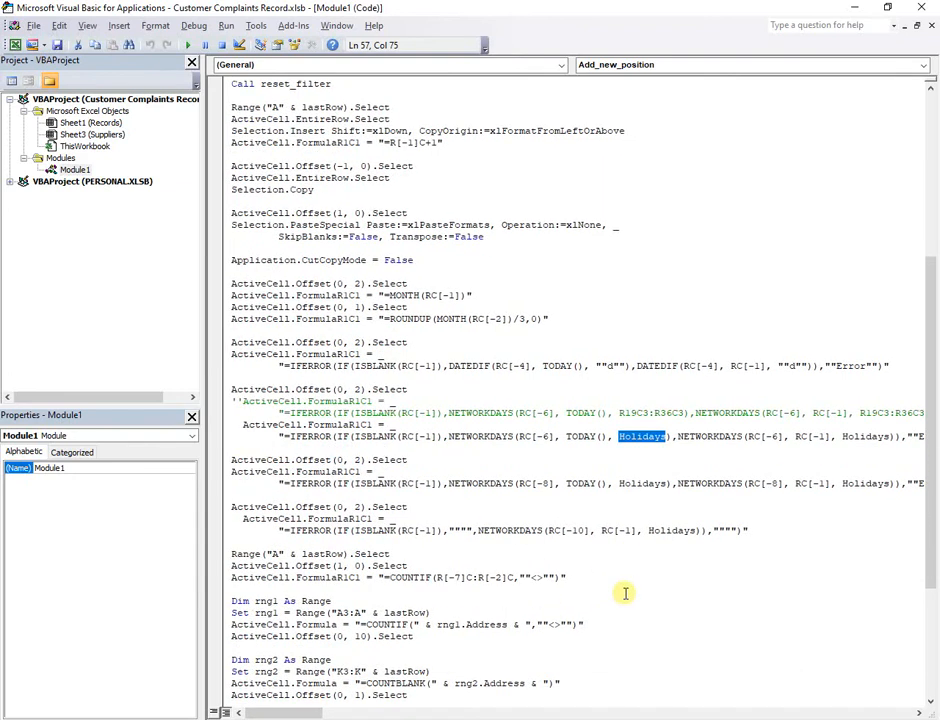
scroll(625, 592, "down", 2)
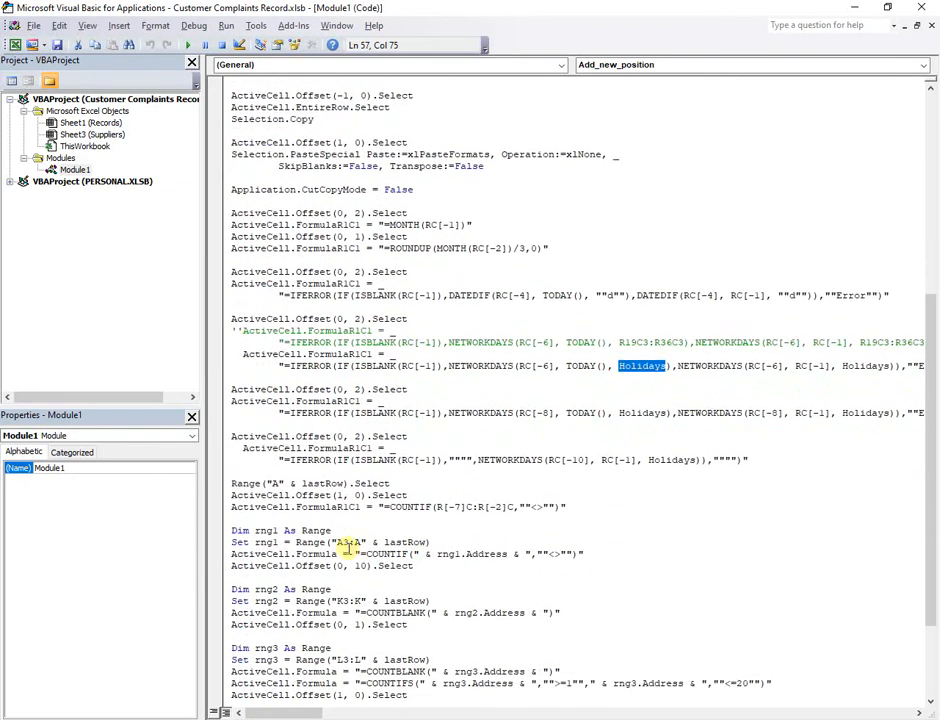
left_click(368, 542)
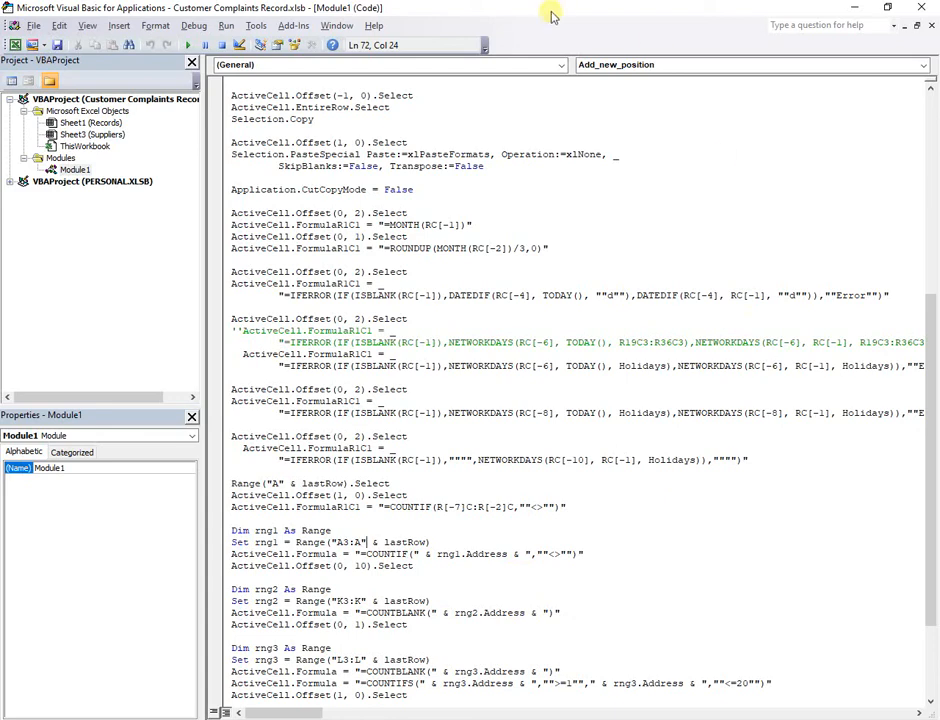
left_click_drag(550, 13, 577, 2)
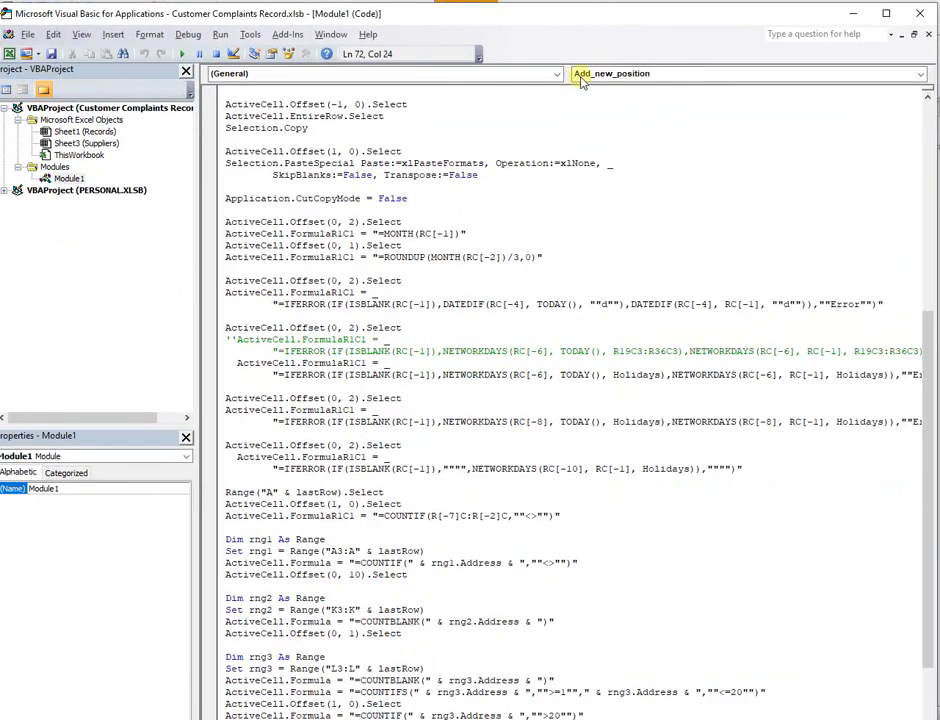
Compare the macro's rng2 and rng3 counting formulas for columns K and L with the cells below the records table
scroll(433, 590, "down", 1)
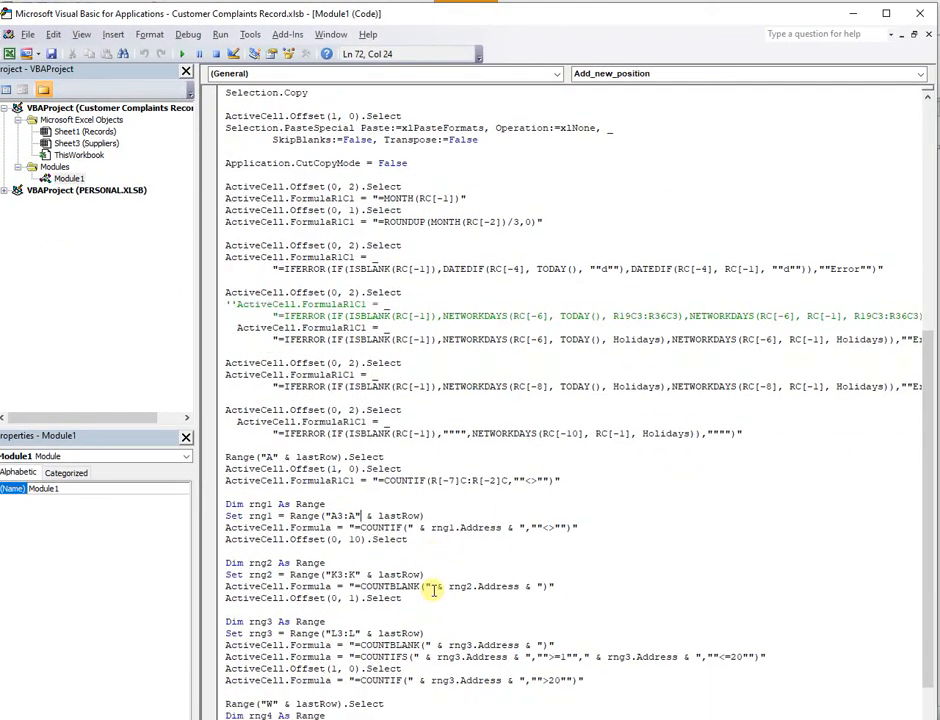
left_click(353, 575)
left_click(402, 598)
left_click_drag(533, 15, 516, 421)
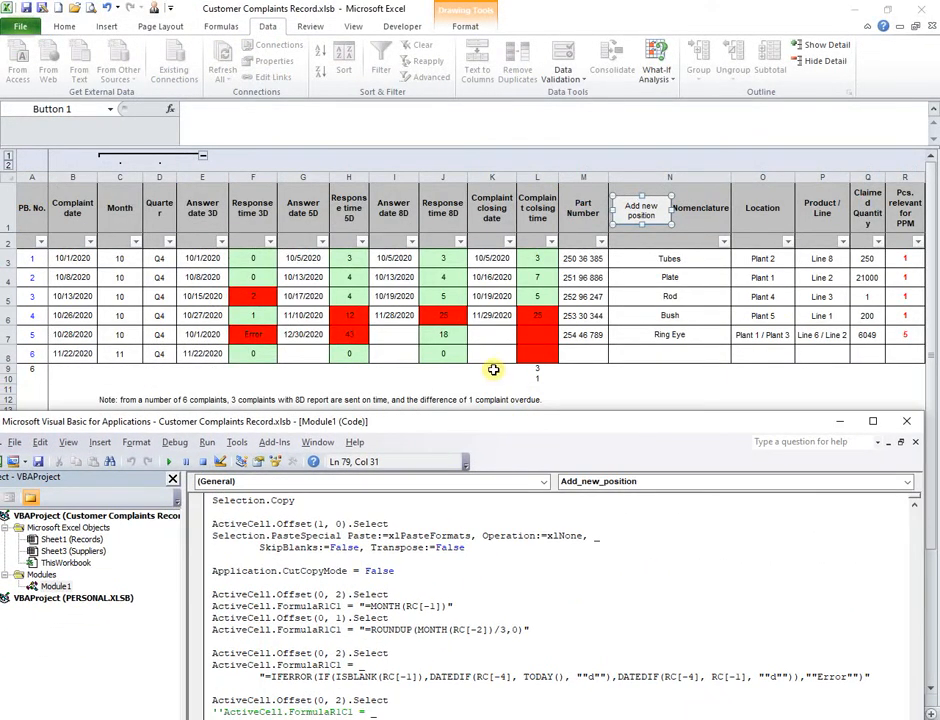
left_click_drag(566, 421, 570, 18)
scroll(607, 524, "down", 2)
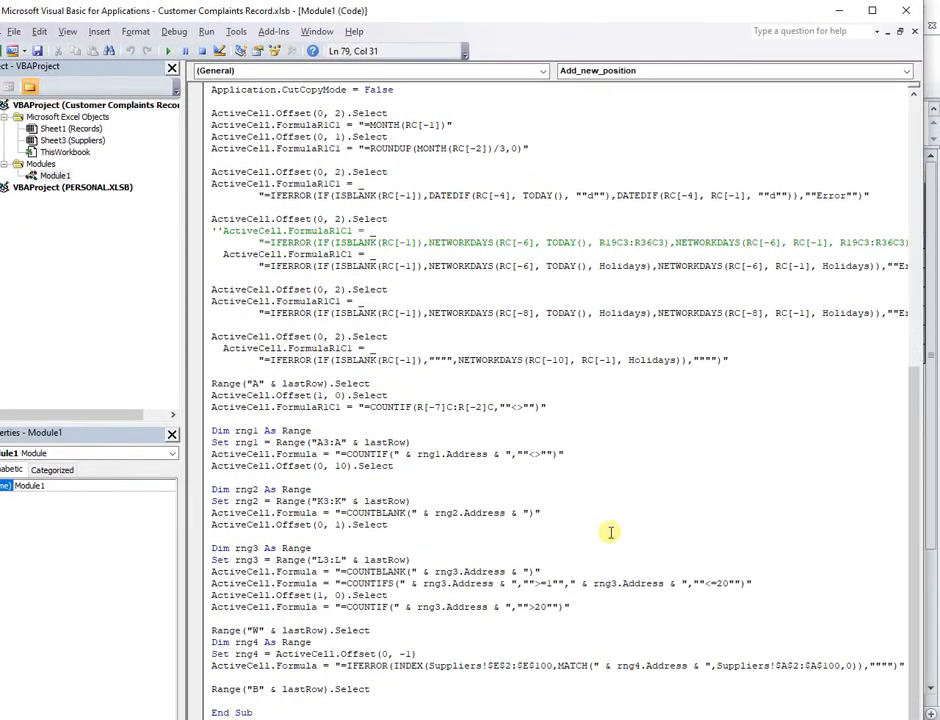
left_click(591, 611)
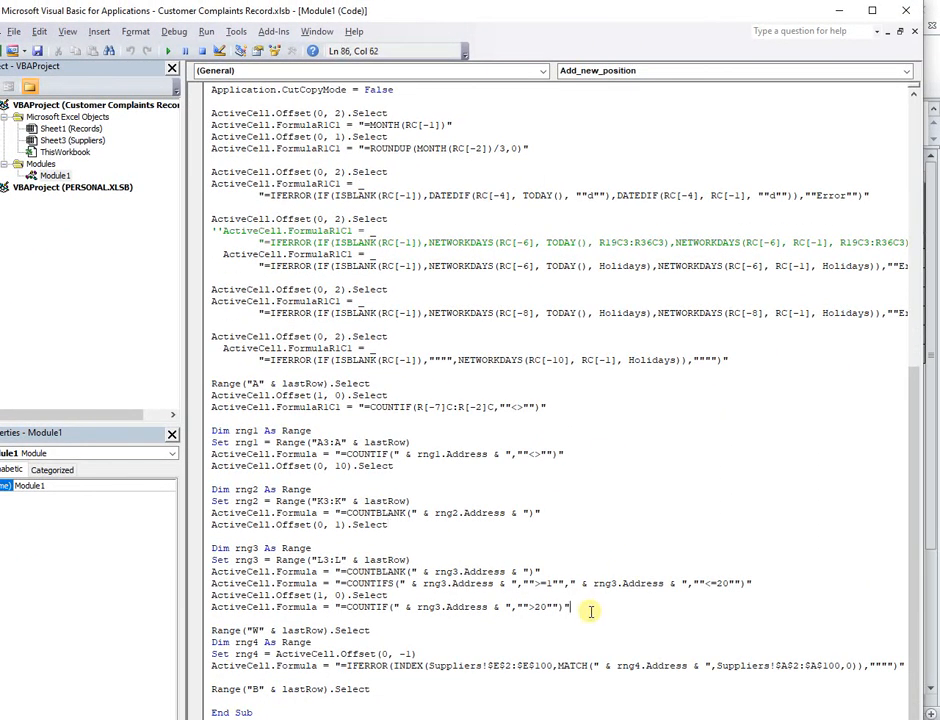
Return to the Records sheet and select the empty Supplier cell V8 of the sixth complaint
left_click(845, 11)
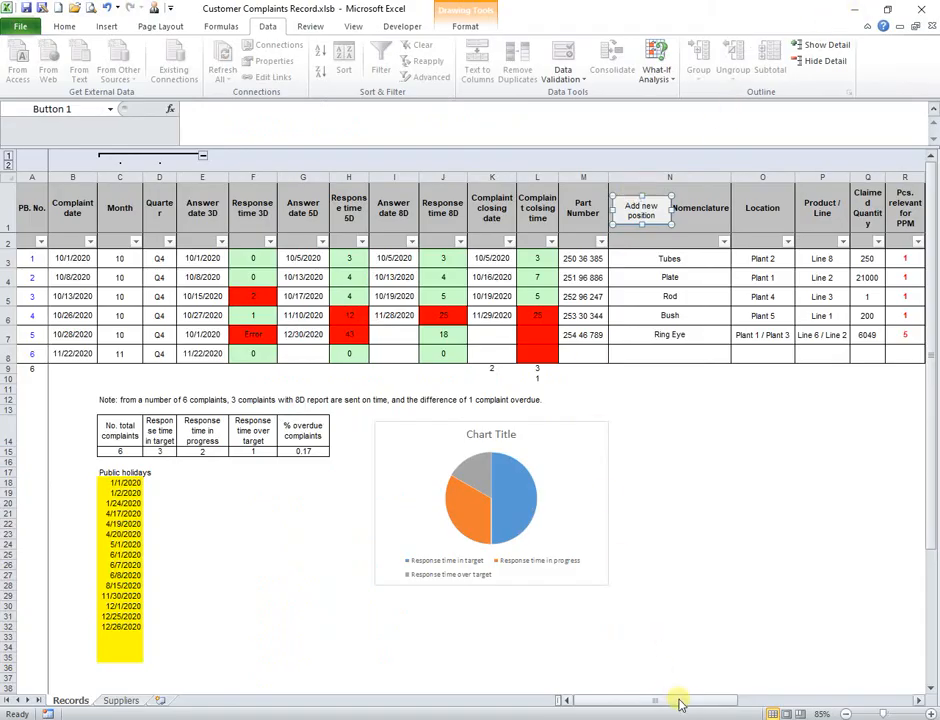
left_click_drag(663, 699, 786, 706)
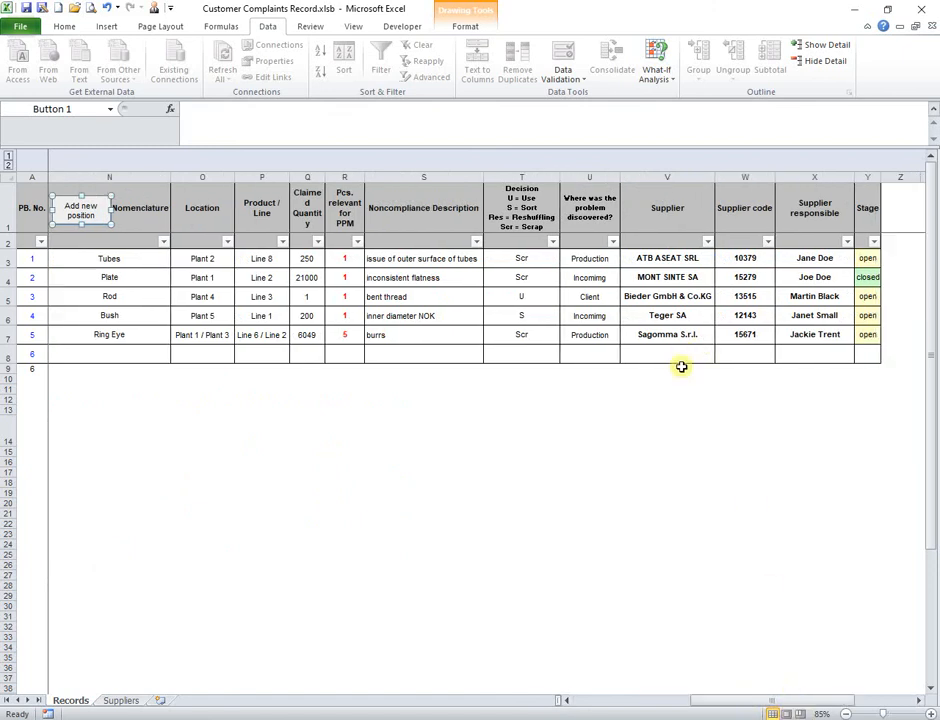
left_click(679, 368)
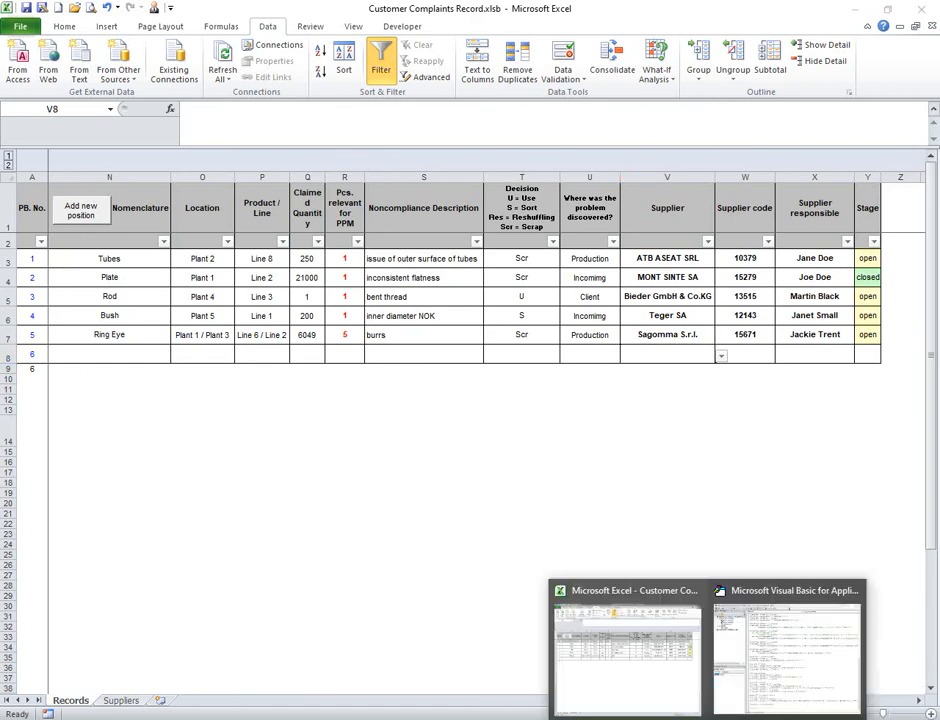
Switch back to the macro code and examine the full rng4 INDEX/MATCH formula that looks up the supplier code in the Suppliers sheet
left_click(757, 670)
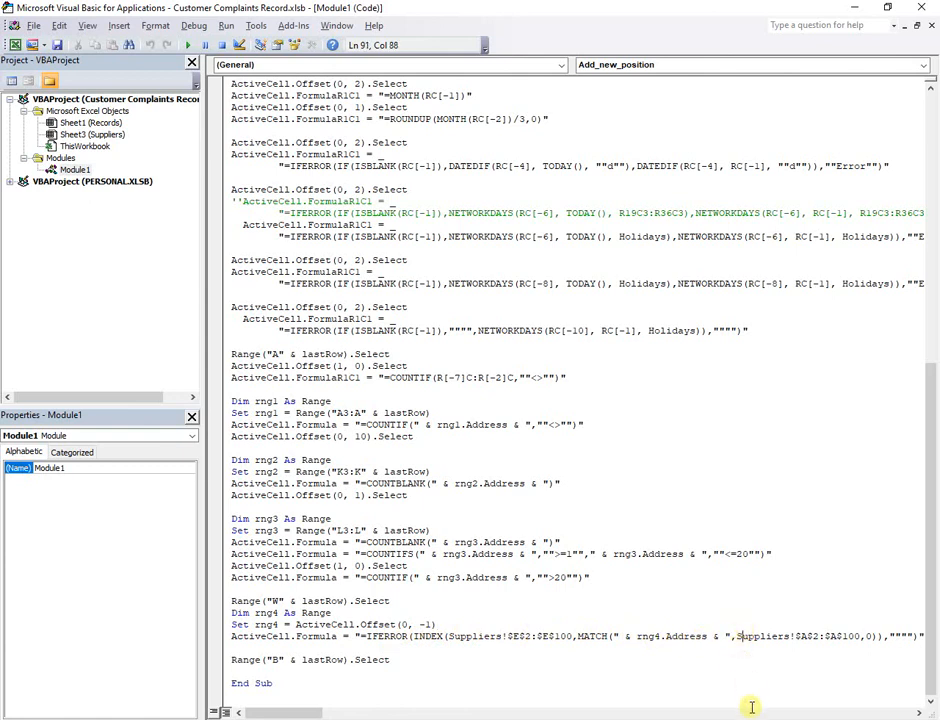
mouse_move(296, 711)
left_mouse_down()
mouse_move(315, 712)
mouse_move(298, 713)
left_mouse_up()
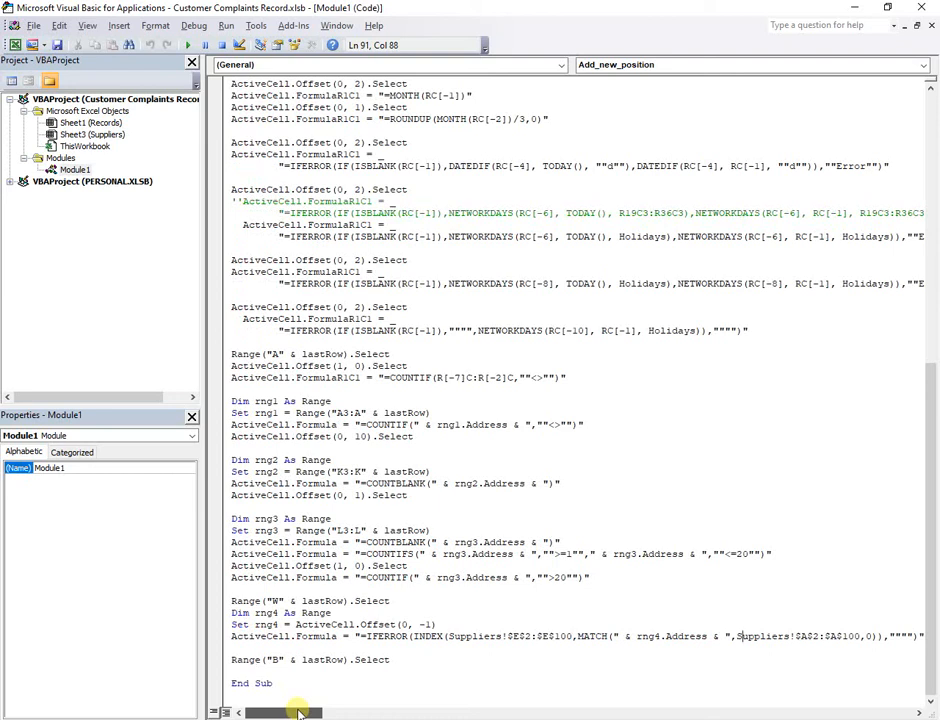
left_click_drag(298, 712, 304, 711)
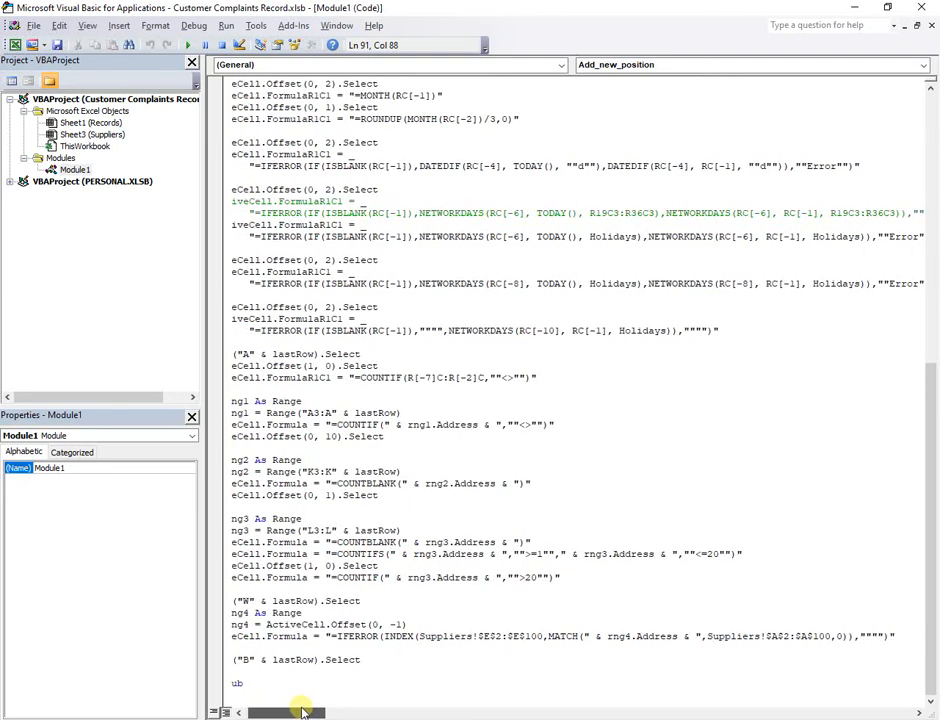